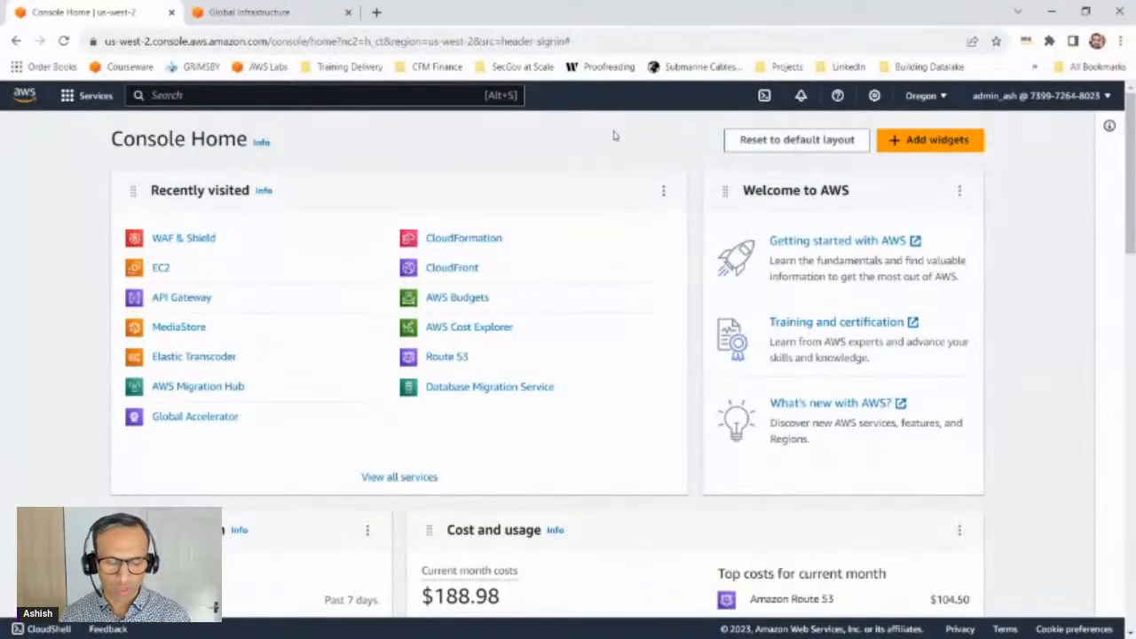
# Step: Search the AWS services for storage and open the S3 console
pyautogui.click(370, 94)
pyautogui.write('storage')
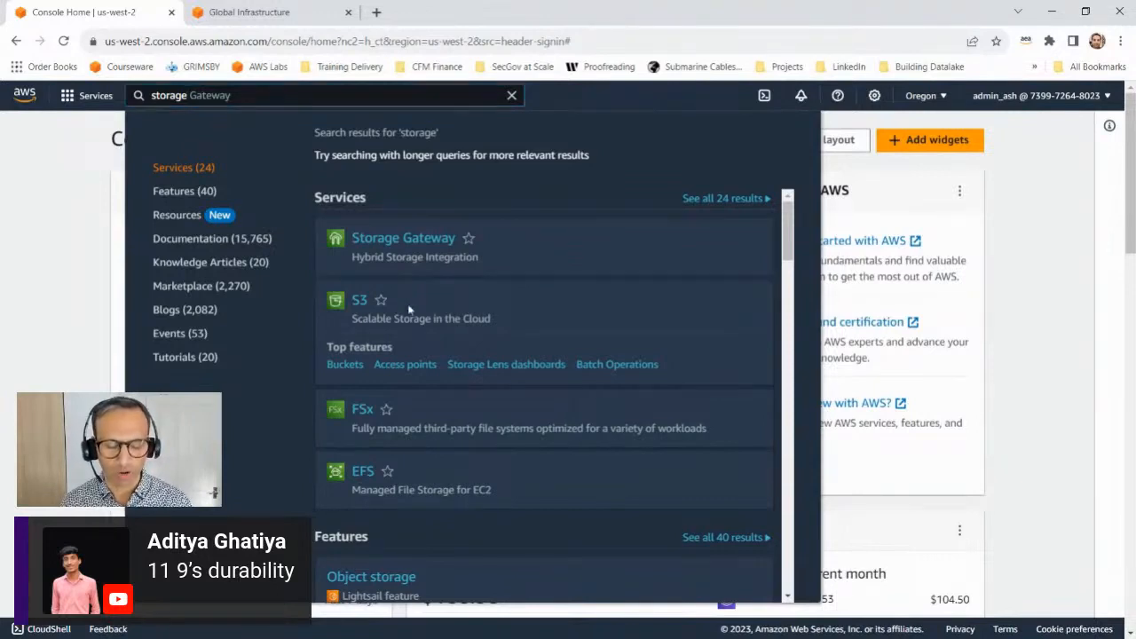
pyautogui.click(358, 302)
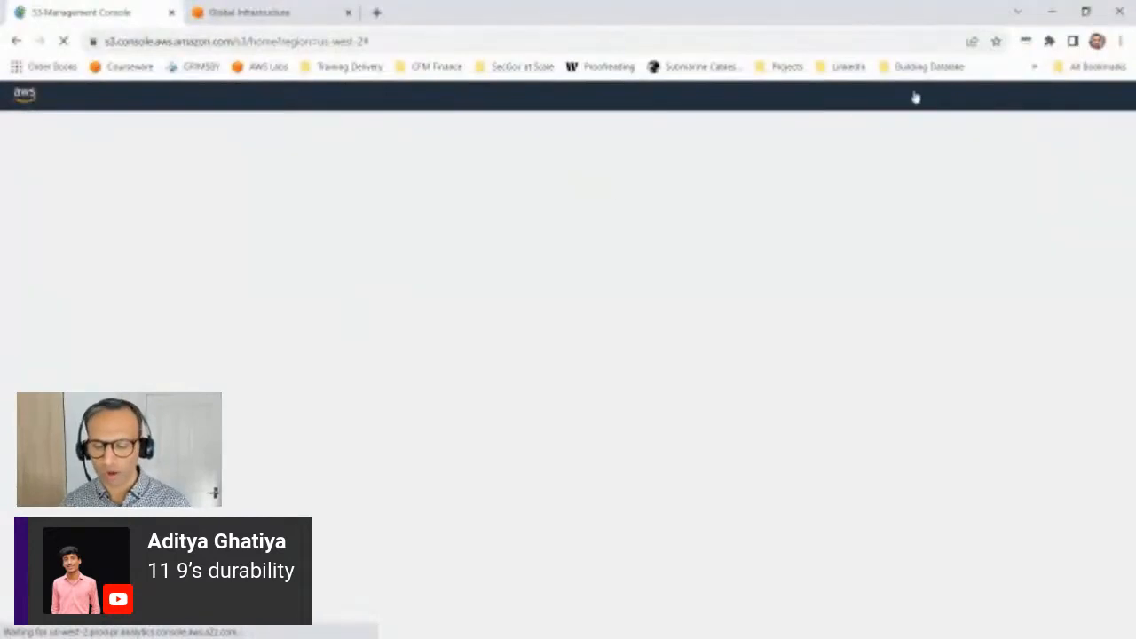
# Step: Switch to the presentation to show the Buckets and Objects slide and return to the S3 console
pyautogui.click(1051, 11)
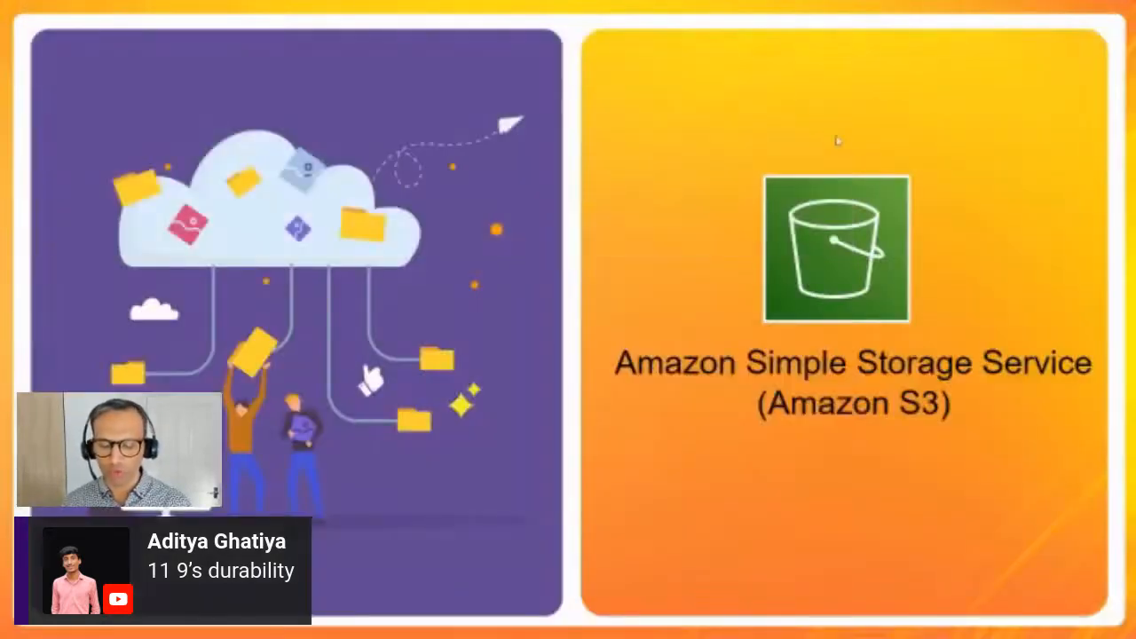
pyautogui.click(709, 226)
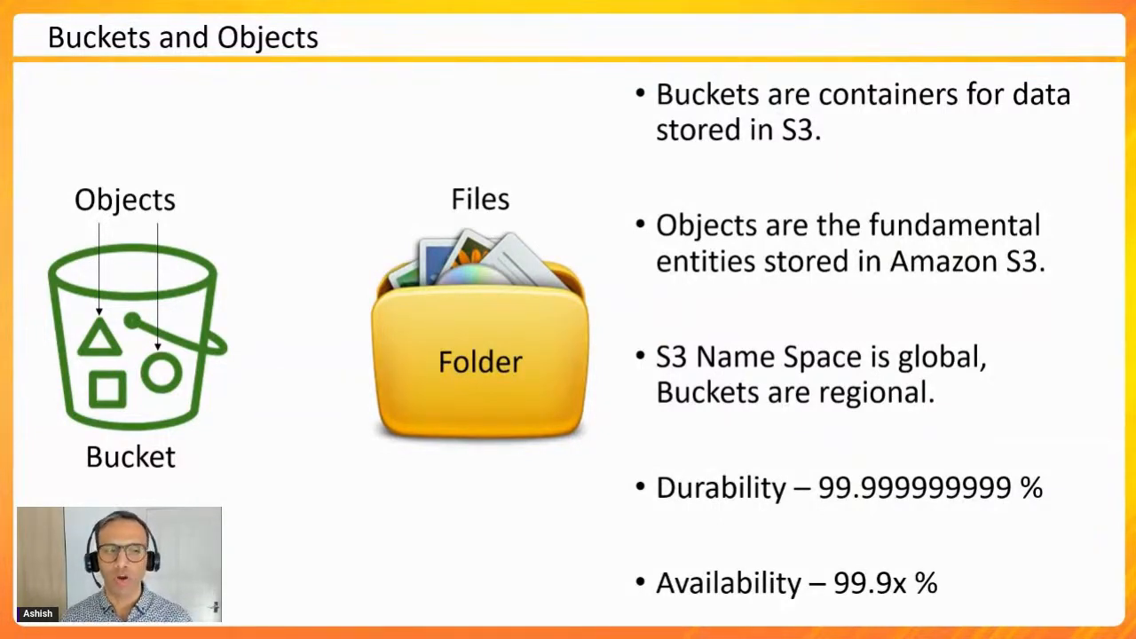
pyautogui.hotkey('alt', 'Tab')
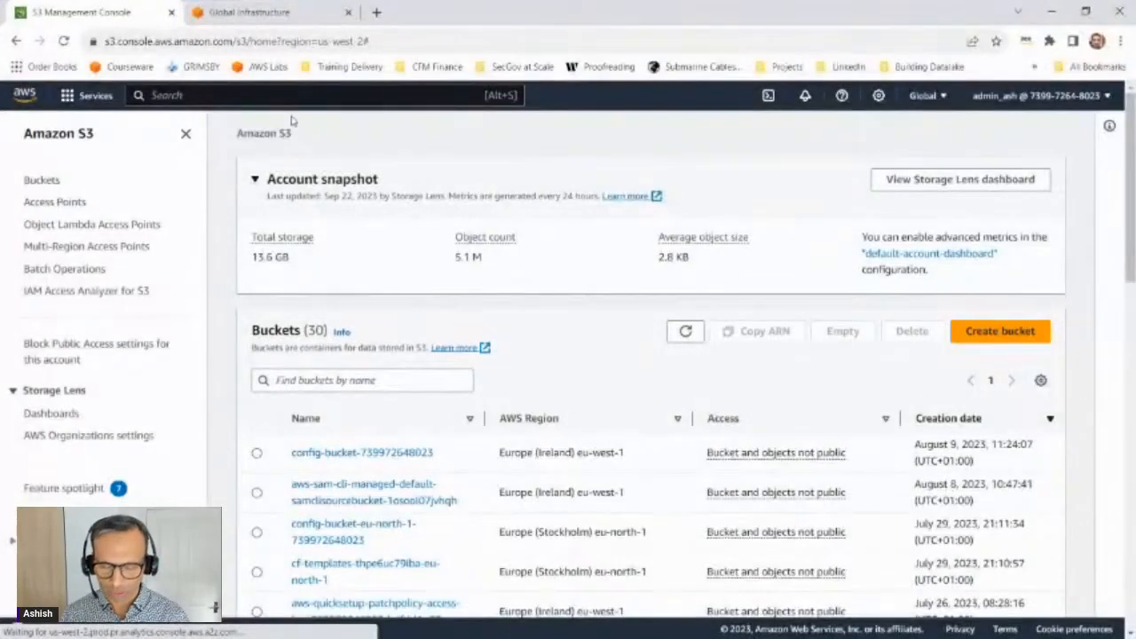
# Step: View the signed-in account's details and open the S3 Buckets page
pyautogui.click(1003, 96)
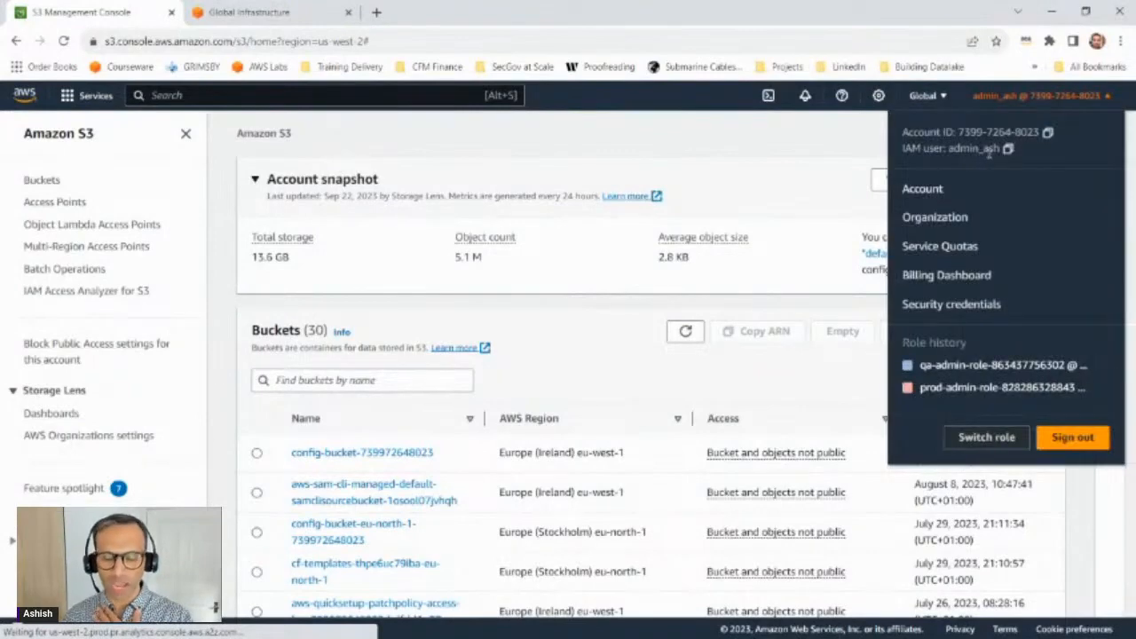
pyautogui.click(371, 318)
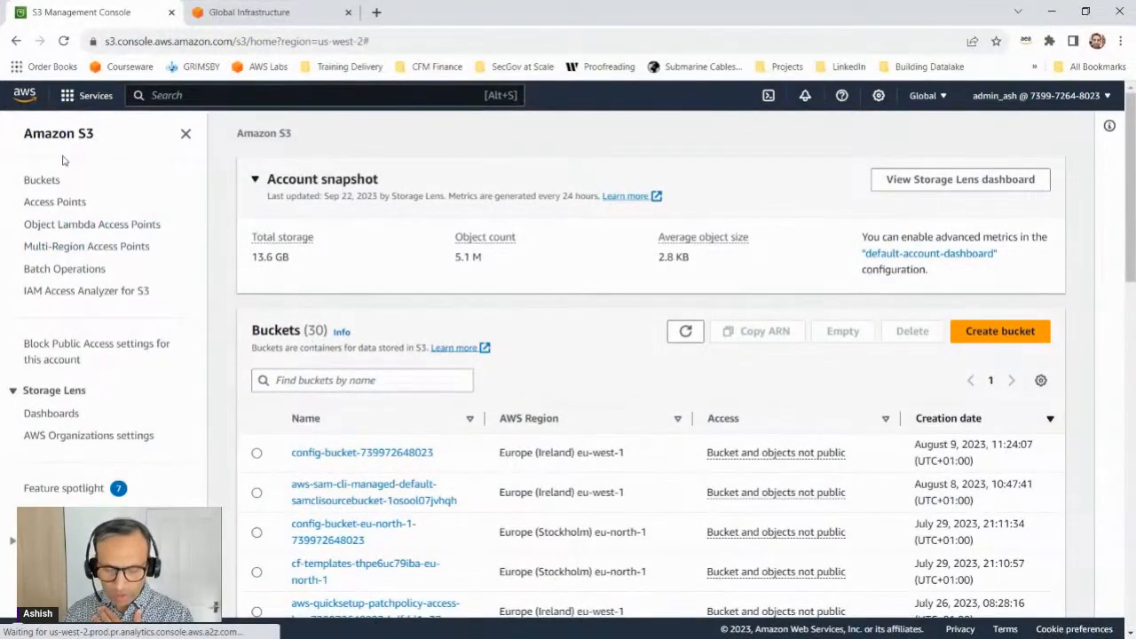
pyautogui.click(32, 181)
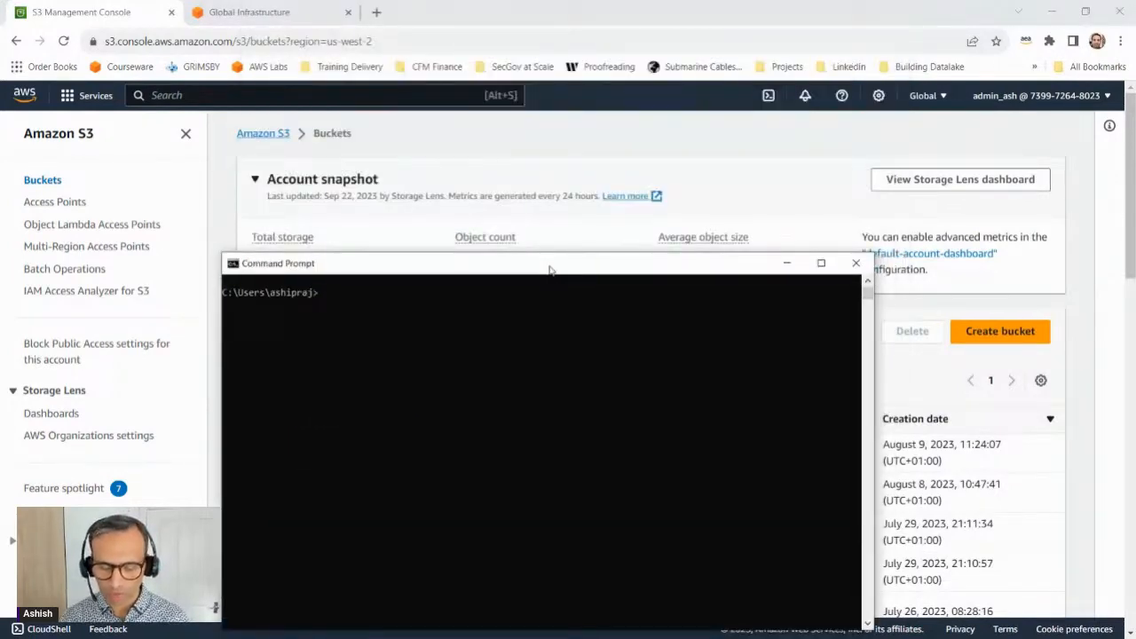
# Step: Switch to a maximized Command Prompt with enlarged text and list the account's buckets with "aws s3 ls"
pyautogui.doubleClick(550, 269)
pyautogui.scroll(5, 362, 286)
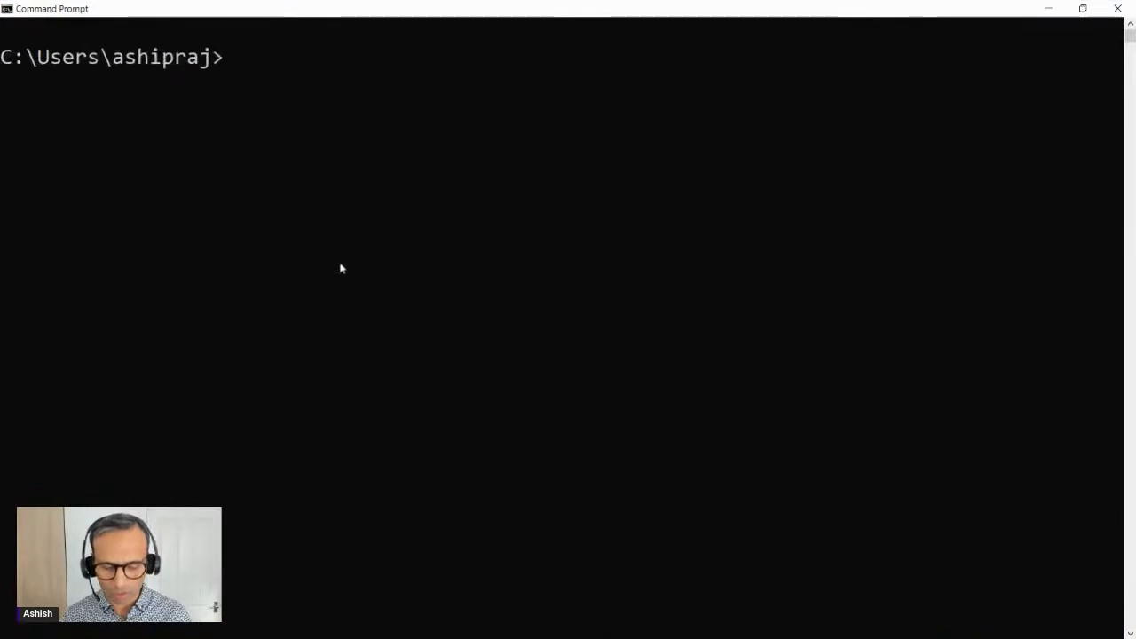
pyautogui.scroll(1, 348, 267)
pyautogui.write('aws')
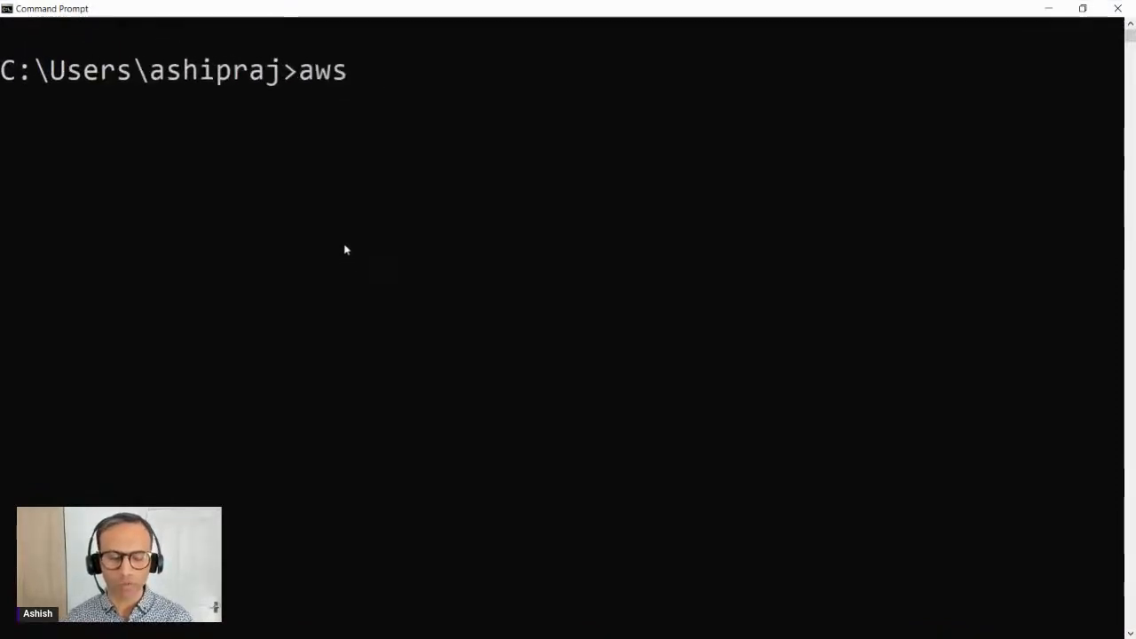
pyautogui.write(' s3')
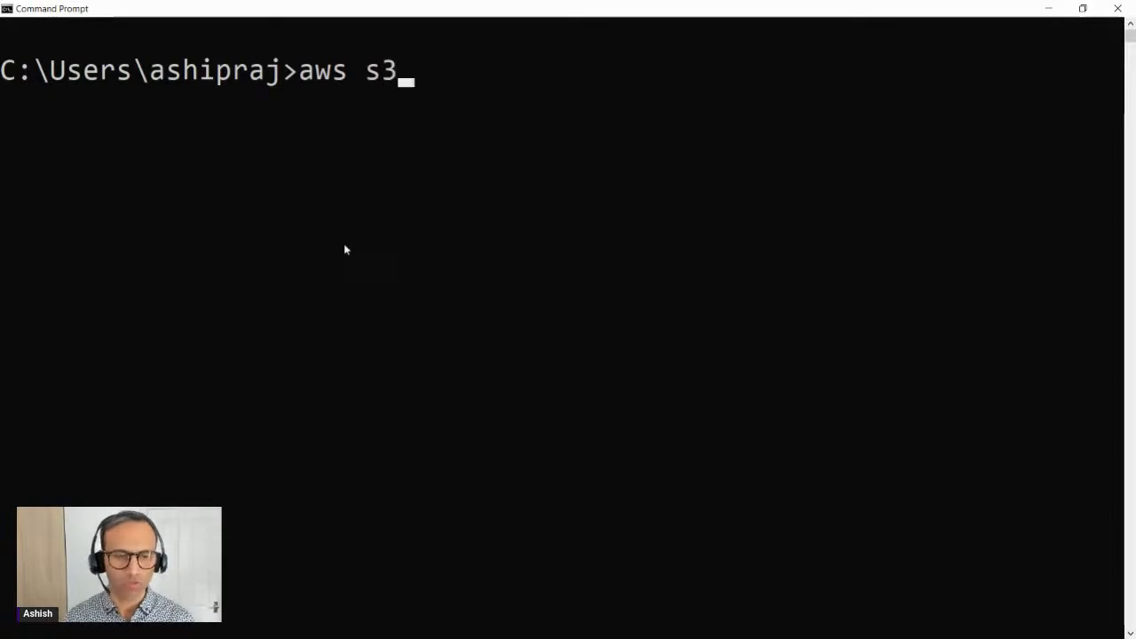
pyautogui.write(' ls')
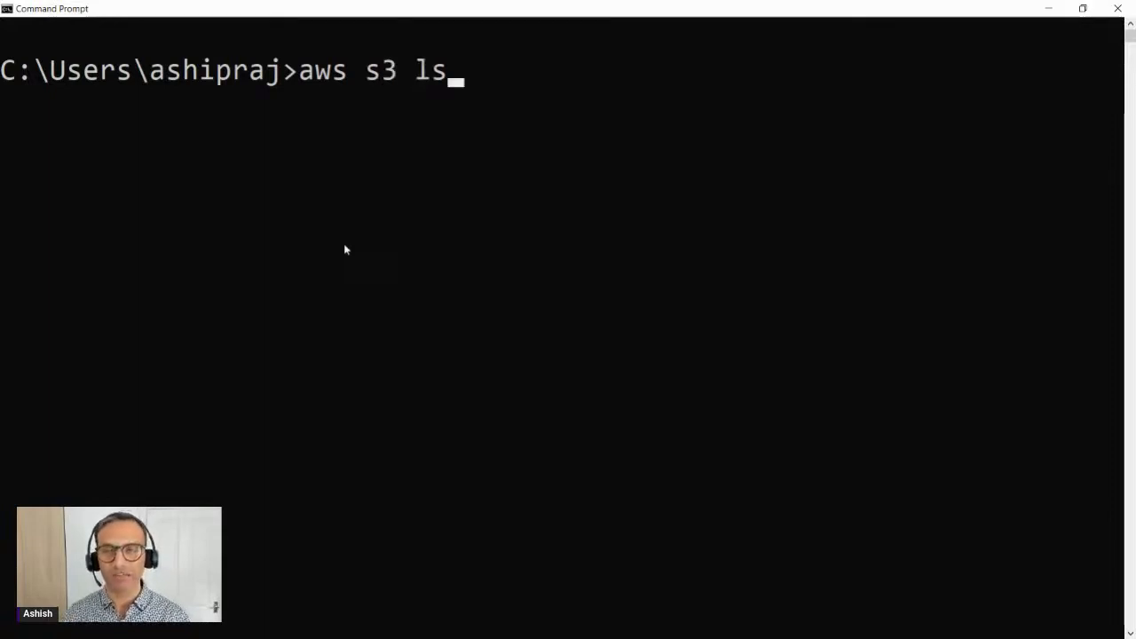
pyautogui.press('Return')
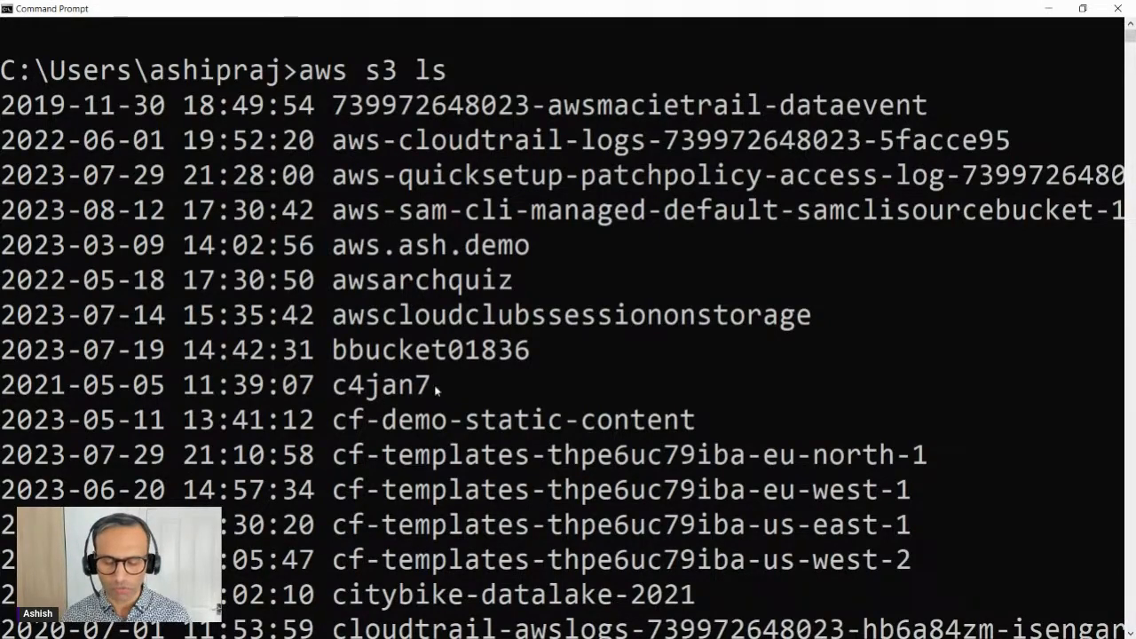
# Step: Return to the S3 console, look through the full list of buckets and start creating a new bucket
pyautogui.click(1048, 13)
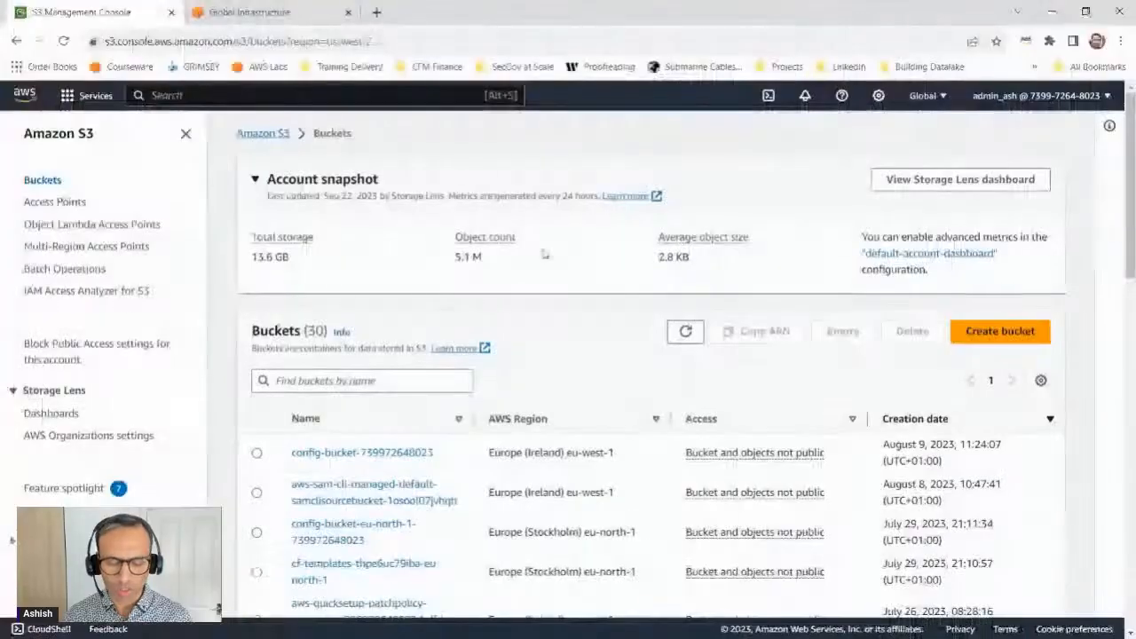
pyautogui.scroll(-3, 474, 418)
pyautogui.scroll(-5, 382, 414)
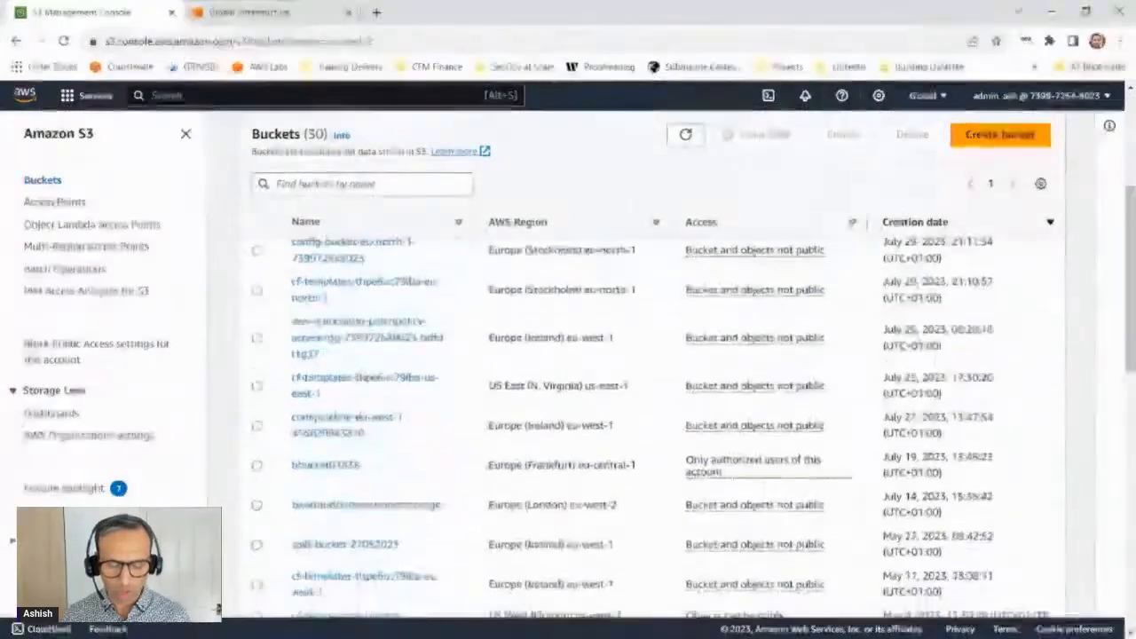
pyautogui.scroll(-3, 333, 448)
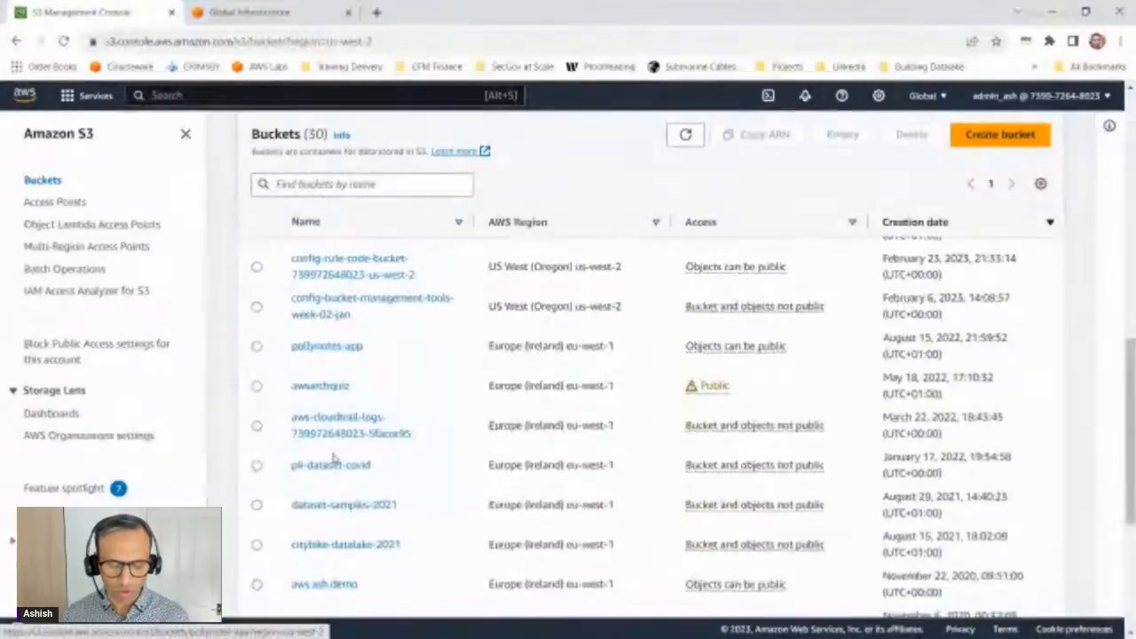
pyautogui.scroll(-3, 333, 514)
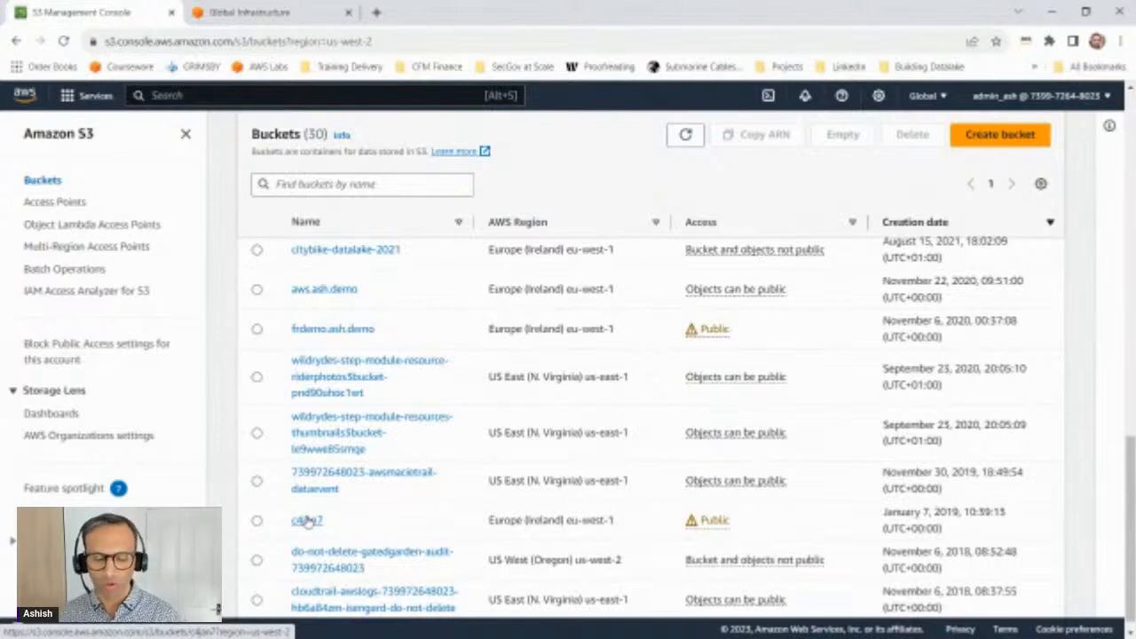
pyautogui.click(997, 142)
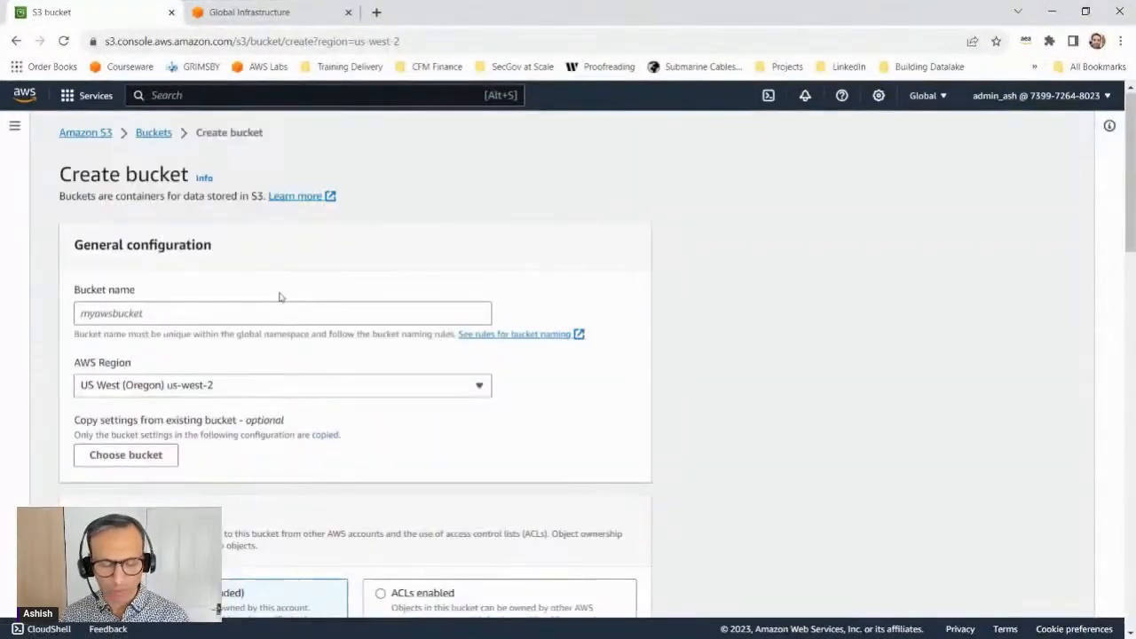
# Step: Try to create a bucket named demo in the US West (Oregon) us-west-2 region with the default settings
pyautogui.click(261, 310)
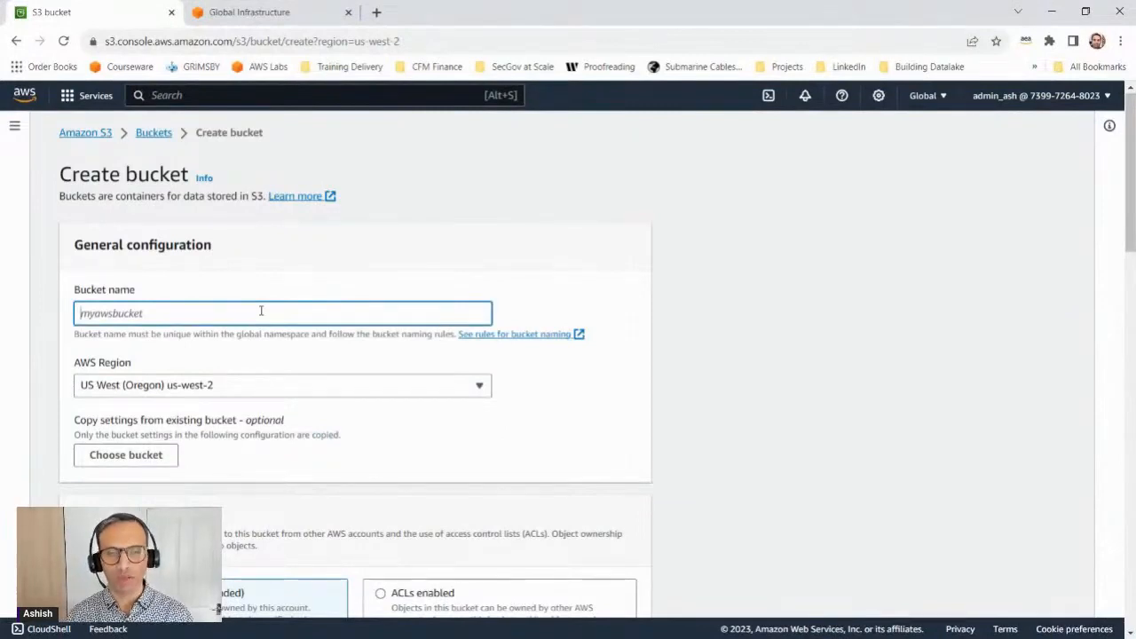
pyautogui.write('demo')
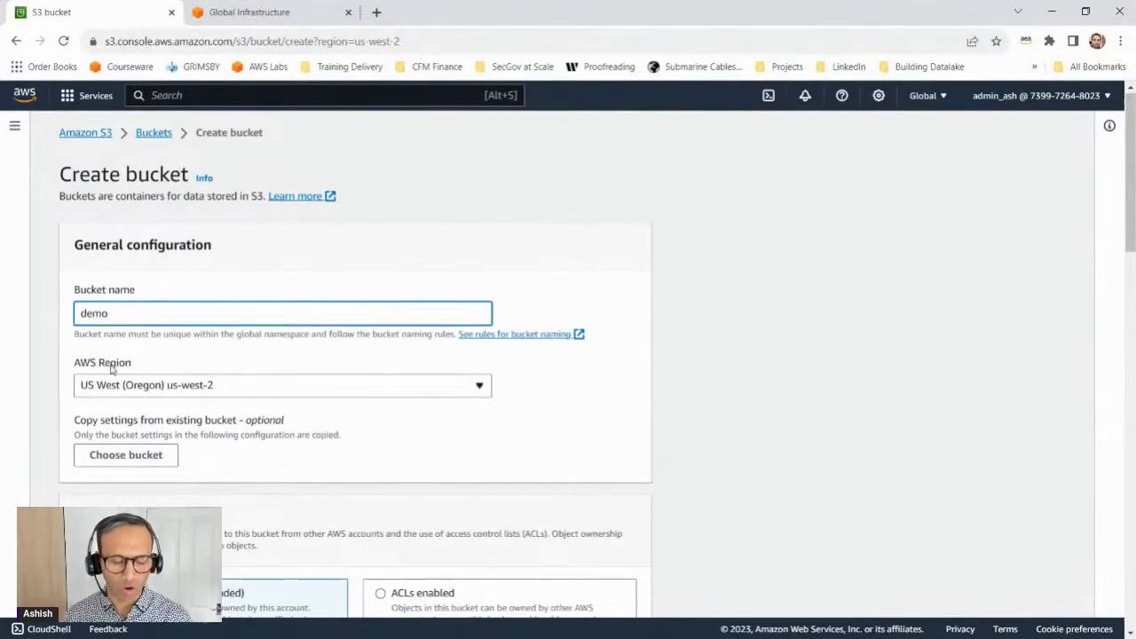
pyautogui.click(210, 387)
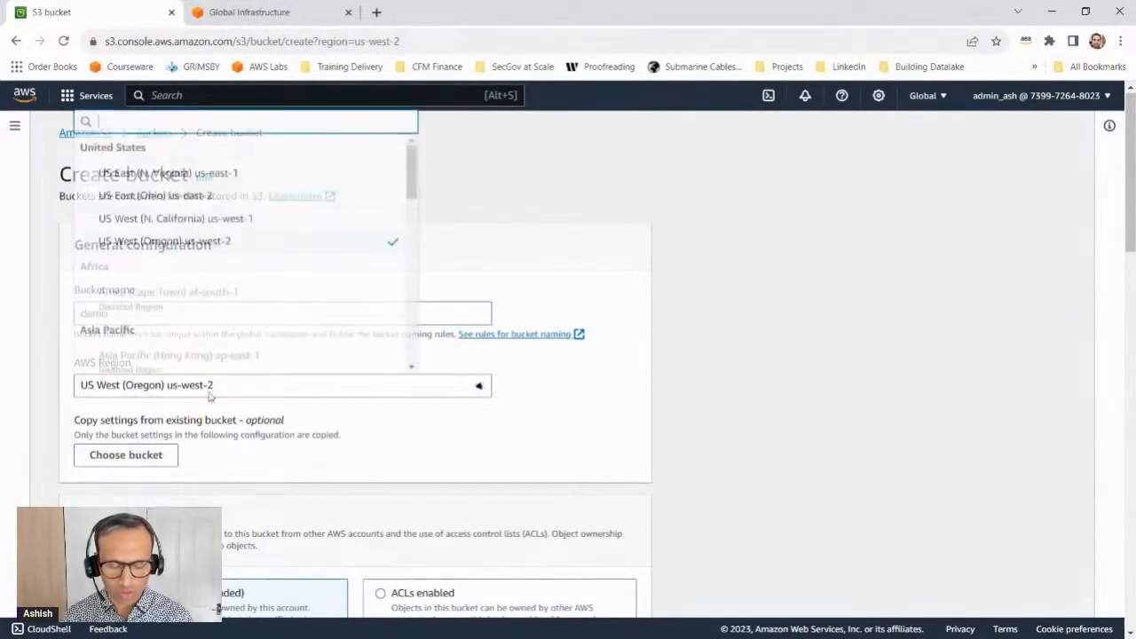
pyautogui.click(210, 387)
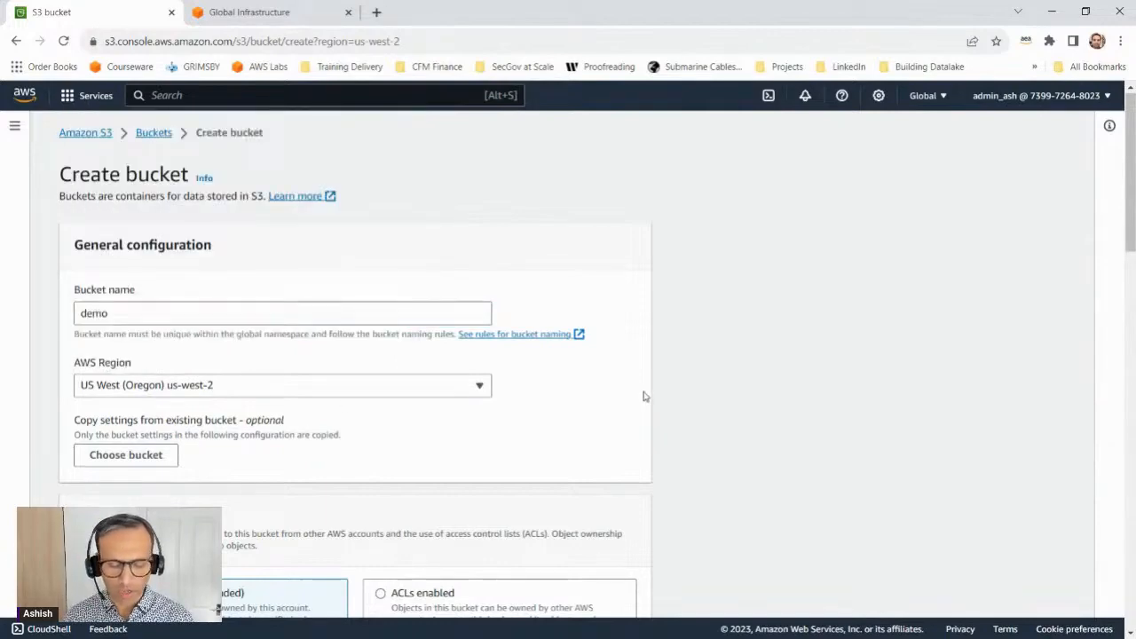
pyautogui.scroll(-4, 639, 400)
pyautogui.scroll(-15, 621, 443)
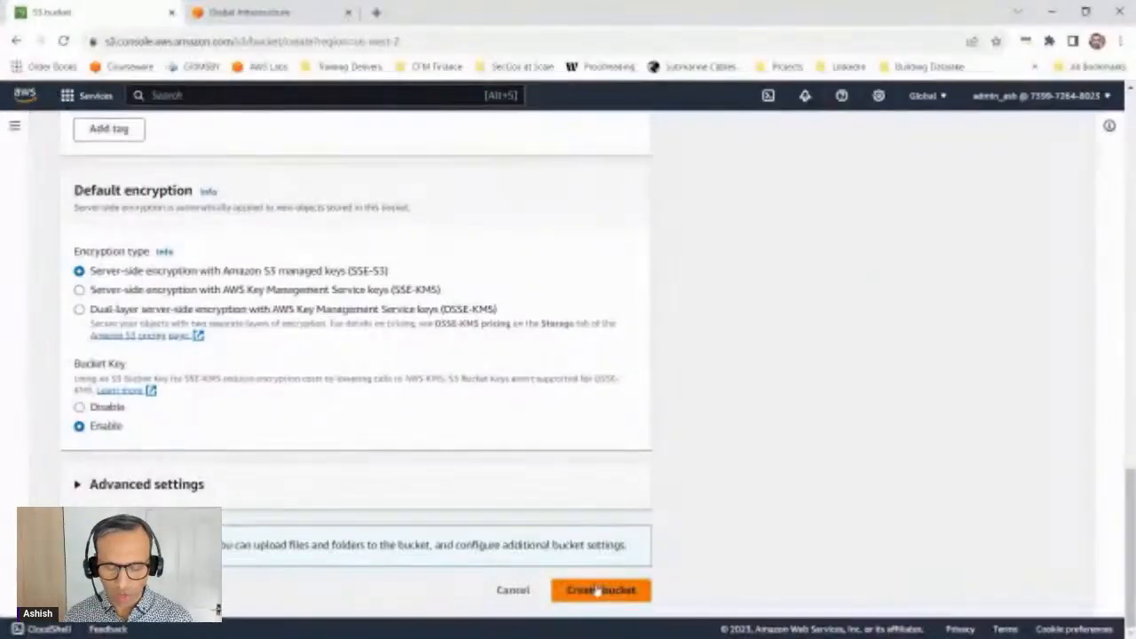
pyautogui.click(600, 603)
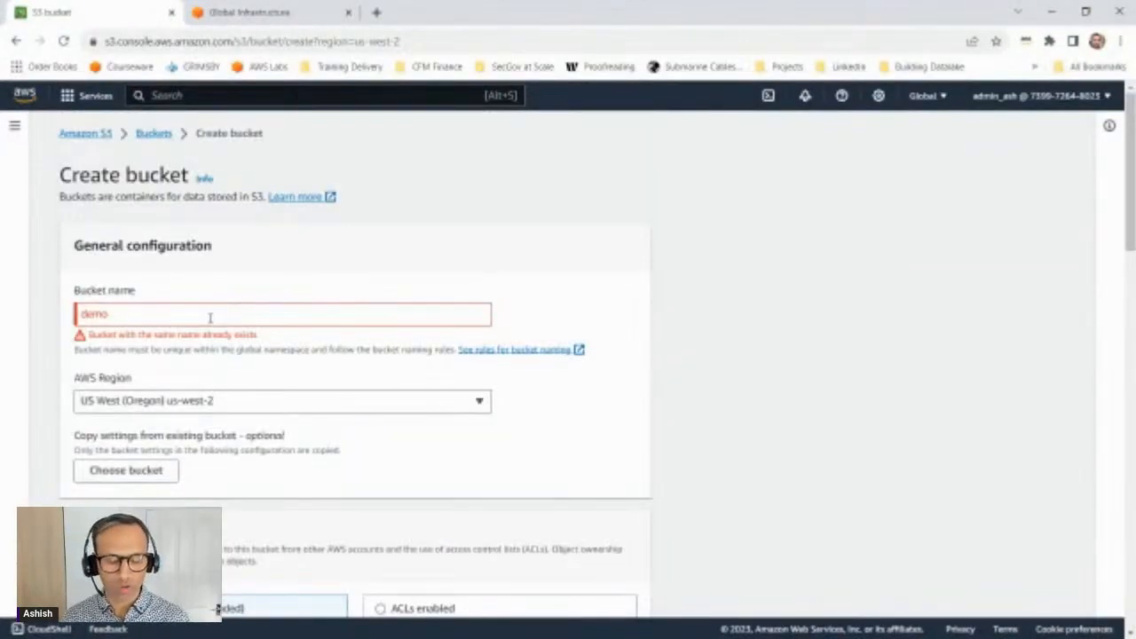
# Step: Change the new bucket's name to cloudclubs23092023
pyautogui.moveTo(210, 318); pyautogui.dragTo(19, 307)
pyautogui.write('c')
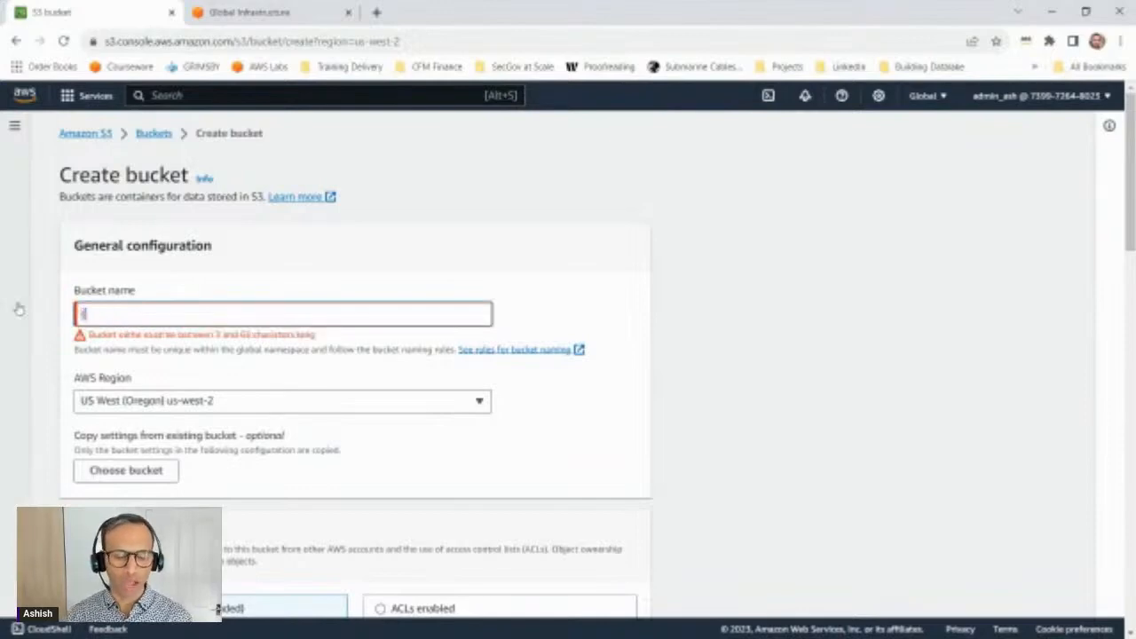
pyautogui.write('loudclubs')
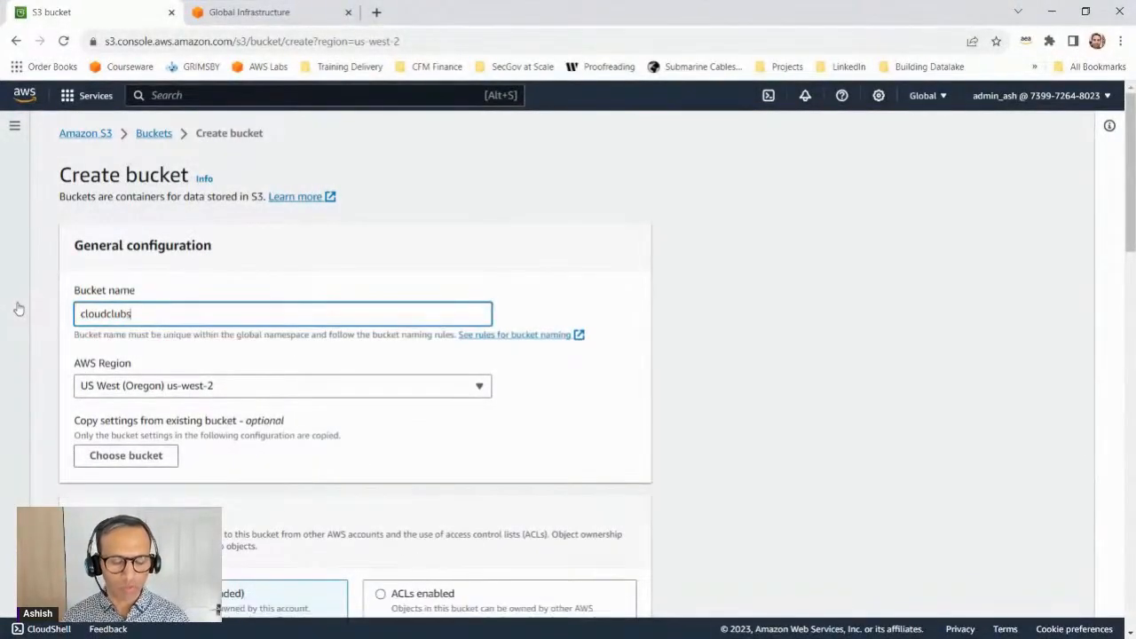
pyautogui.write('23')
pyautogui.write('0923')
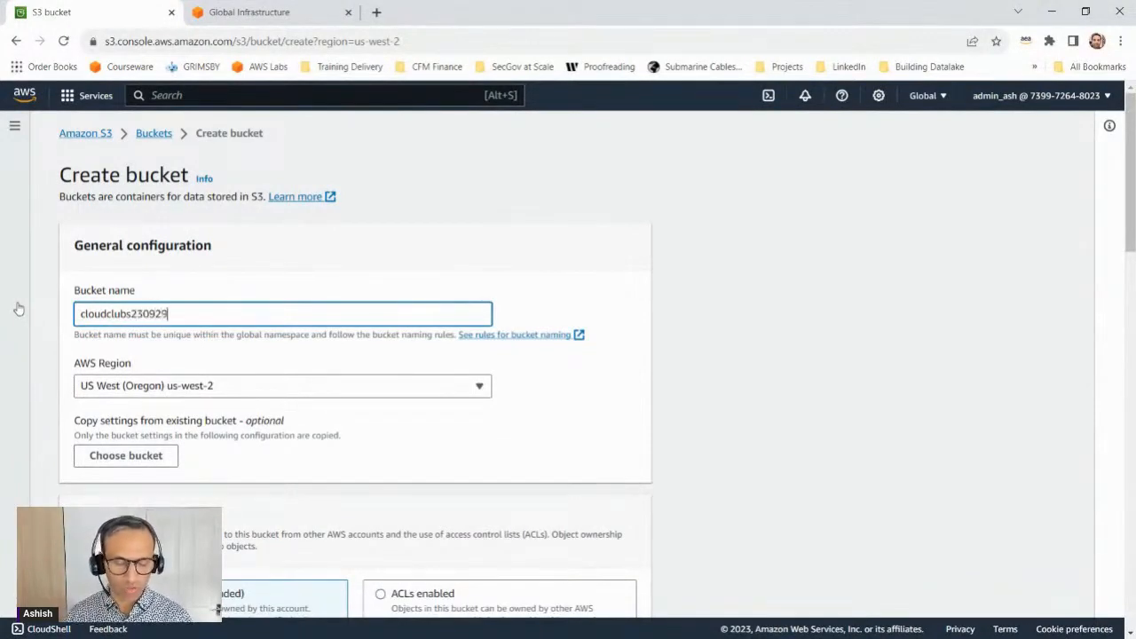
pyautogui.press('BackSpace')
pyautogui.write('023')
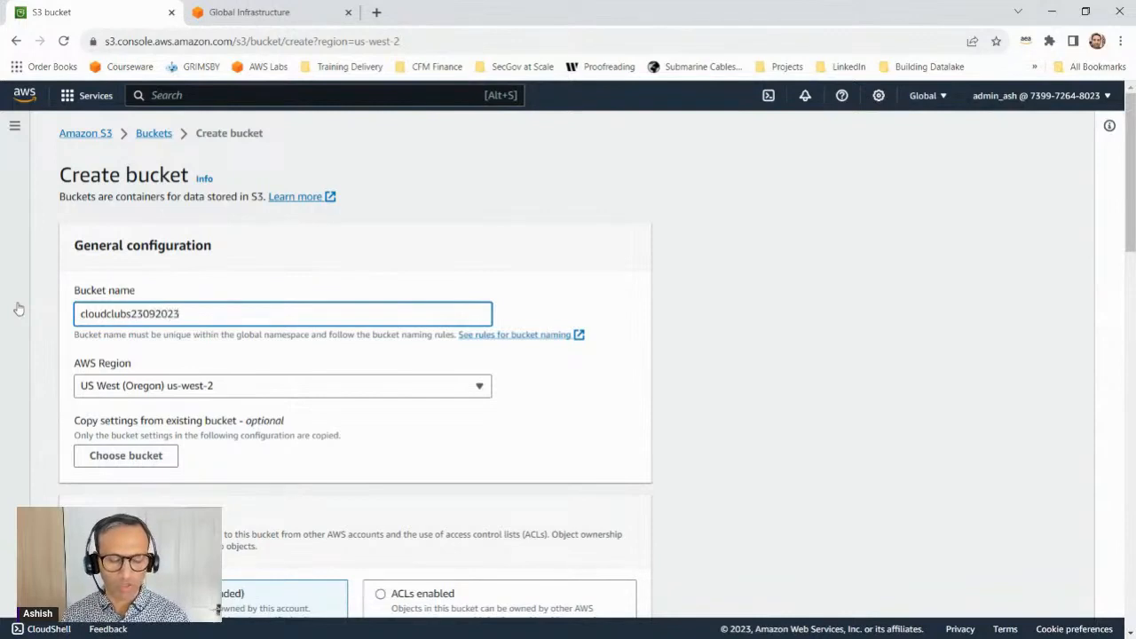
# Step: Set the new bucket's AWS Region to Asia Pacific (Mumbai) ap-south-1
pyautogui.click(263, 392)
pyautogui.moveTo(412, 187); pyautogui.dragTo(400, 337)
pyautogui.moveTo(400, 345); pyautogui.dragTo(289, 242)
pyautogui.click(289, 242)
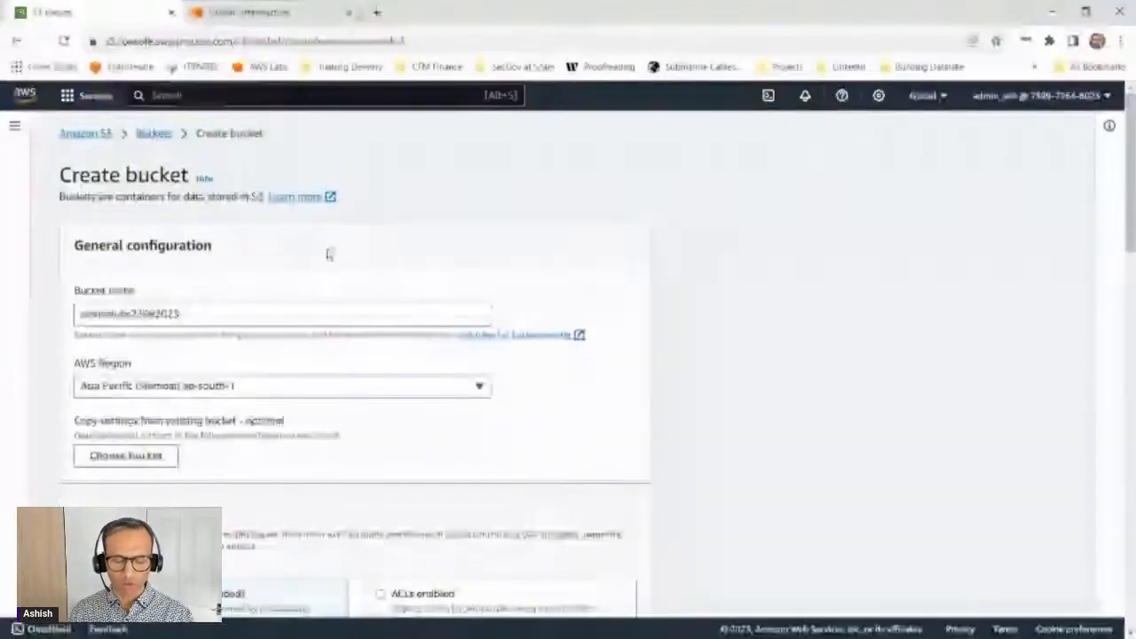
# Step: Review the new bucket's configuration options and turn off Block all public access
pyautogui.scroll(-2, 527, 432)
pyautogui.scroll(-10, 526, 432)
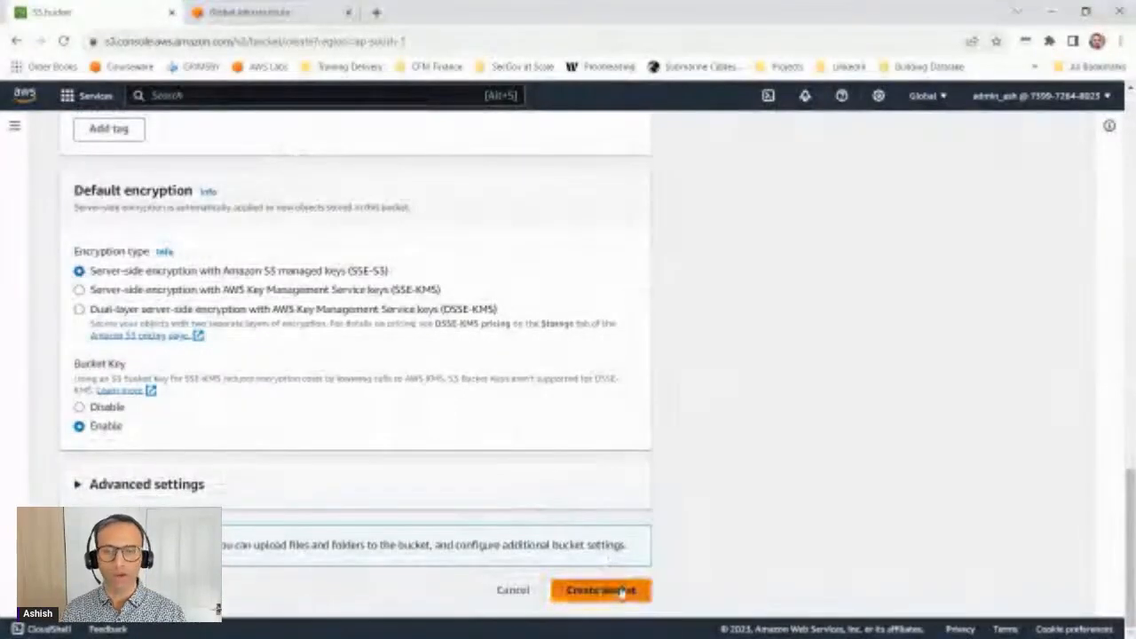
pyautogui.scroll(6, 359, 393)
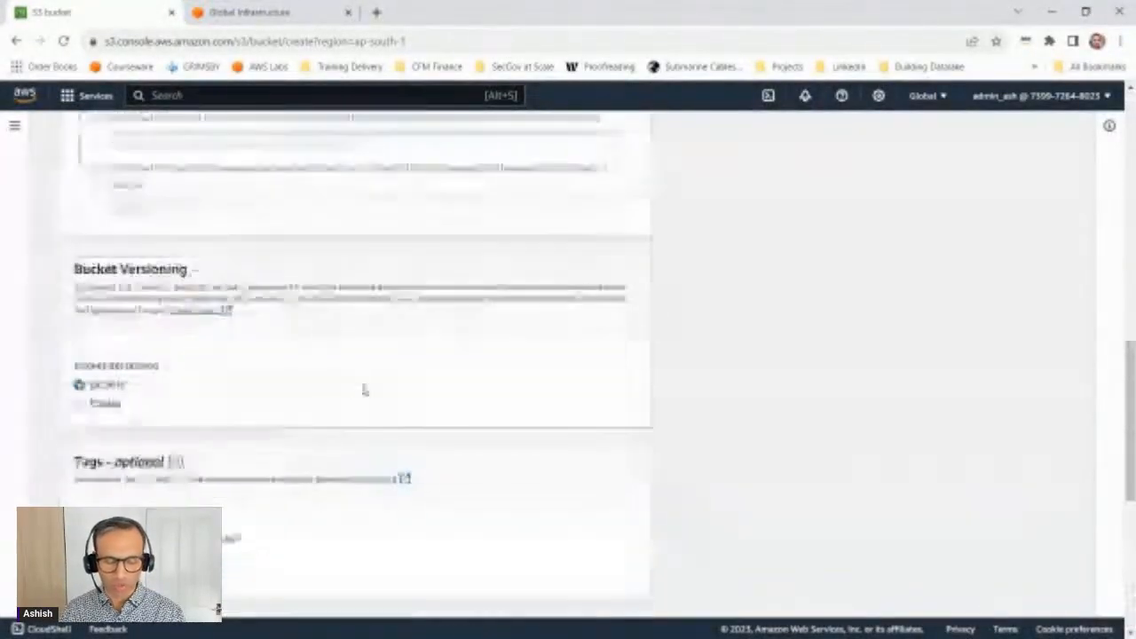
pyautogui.scroll(3, 354, 390)
pyautogui.scroll(-2, 352, 390)
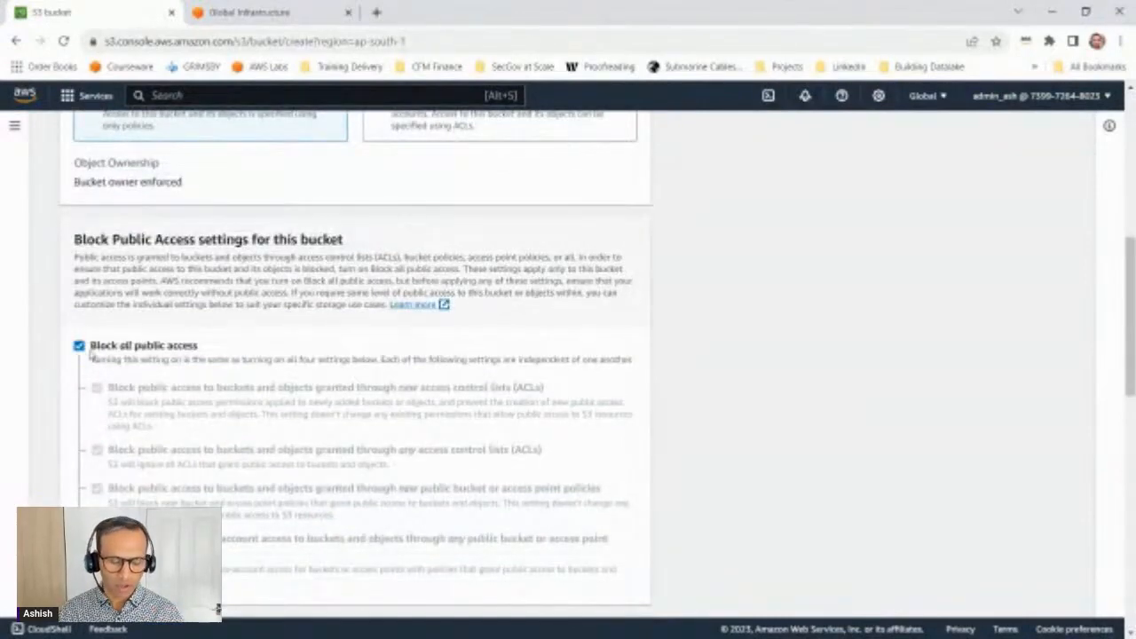
pyautogui.click(79, 347)
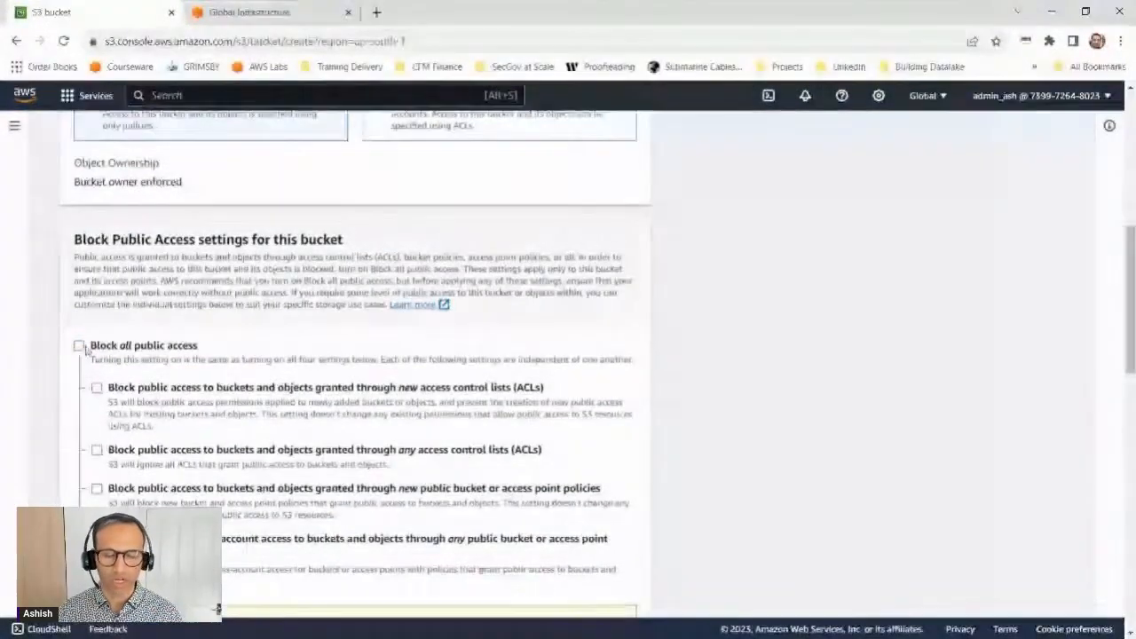
pyautogui.scroll(-15, 310, 385)
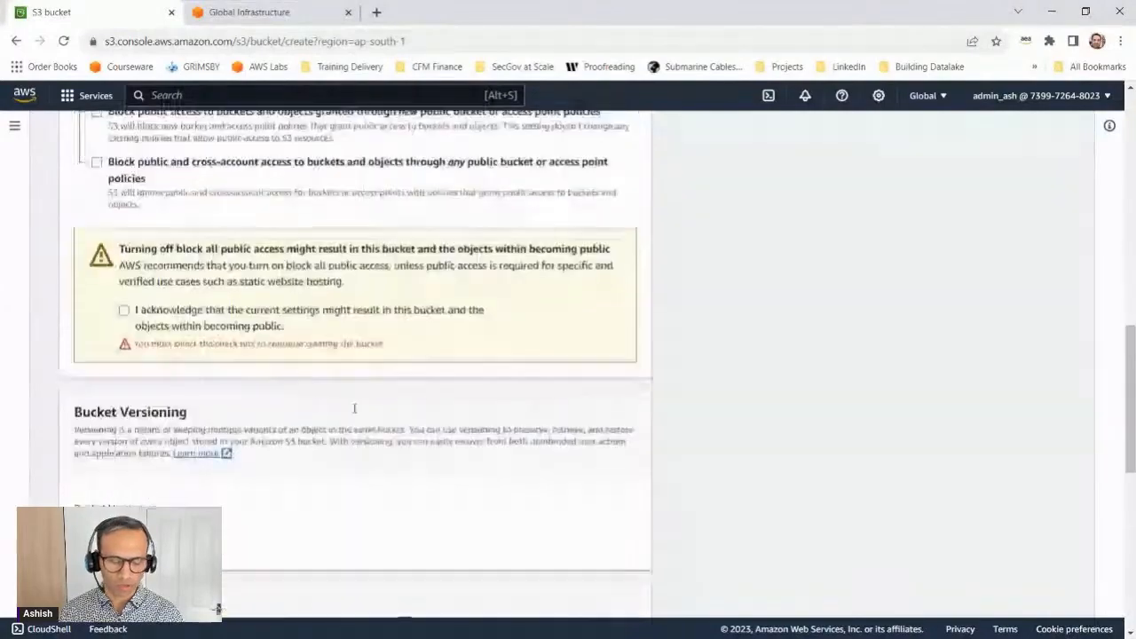
pyautogui.scroll(5, 359, 416)
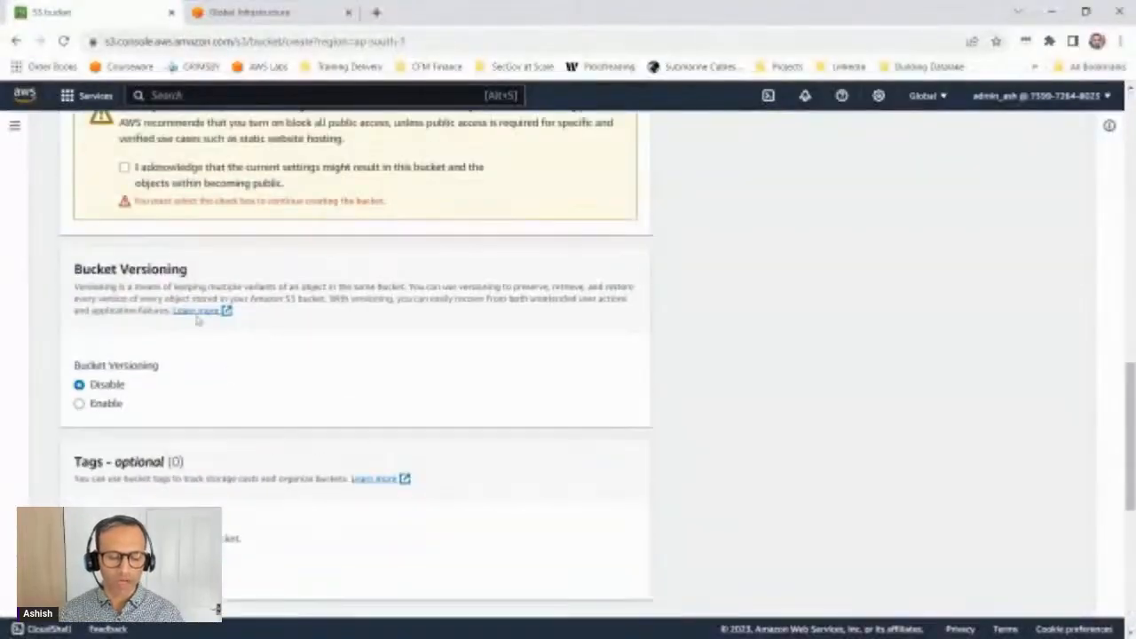
# Step: Acknowledge the public access warning and create the bucket, keeping the default versioning and encryption settings
pyautogui.click(124, 167)
pyautogui.scroll(-5, 489, 438)
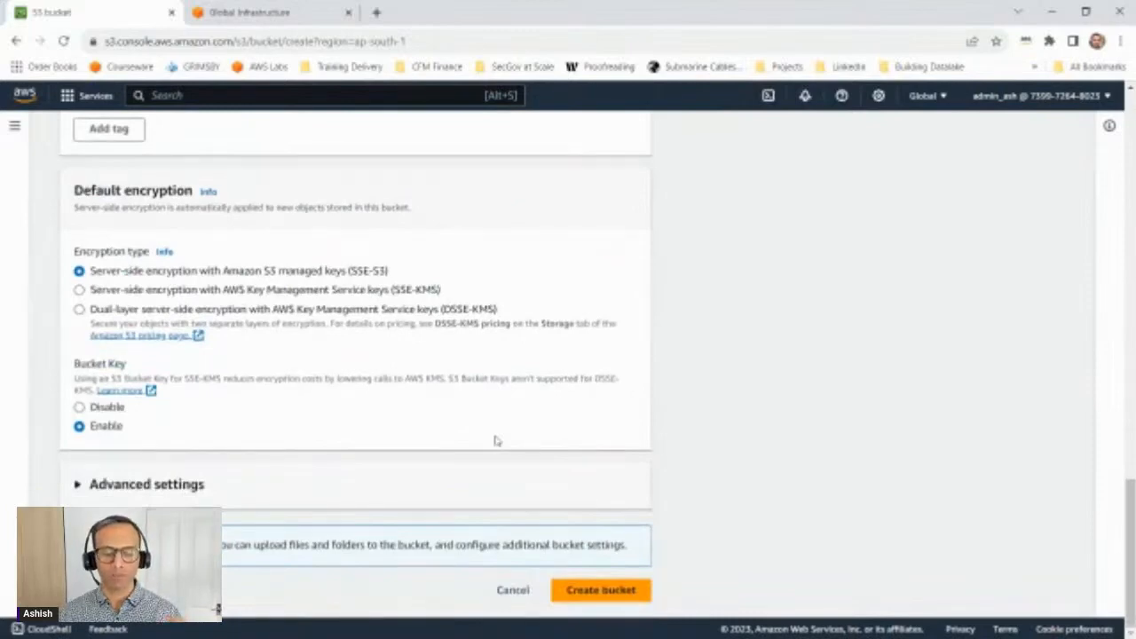
pyautogui.click(605, 591)
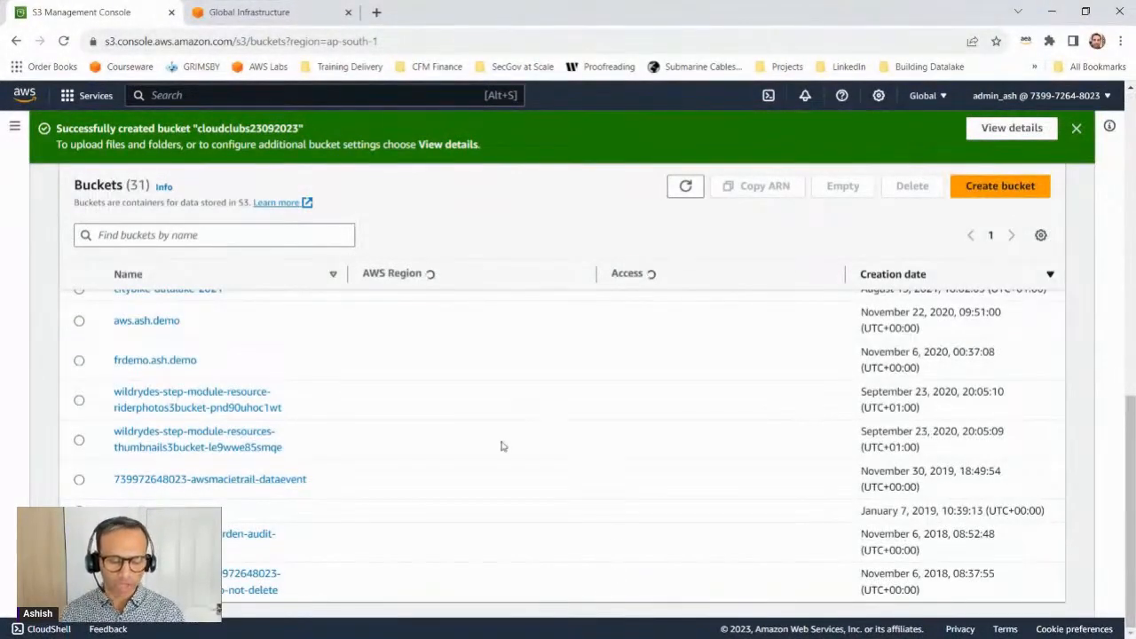
# Step: Filter the bucket list by "clou" and open the bucket cloudclubs23092023
pyautogui.click(267, 242)
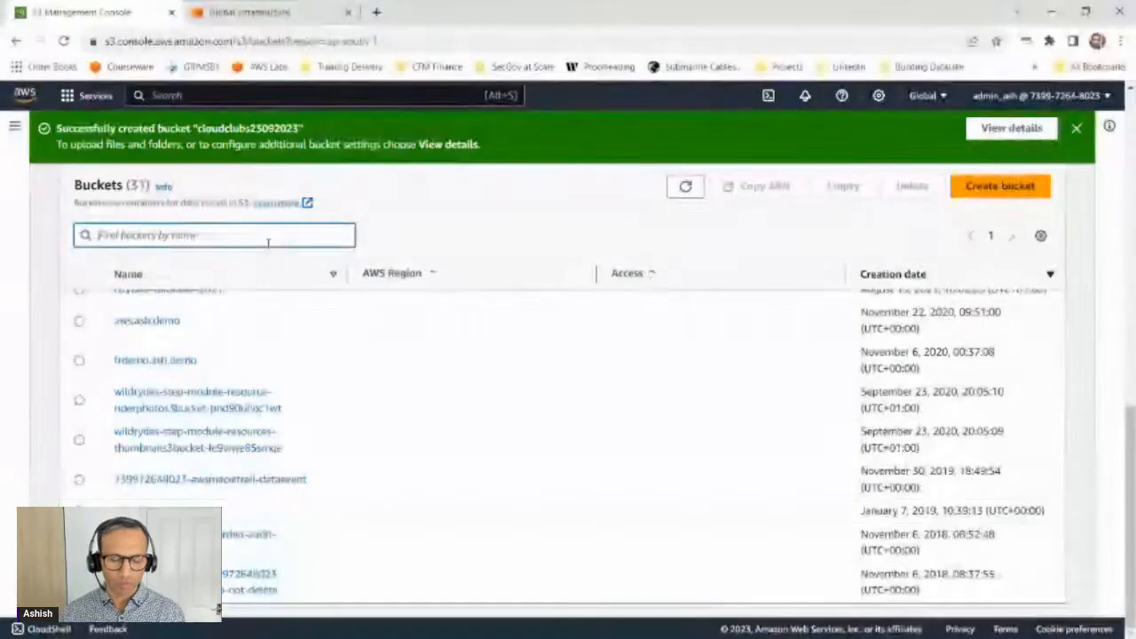
pyautogui.write('clou')
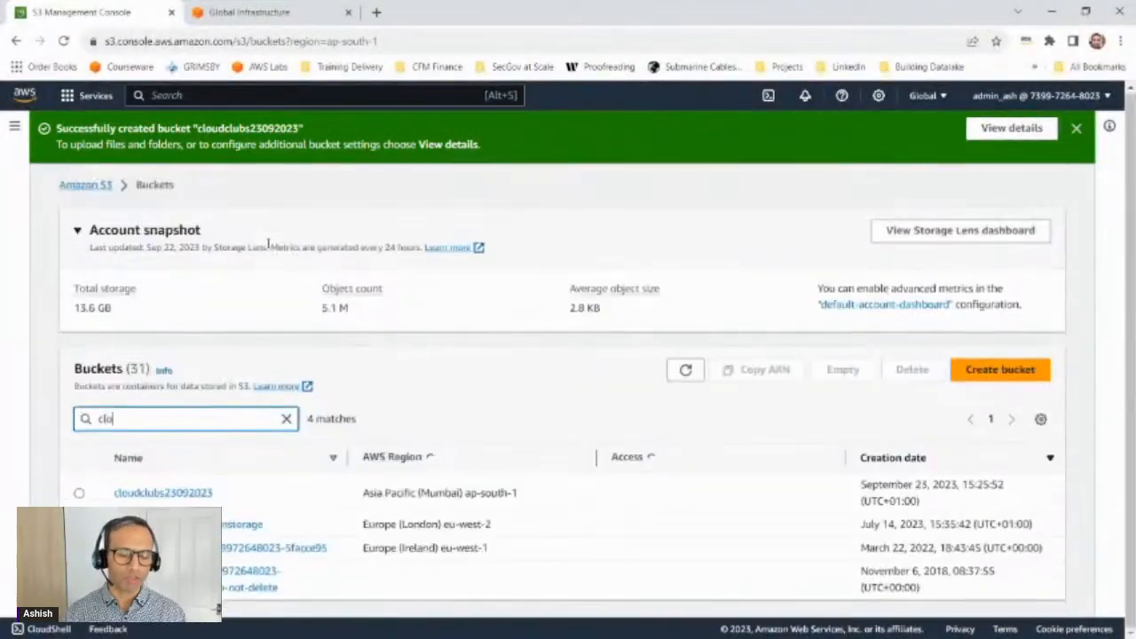
pyautogui.click(161, 496)
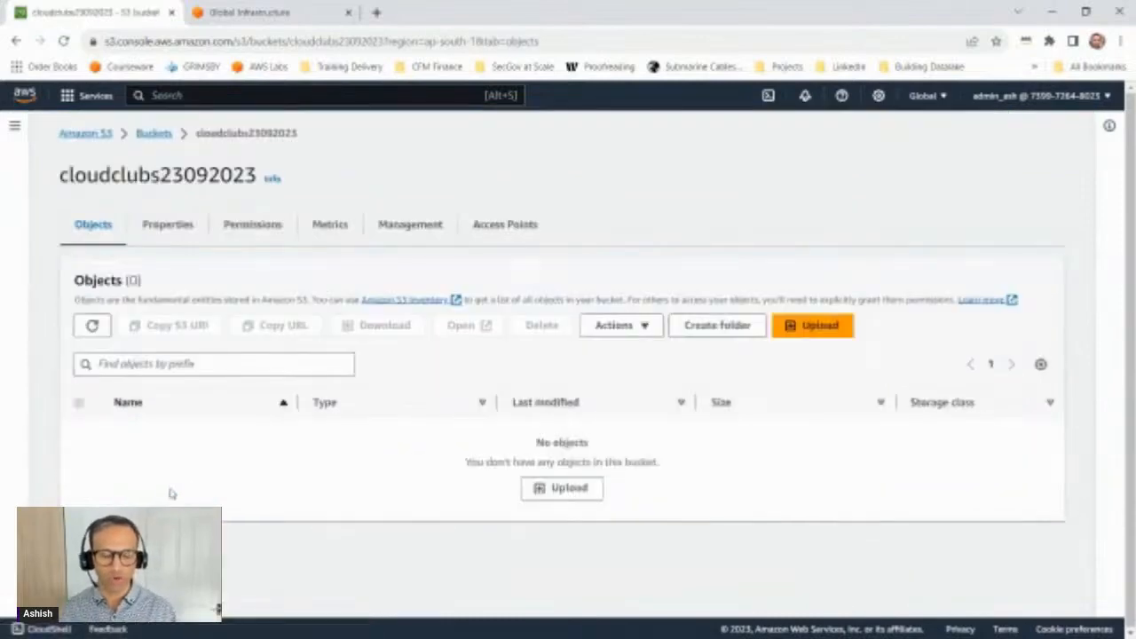
# Step: Upload the image 00_week02.png from the local announcements folder to the cloudclubs23092023 bucket
pyautogui.click(812, 326)
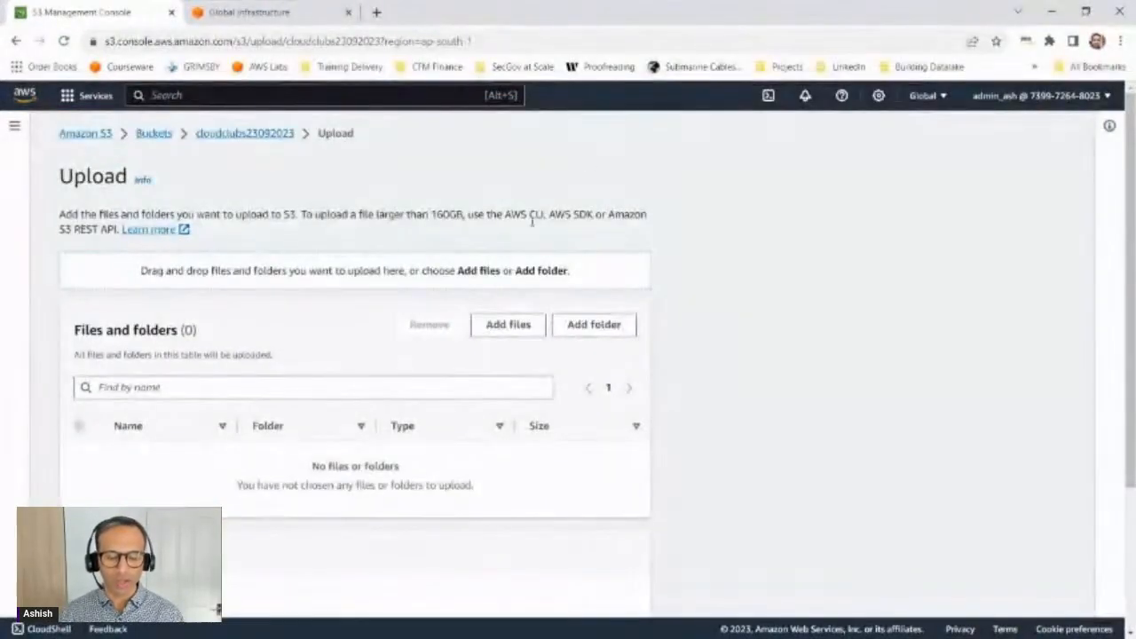
pyautogui.click(509, 325)
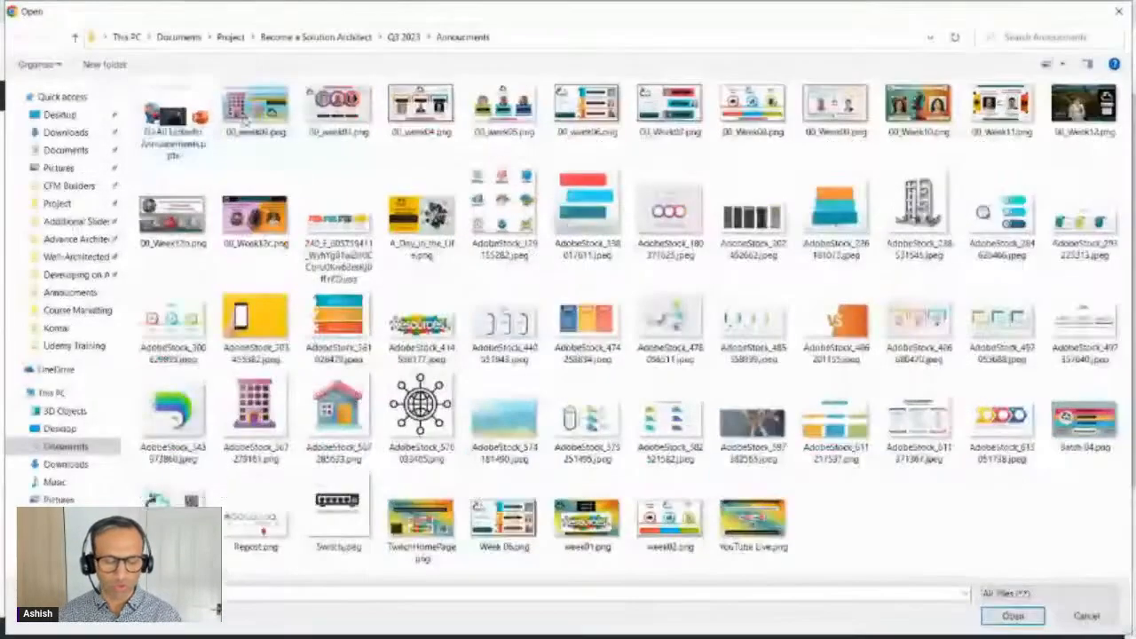
pyautogui.doubleClick(352, 116)
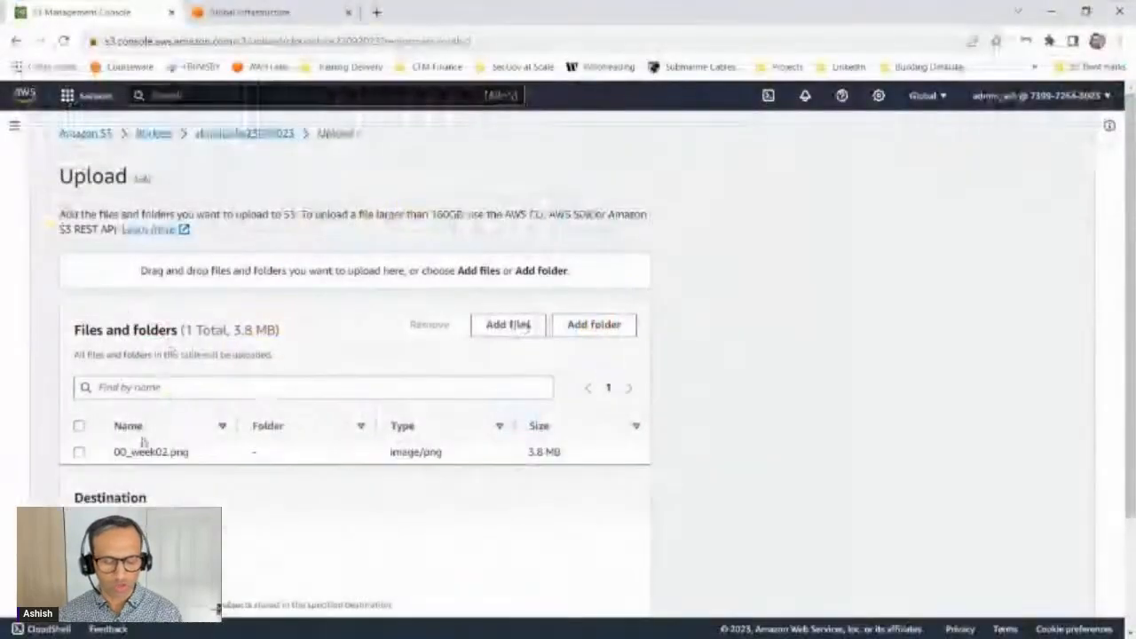
pyautogui.scroll(-3, 279, 435)
pyautogui.click(608, 581)
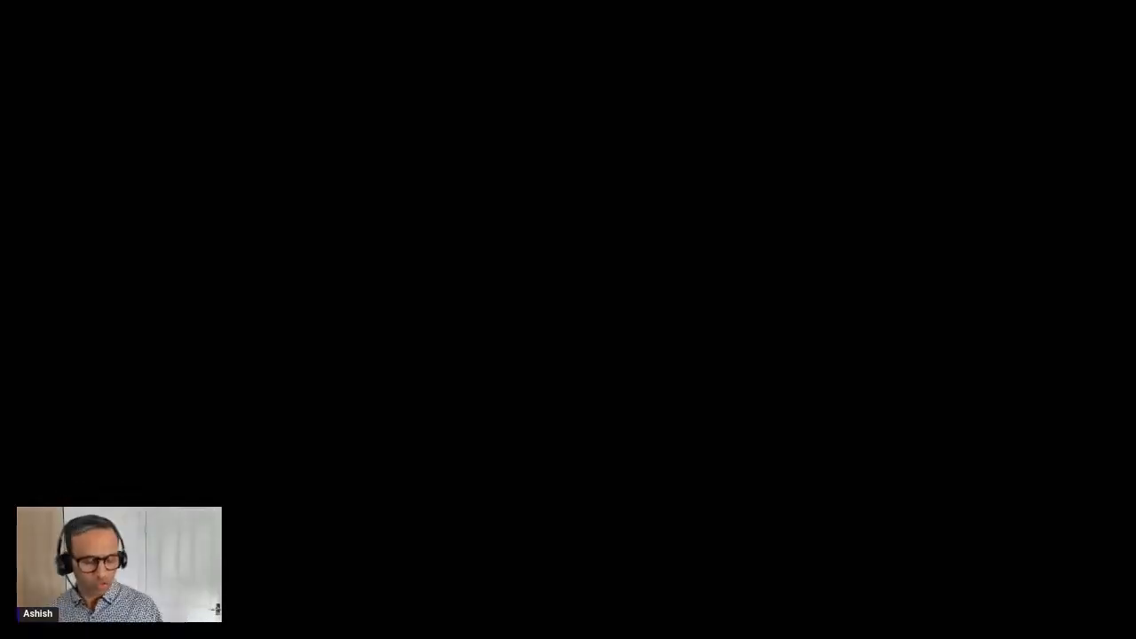
# Step: Switch to the black drawing canvas and sketch a "File" box labelled "Object" with an arrow to an "S3" bucket and two pink outgoing arrows
pyautogui.moveTo(228, 207)
pyautogui.mouseDown()
pyautogui.moveTo(239, 274)
pyautogui.moveTo(363, 254)
pyautogui.moveTo(235, 201)
pyautogui.moveTo(307, 233)
pyautogui.mouseUp()
pyautogui.moveTo(269, 161)
pyautogui.mouseDown()
pyautogui.moveTo(291, 174)
pyautogui.moveTo(340, 159)
pyautogui.mouseUp()
pyautogui.moveTo(397, 233)
pyautogui.mouseDown()
pyautogui.moveTo(496, 230)
pyautogui.moveTo(532, 207)
pyautogui.moveTo(576, 327)
pyautogui.moveTo(684, 329)
pyautogui.moveTo(713, 193)
pyautogui.mouseUp()
pyautogui.moveTo(612, 263)
pyautogui.mouseDown()
pyautogui.moveTo(613, 279)
pyautogui.moveTo(595, 283)
pyautogui.mouseUp()
pyautogui.moveTo(621, 262); pyautogui.dragTo(624, 284)
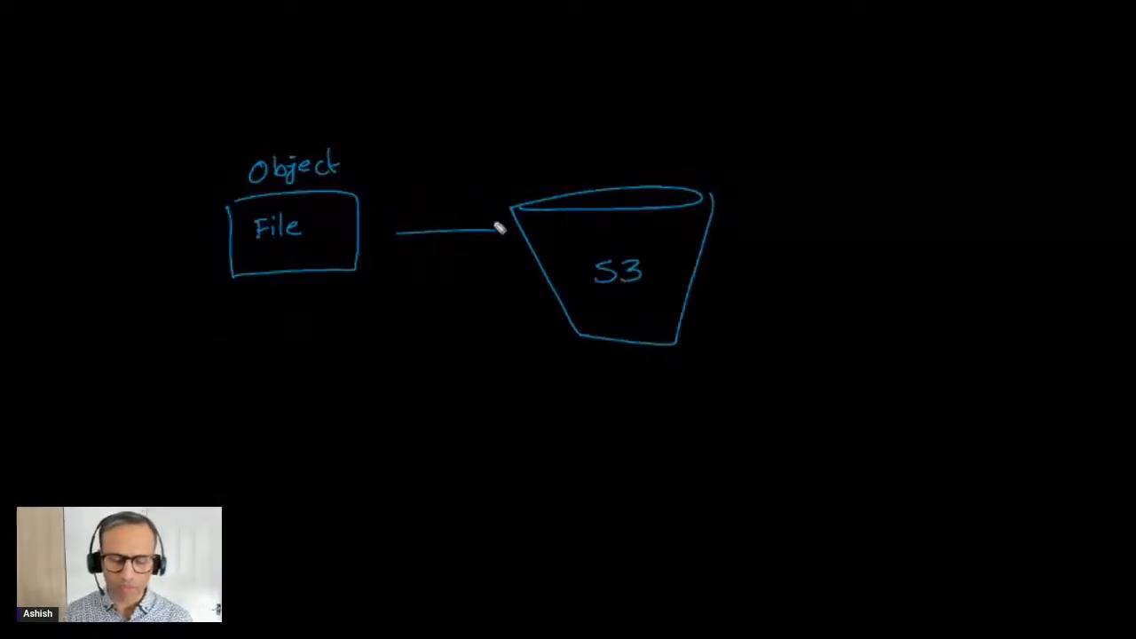
pyautogui.moveTo(507, 233); pyautogui.dragTo(494, 243)
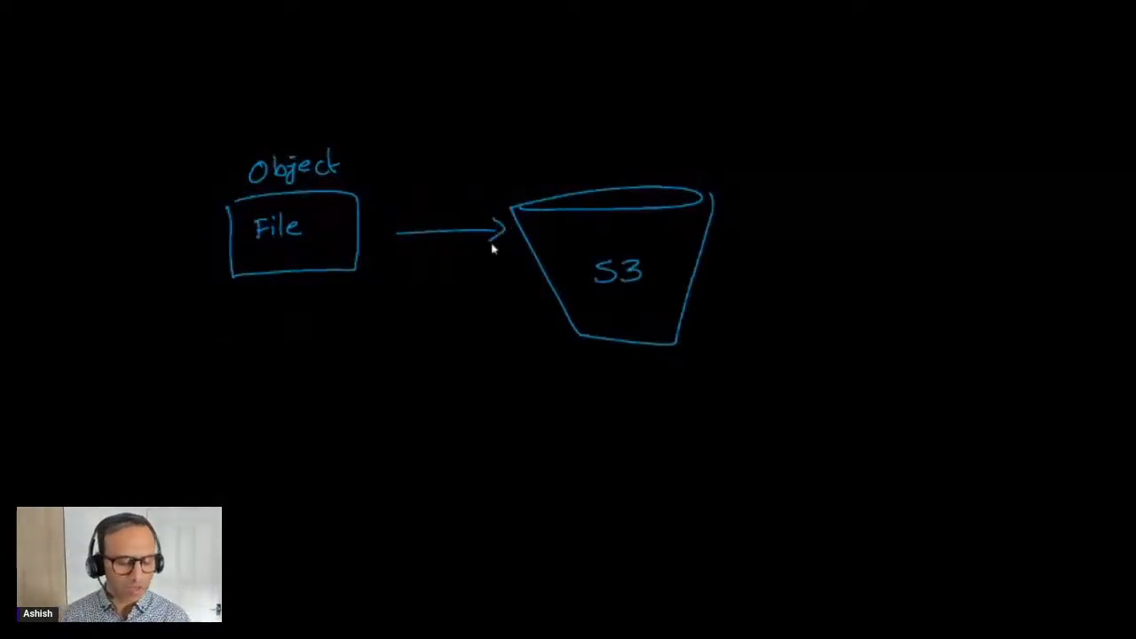
pyautogui.moveTo(733, 213)
pyautogui.mouseDown()
pyautogui.moveTo(869, 129)
pyautogui.moveTo(851, 161)
pyautogui.mouseUp()
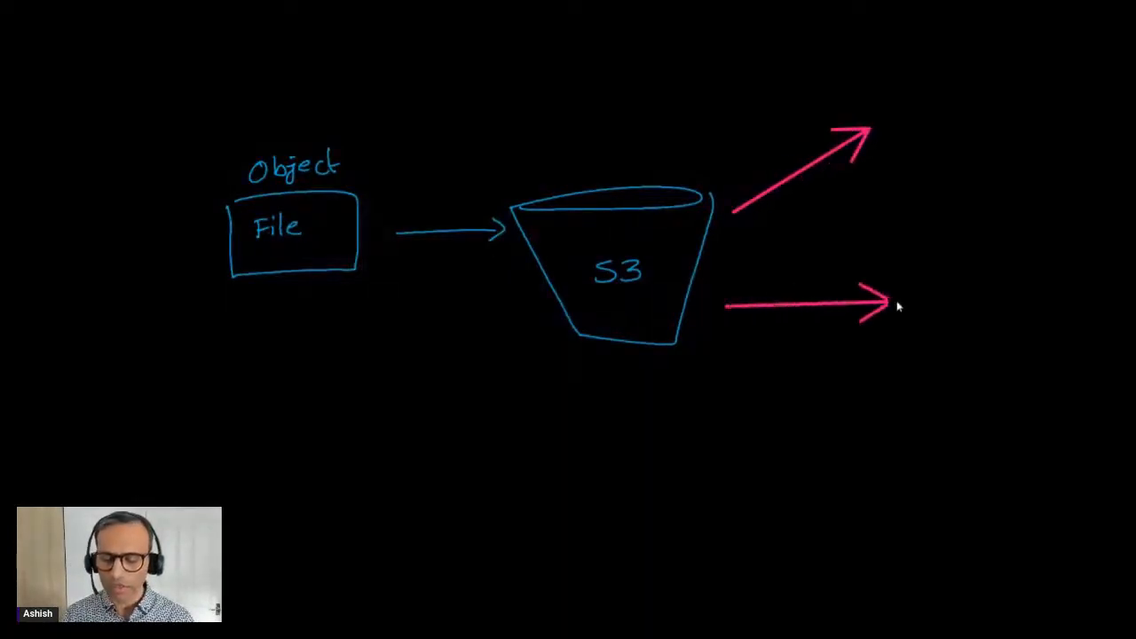
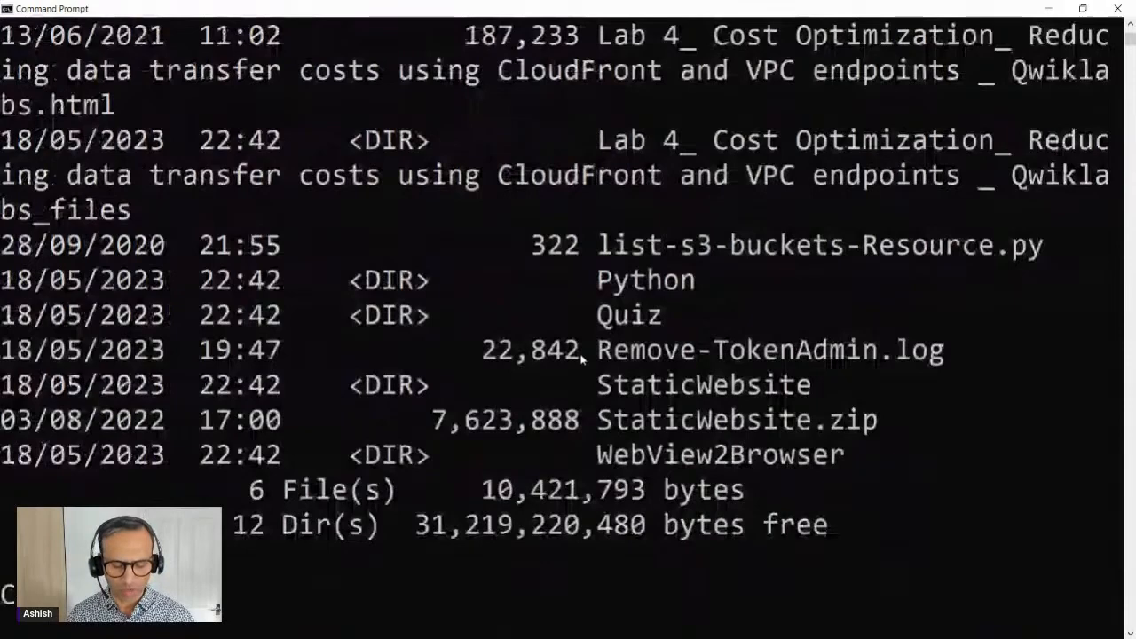
# Step: Change into the StaticWebsite folder and list its files and subfolders
pyautogui.write('cd StaticWebsite')
pyautogui.press('Return')
pyautogui.write('c')
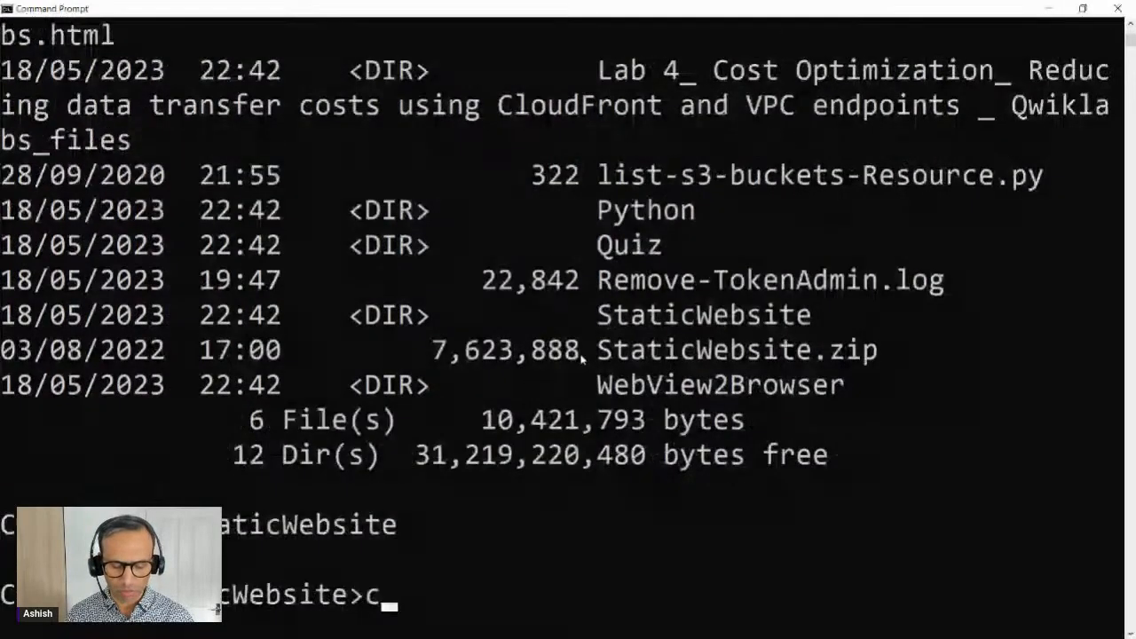
pyautogui.write('ls')
pyautogui.press('Return')
pyautogui.write('ls')
pyautogui.press('Return')
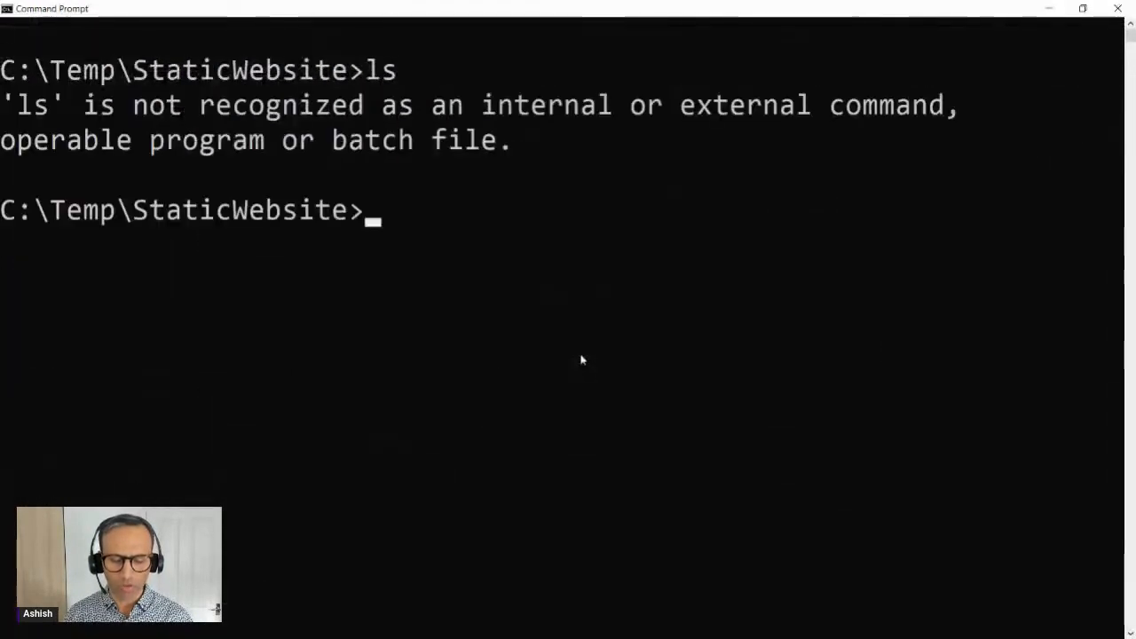
pyautogui.write('dir')
pyautogui.press('Return')
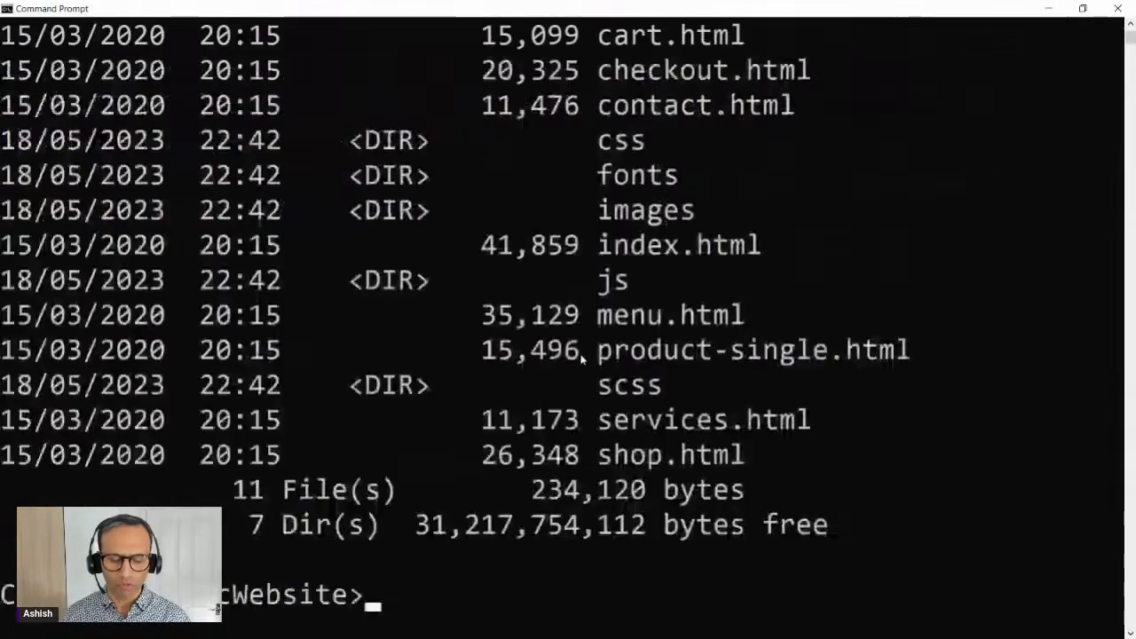
pyautogui.scroll(2, 710, 284)
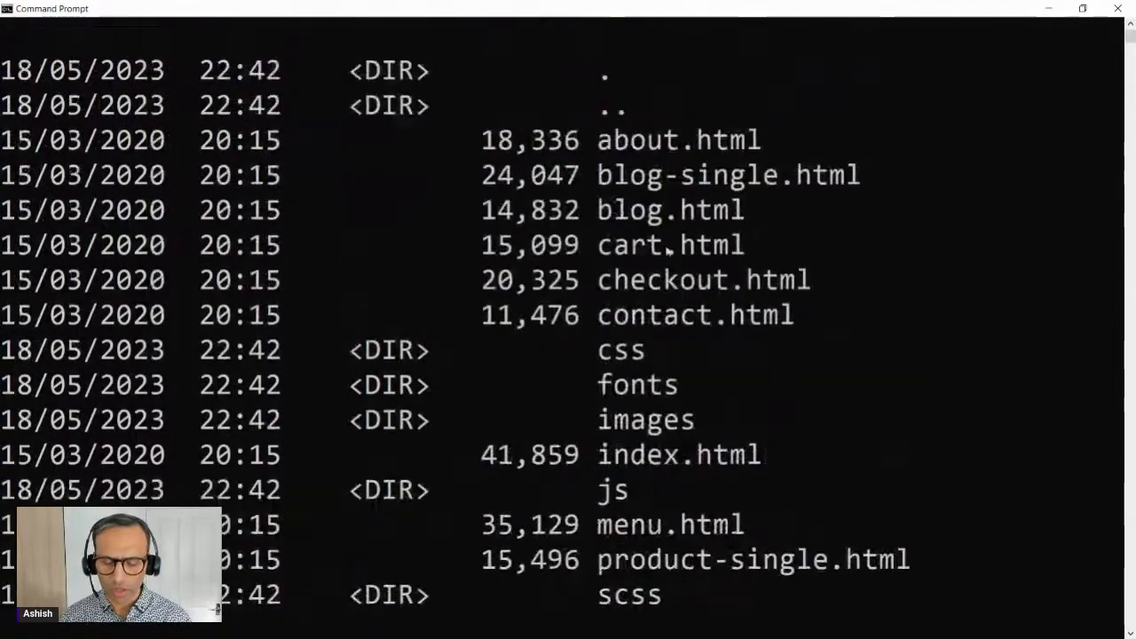
pyautogui.scroll(-2, 697, 246)
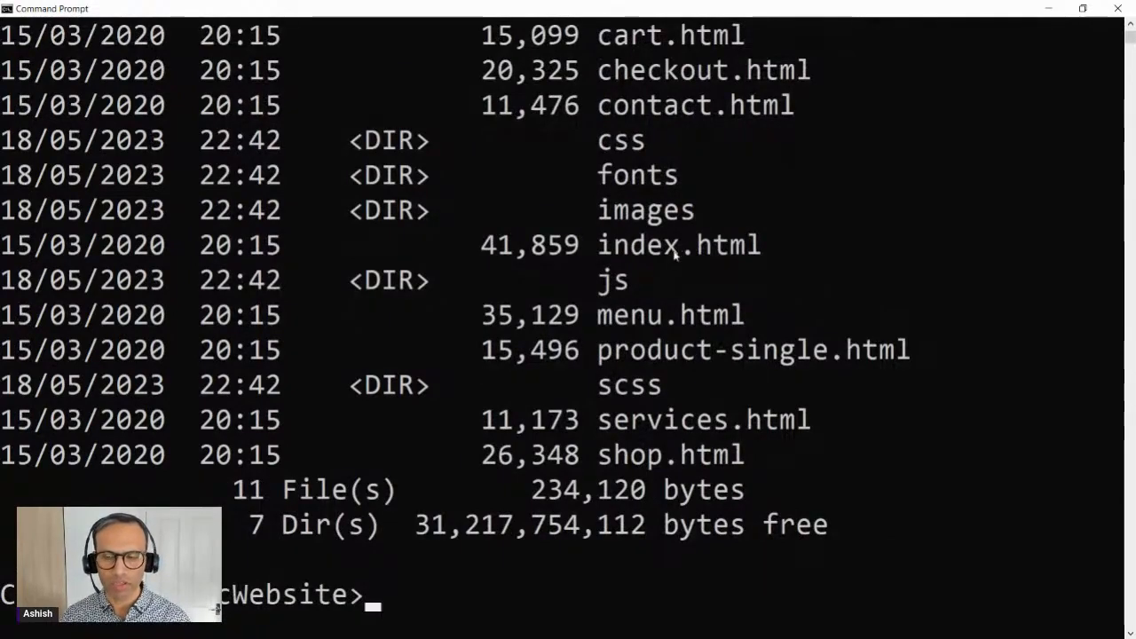
pyautogui.click(555, 380)
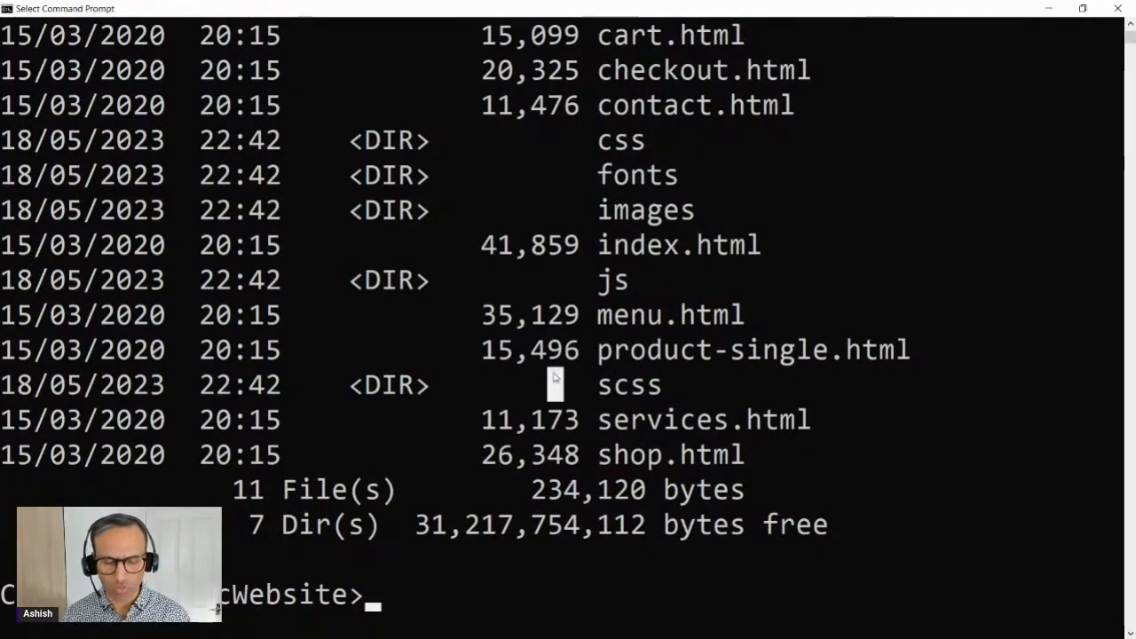
pyautogui.write('aws')
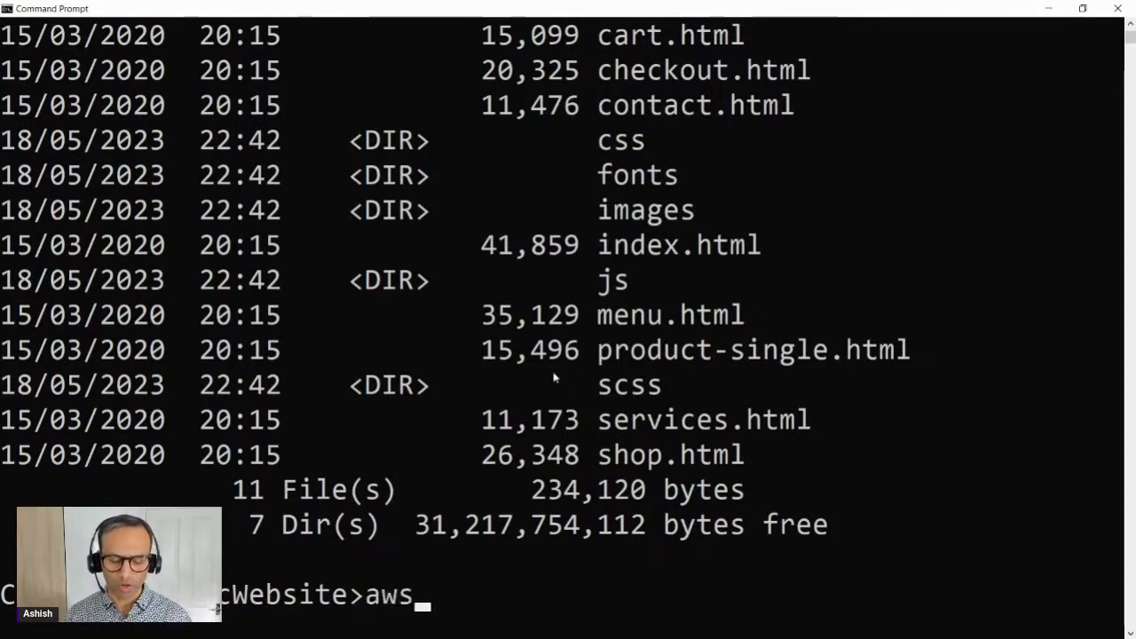
pyautogui.press('BackSpace')
pyautogui.press('BackSpace')
pyautogui.press('BackSpace')
pyautogui.press('BackSpace')
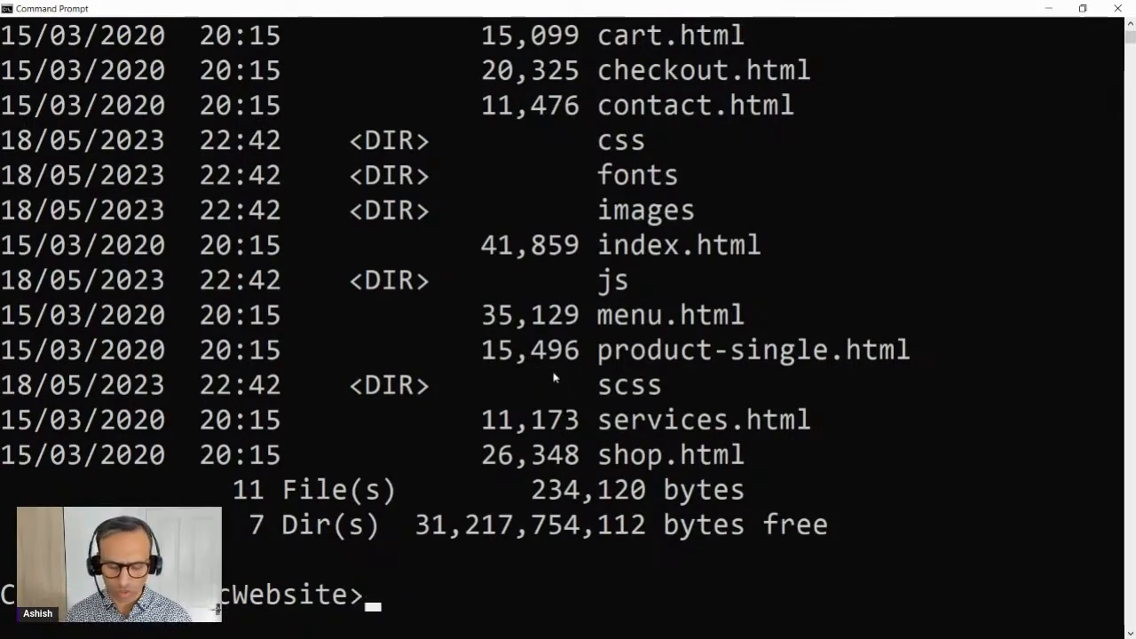
# Step: Clear the previous output from the command prompt with cls
pyautogui.write('clear')
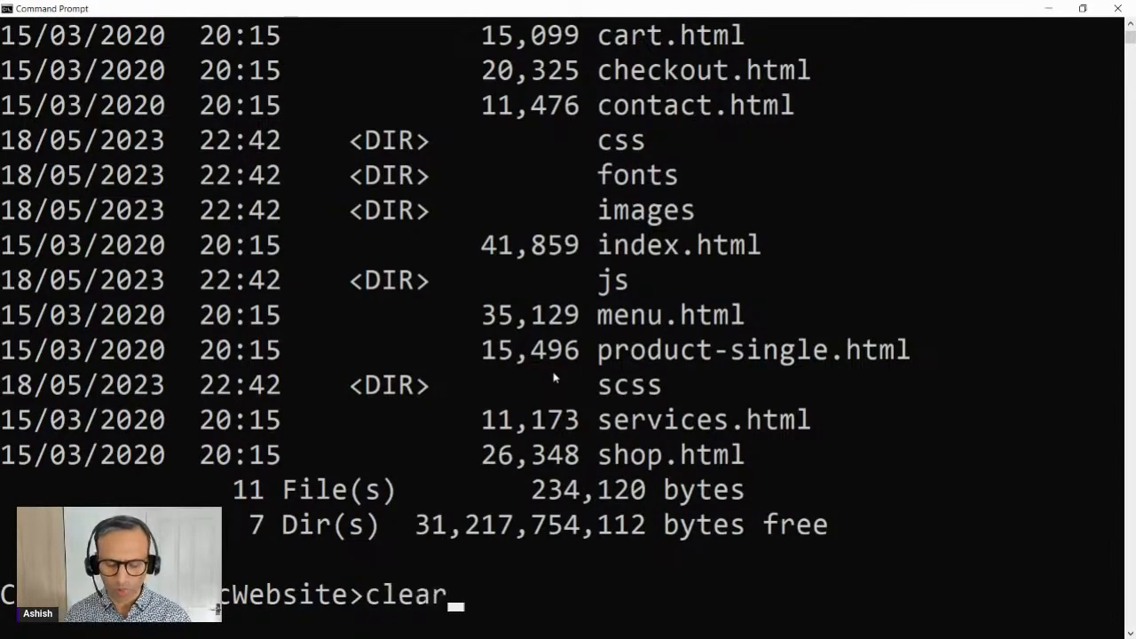
pyautogui.press('Return')
pyautogui.write('cls')
pyautogui.press('Return')
pyautogui.press('Return')
pyautogui.press('Return')
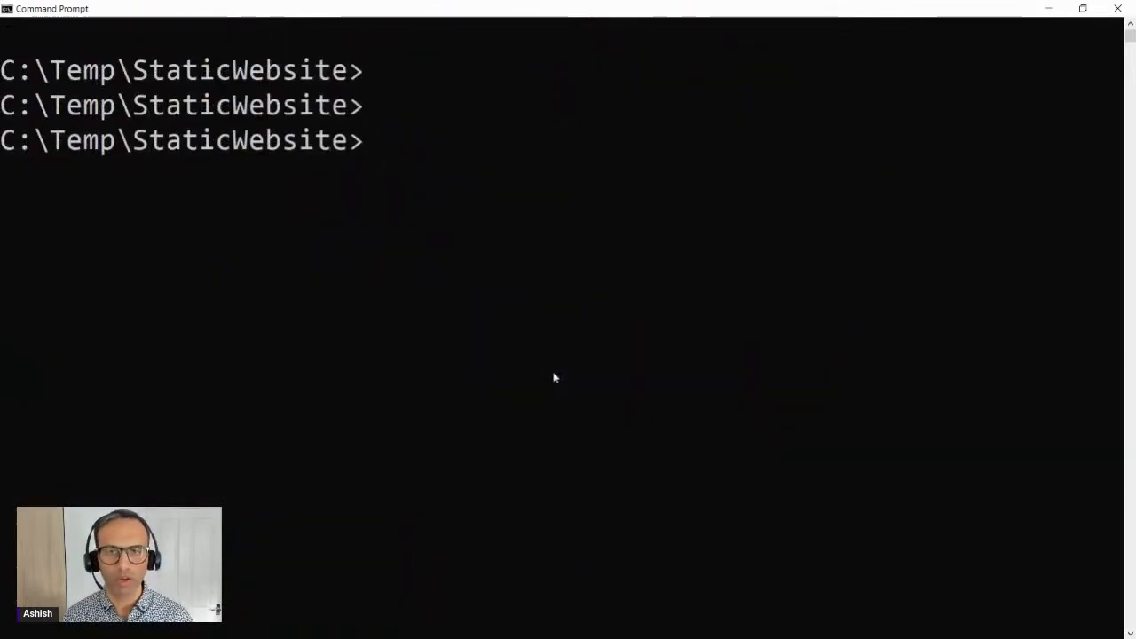
# Step: Begin an AWS CLI copy command with the current folder as source: "aws s3 cp . s3://", without running it
pyautogui.write('aws')
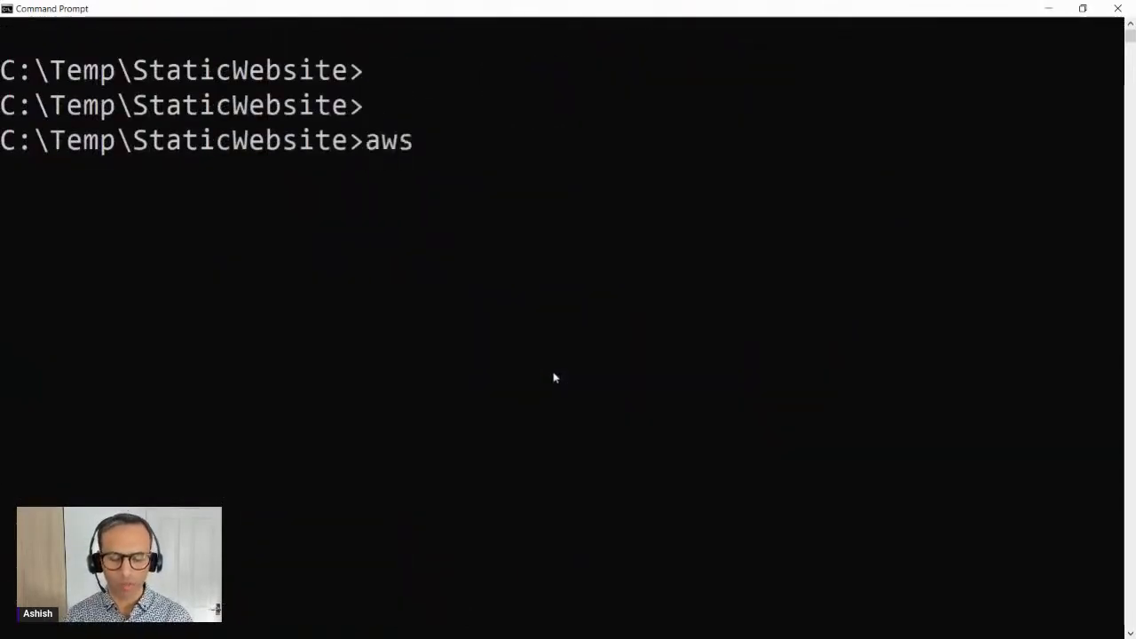
pyautogui.write(' s3')
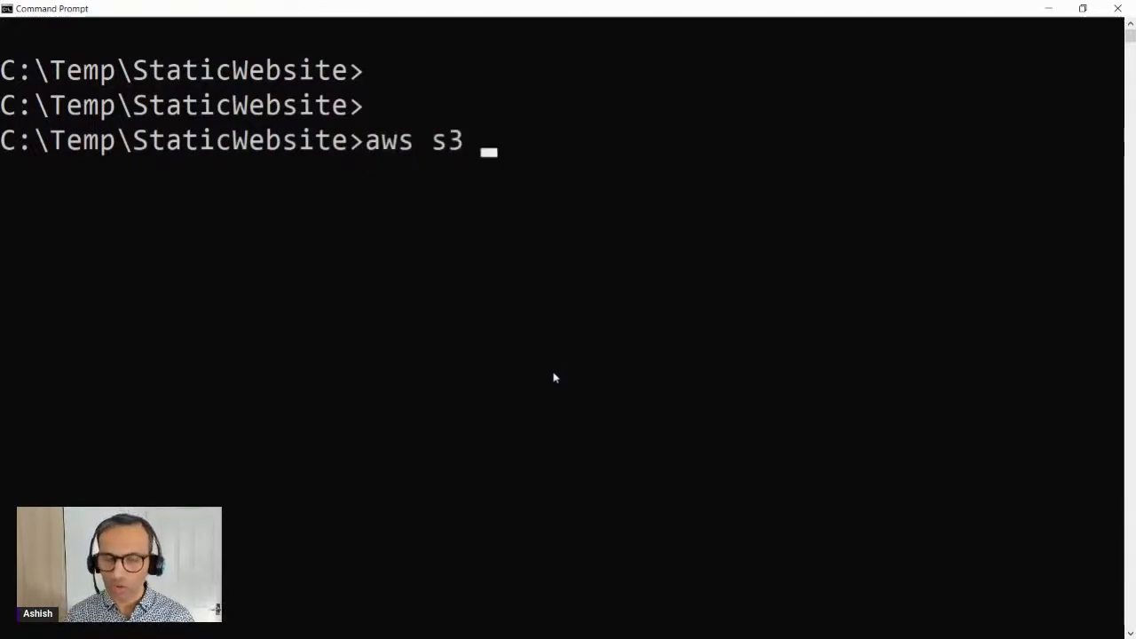
pyautogui.write(' cp ')
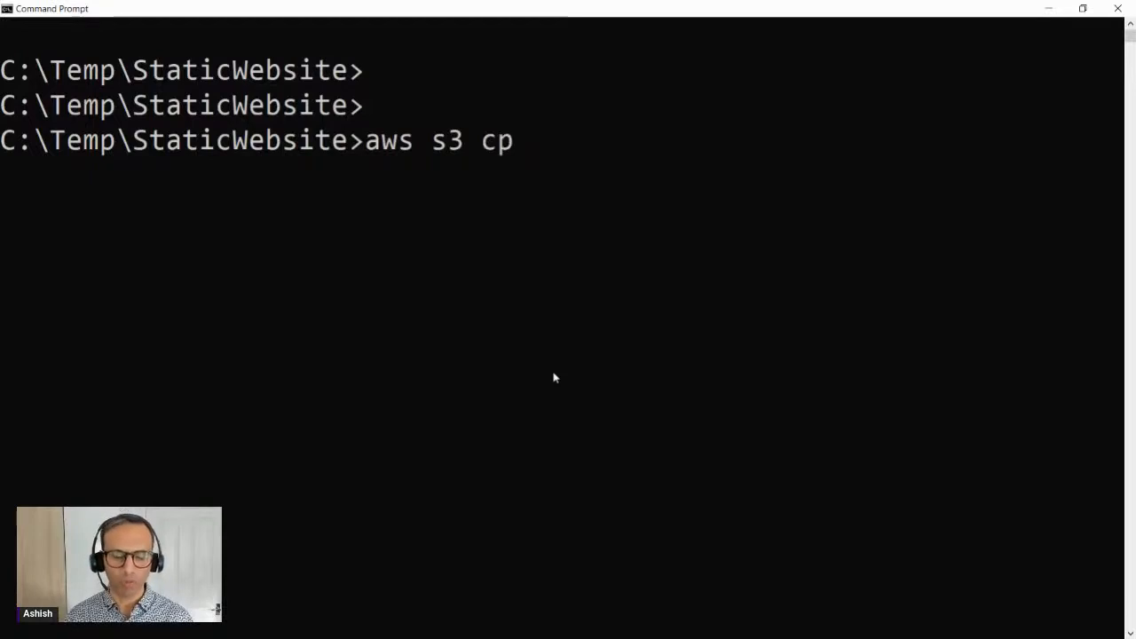
pyautogui.write('. s3')
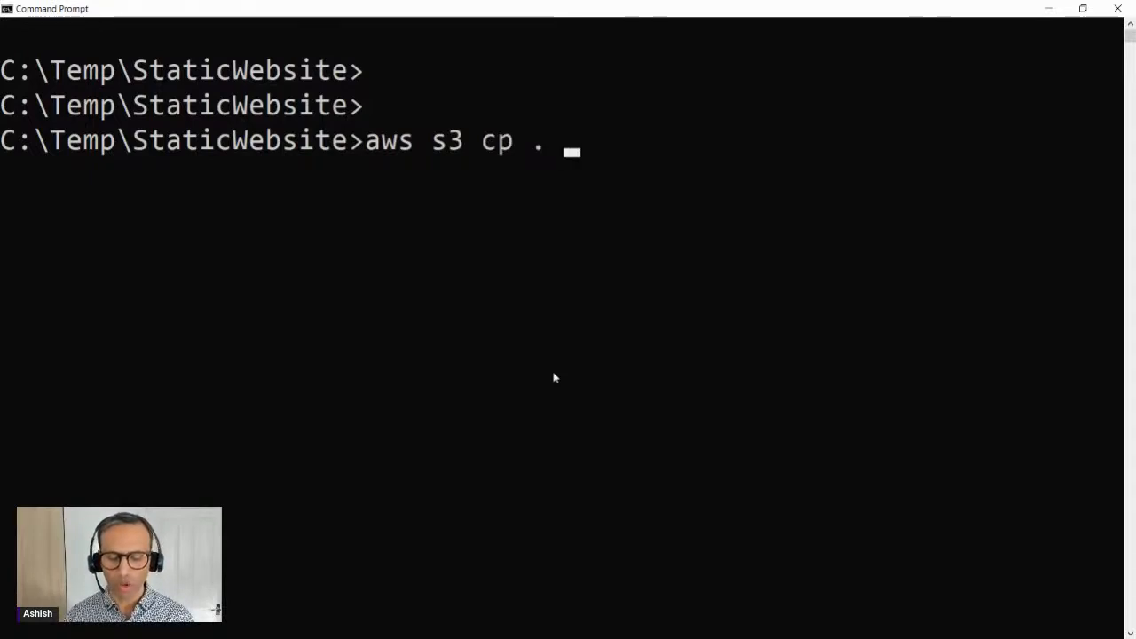
pyautogui.press('BackSpace')
pyautogui.press('BackSpace')
pyautogui.press('BackSpace')
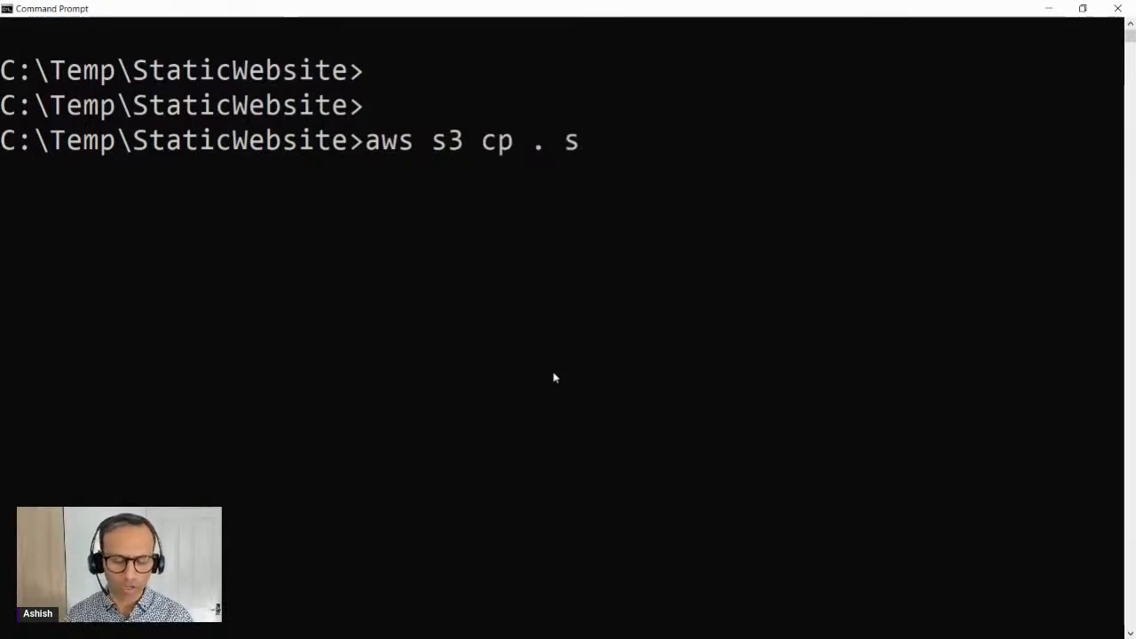
pyautogui.write('s3://')
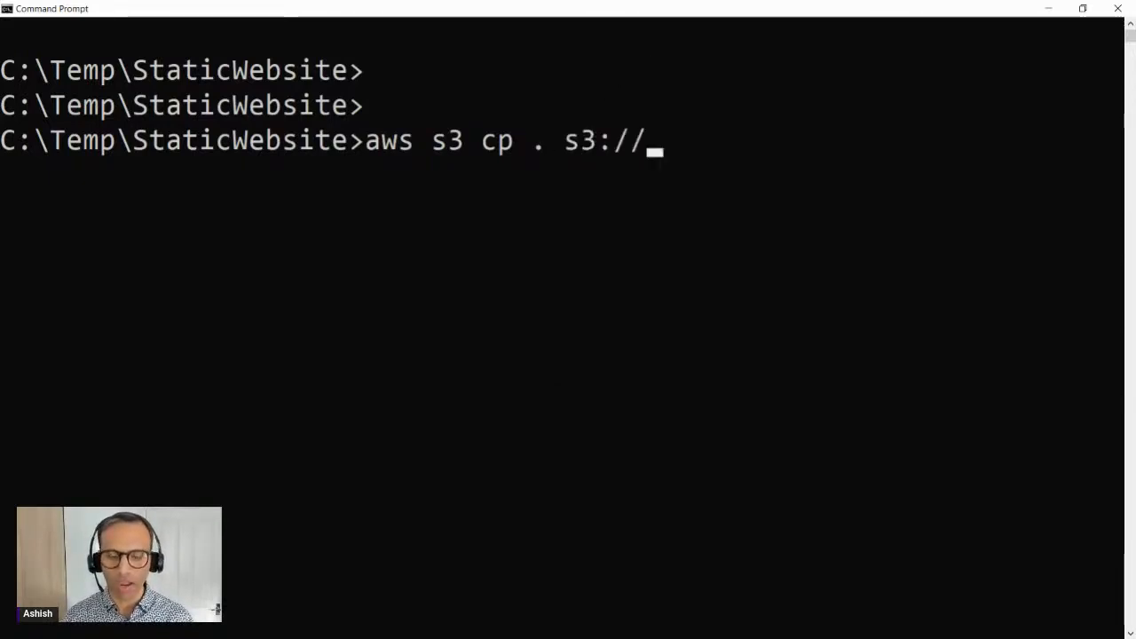
# Step: Check the bucket name in the S3 console and complete the copy command's destination as s3://cloudclubs23092023
pyautogui.click(1048, 8)
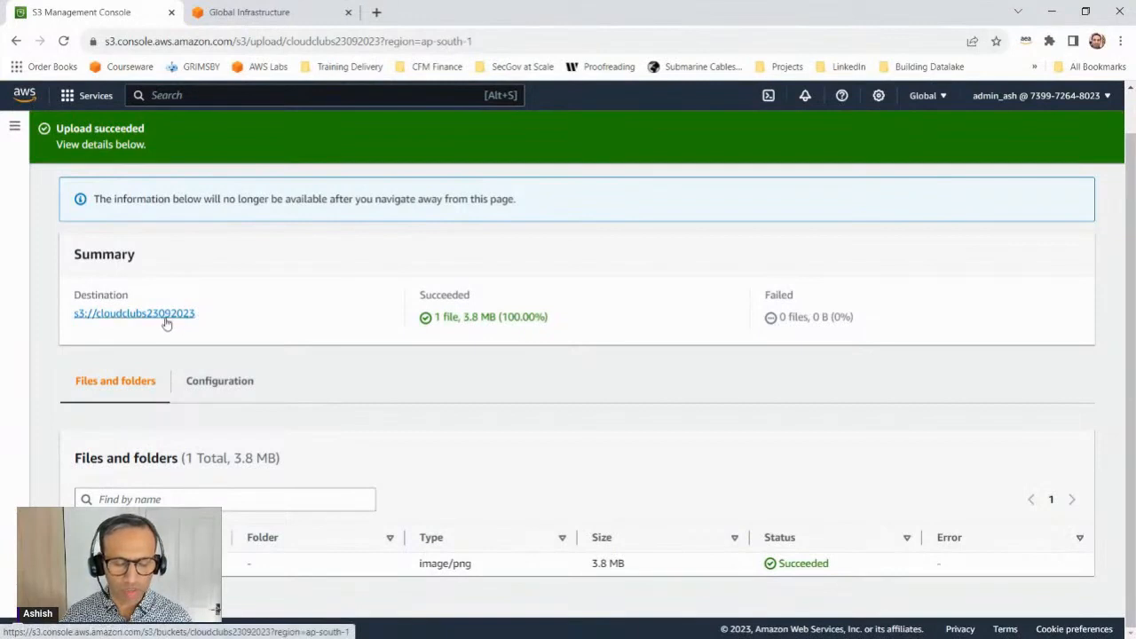
pyautogui.hotkey('alt', 'Tab')
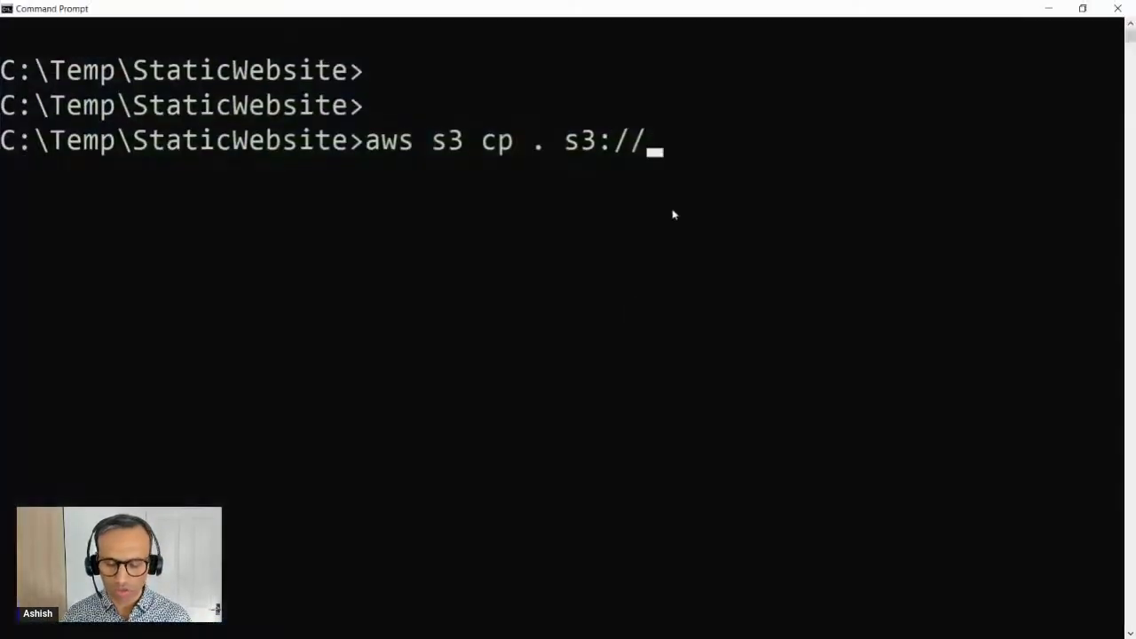
pyautogui.click(673, 214)
pyautogui.write('cloudl')
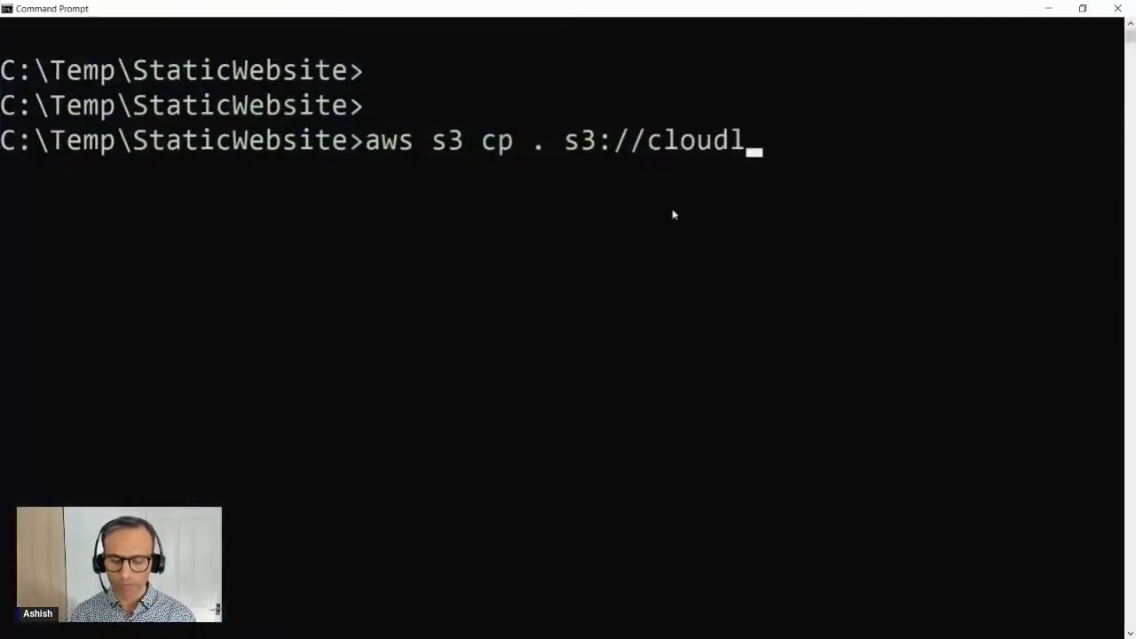
pyautogui.press('BackSpace')
pyautogui.write('clubs')
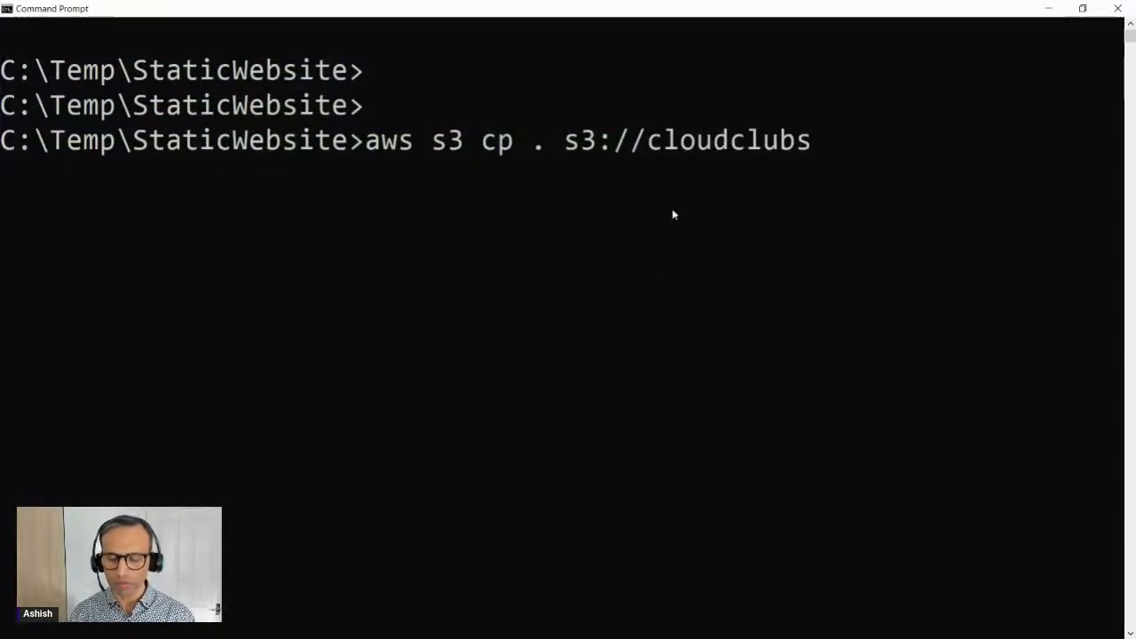
pyautogui.write('20')
pyautogui.press('BackSpace')
pyautogui.write('3-')
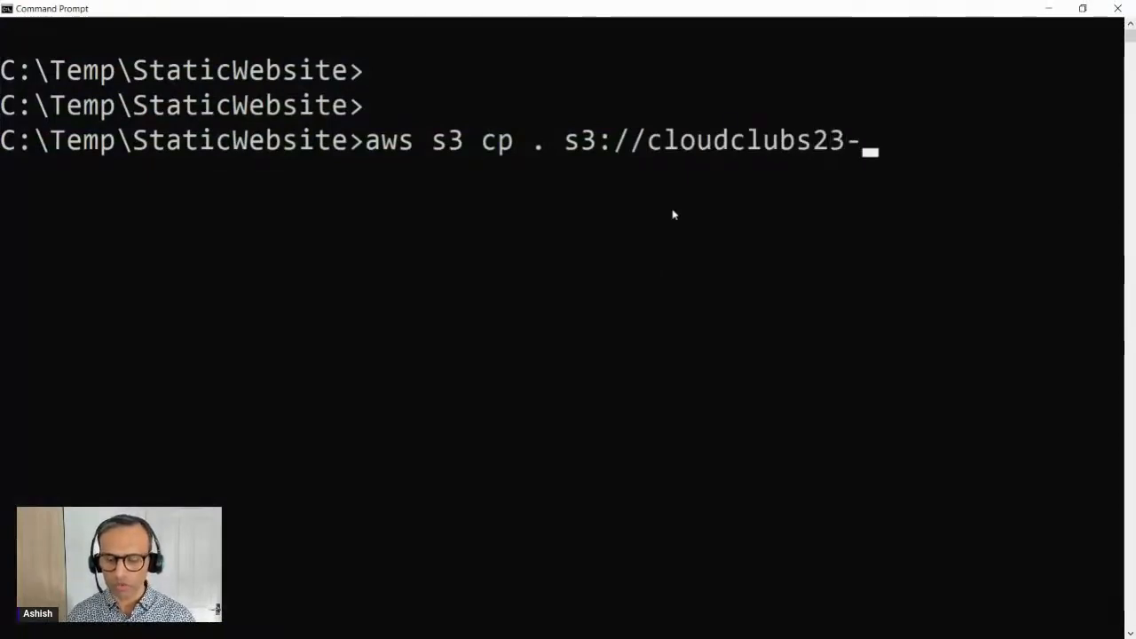
pyautogui.press('BackSpace')
pyautogui.write('093')
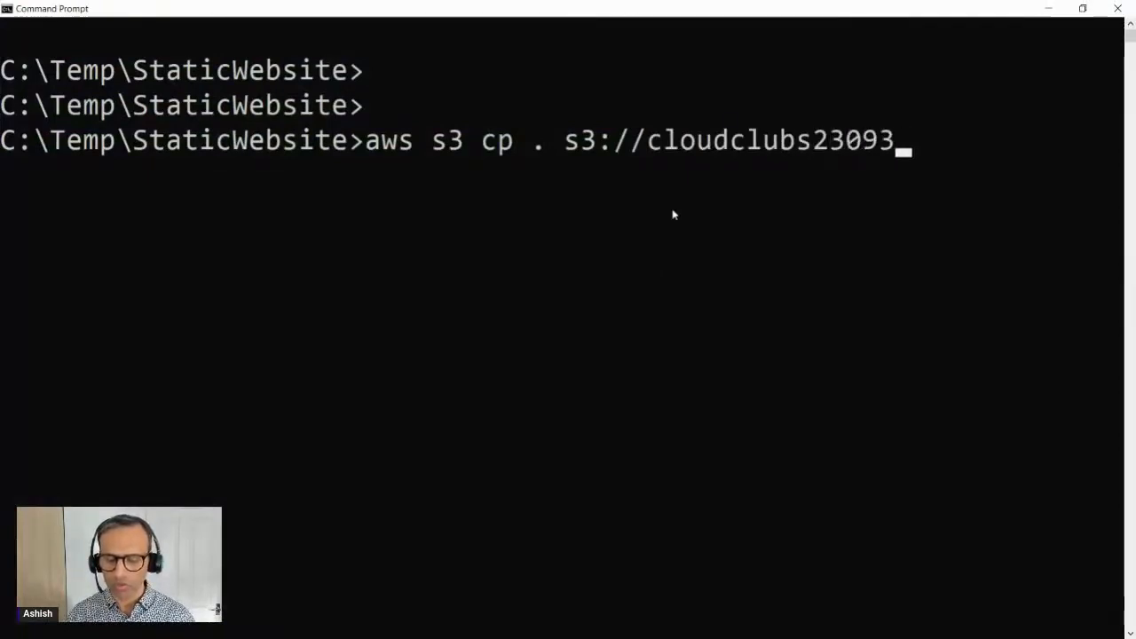
pyautogui.press('BackSpace')
pyautogui.write('2024')
pyautogui.press('BackSpace')
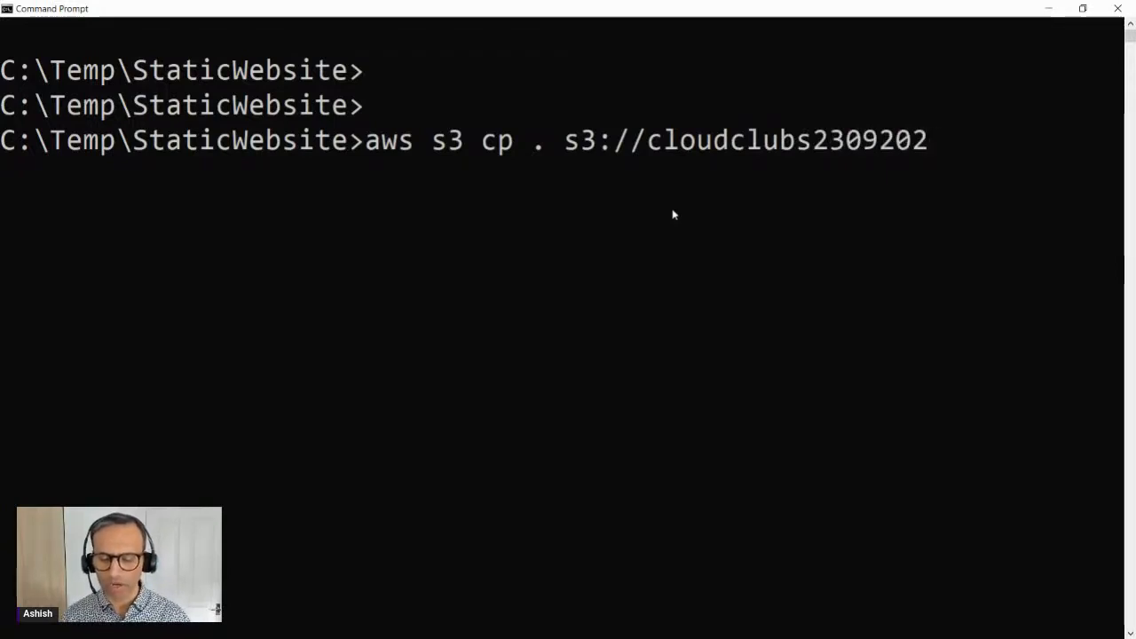
pyautogui.write('3 -')
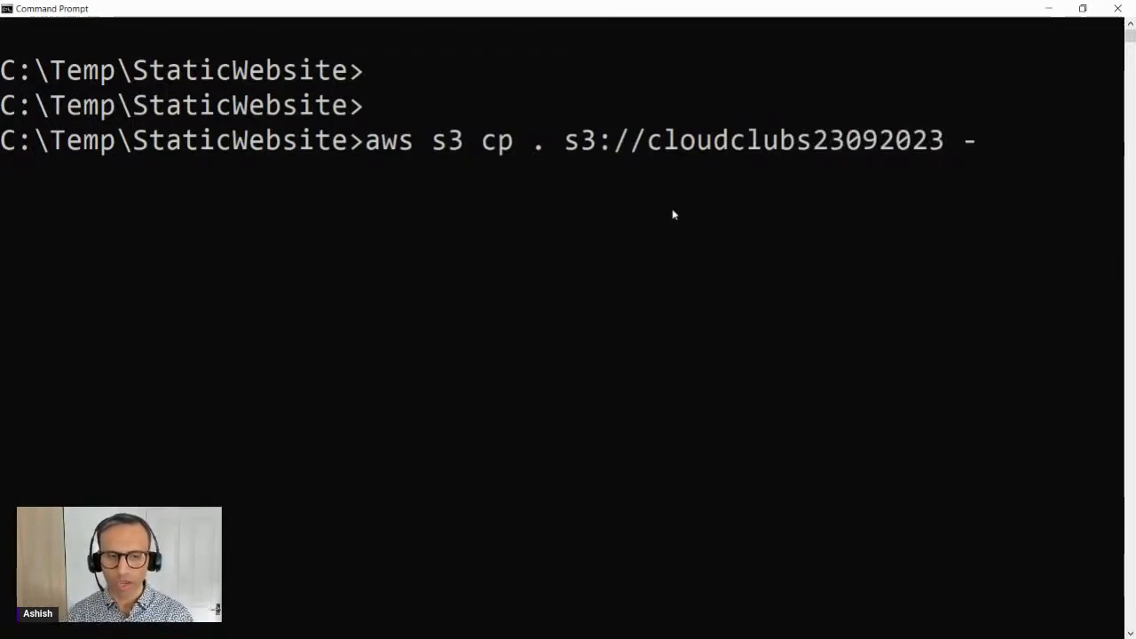
pyautogui.write('-rec')
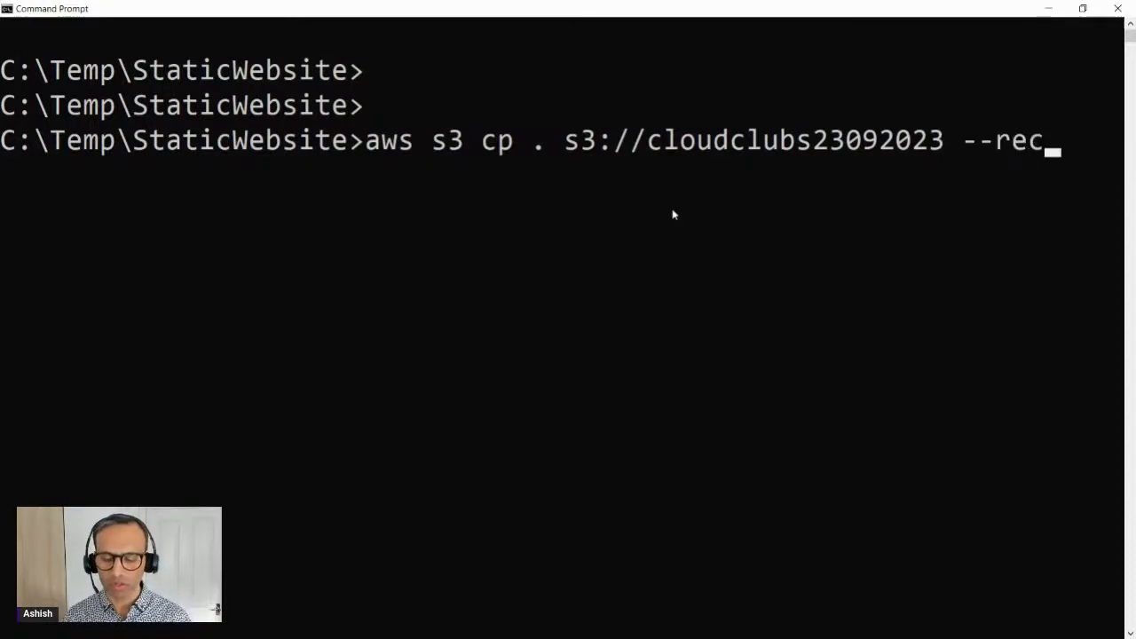
pyautogui.write('ru')
# Step: Add the --recursive option to the copy command and run it to upload the whole StaticWebsite folder
pyautogui.press('BackSpace')
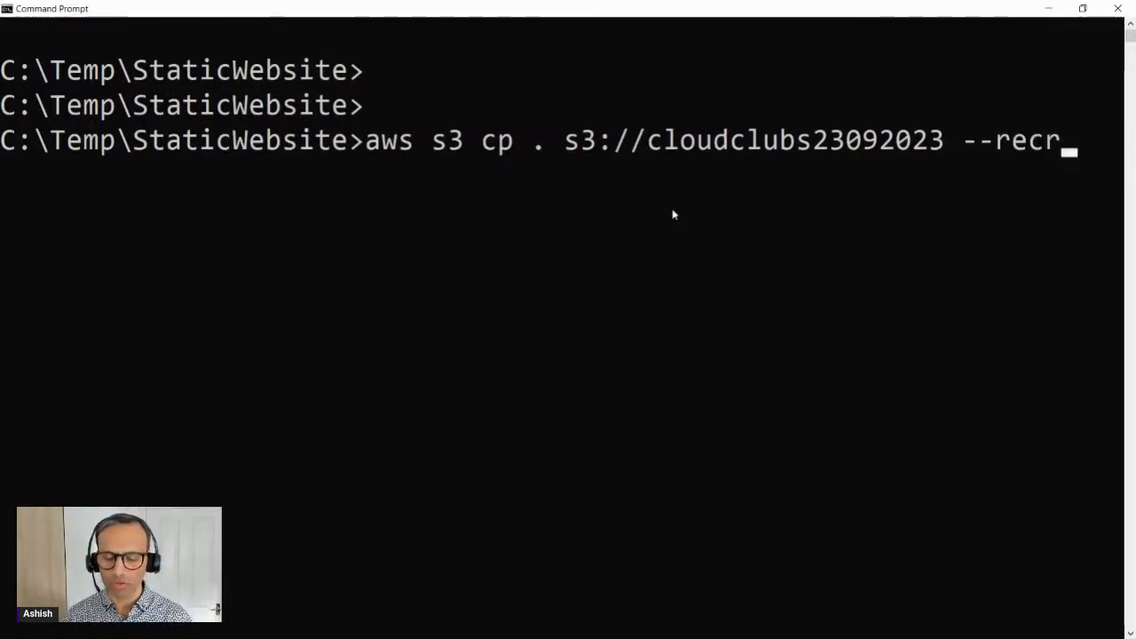
pyautogui.press('BackSpace')
pyautogui.write('uris')
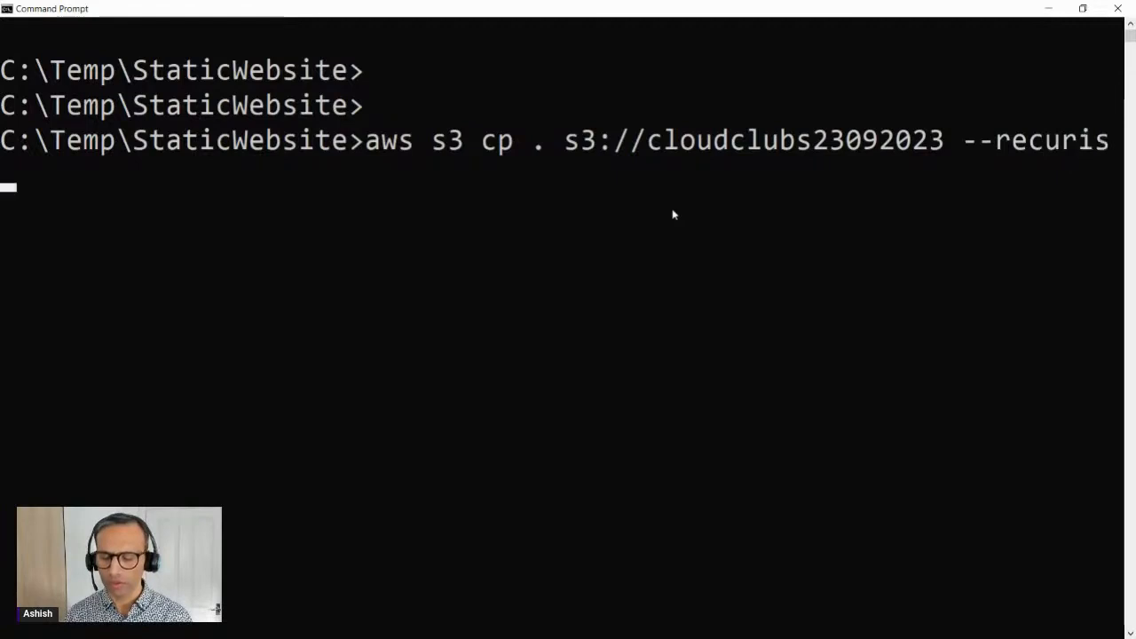
pyautogui.press('BackSpace')
pyautogui.write('ive')
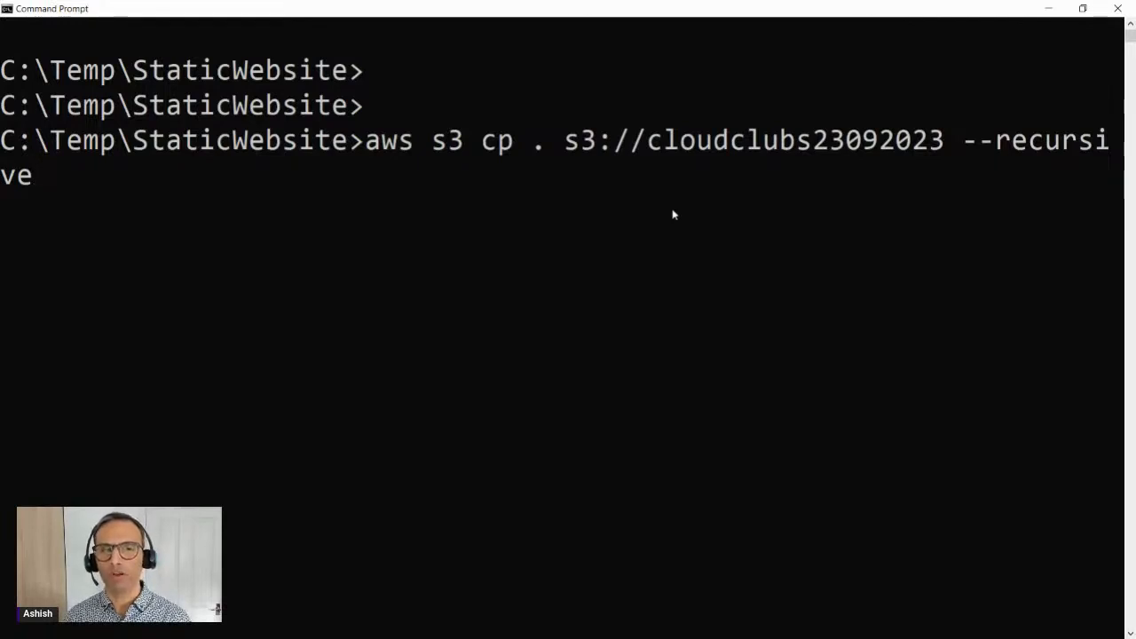
pyautogui.press('Return')
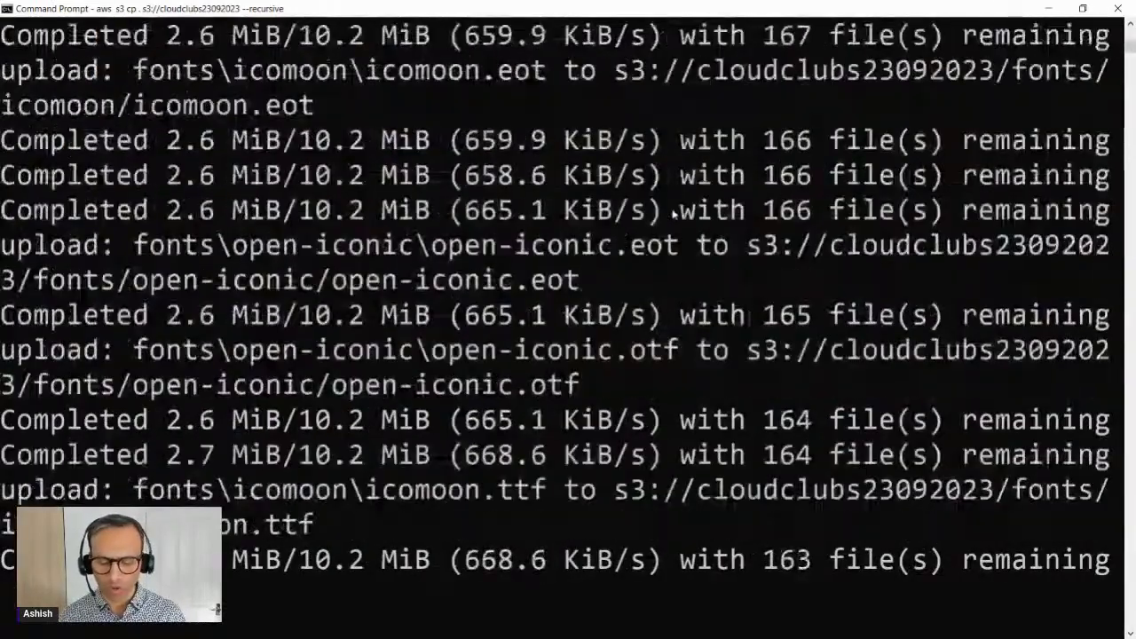
# Step: Examine the upload output, highlighting shop.html and the /bootstrap/ part of an uploaded object's path
pyautogui.scroll(-5, 563, 342)
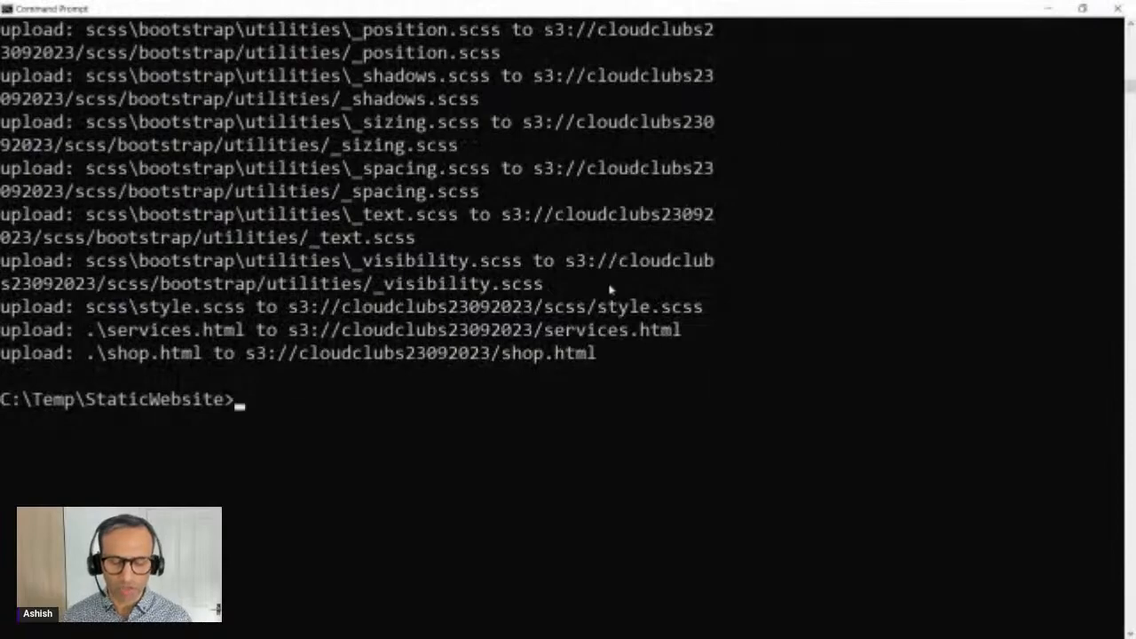
pyautogui.moveTo(246, 355); pyautogui.dragTo(607, 353)
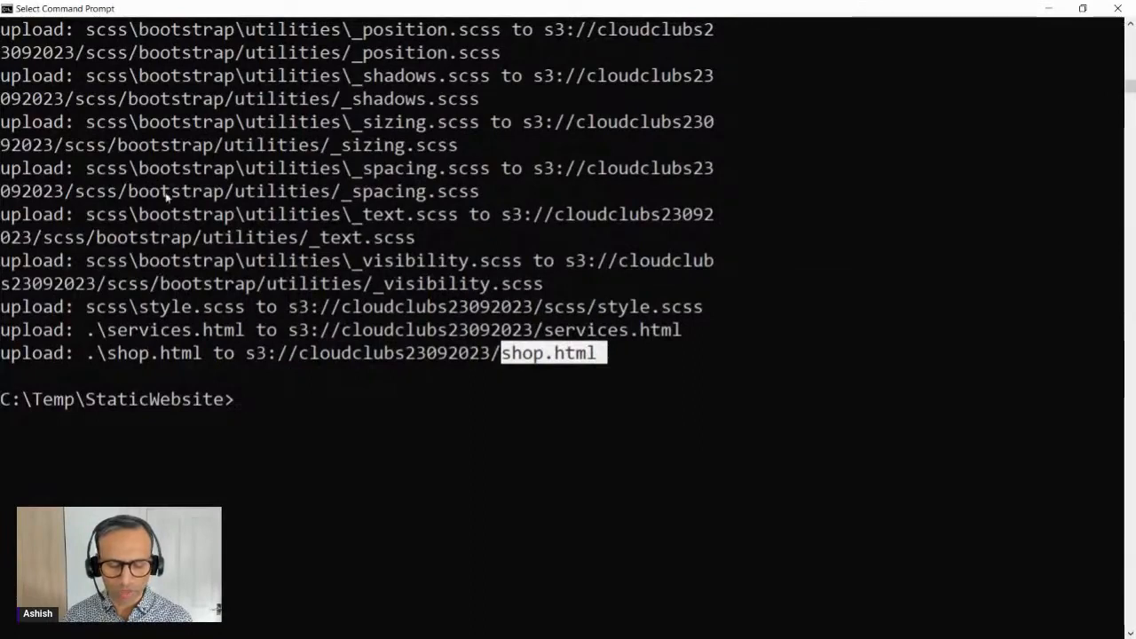
pyautogui.moveTo(121, 190); pyautogui.dragTo(234, 191)
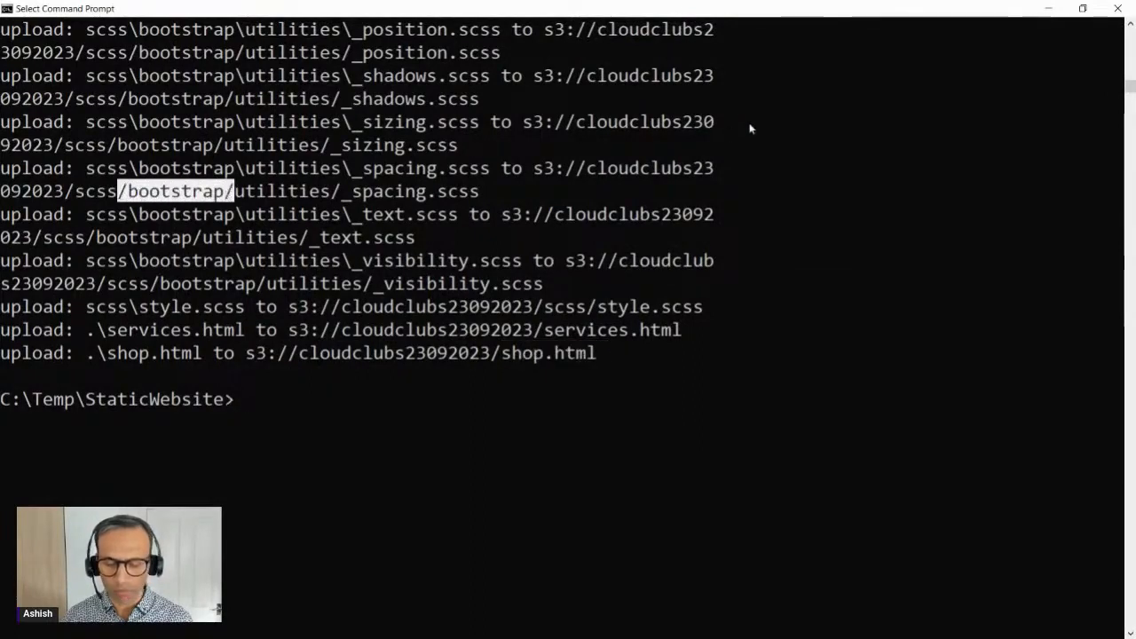
# Step: Switch to the S3 console in the browser and close the upload status page to return to the cloudclubs23092023 bucket
pyautogui.click(1048, 8)
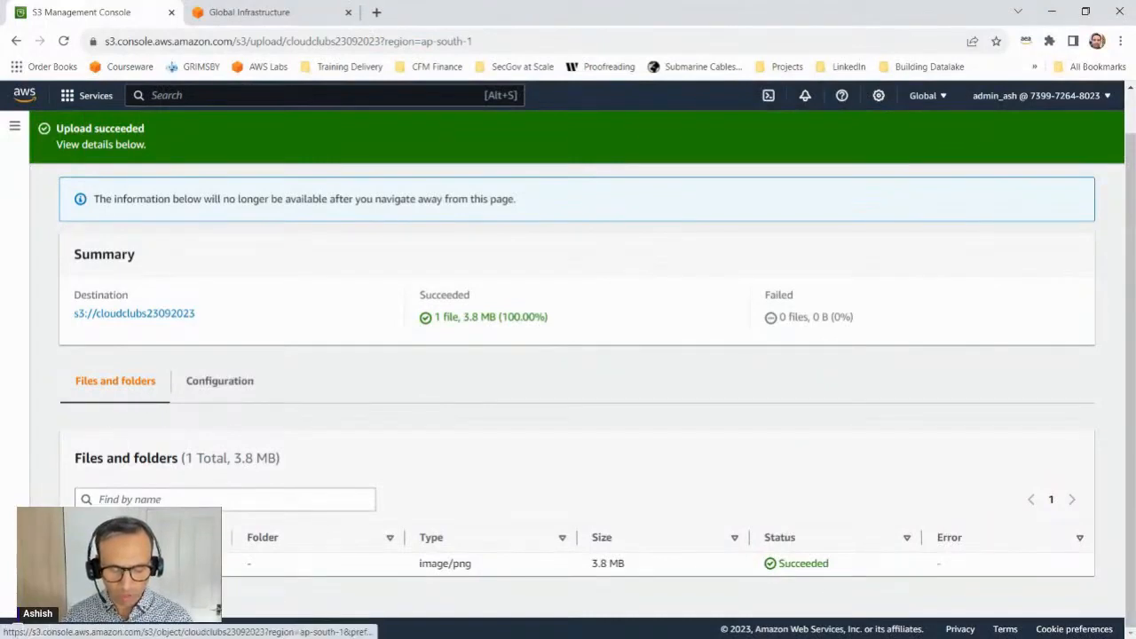
pyautogui.scroll(1, 333, 324)
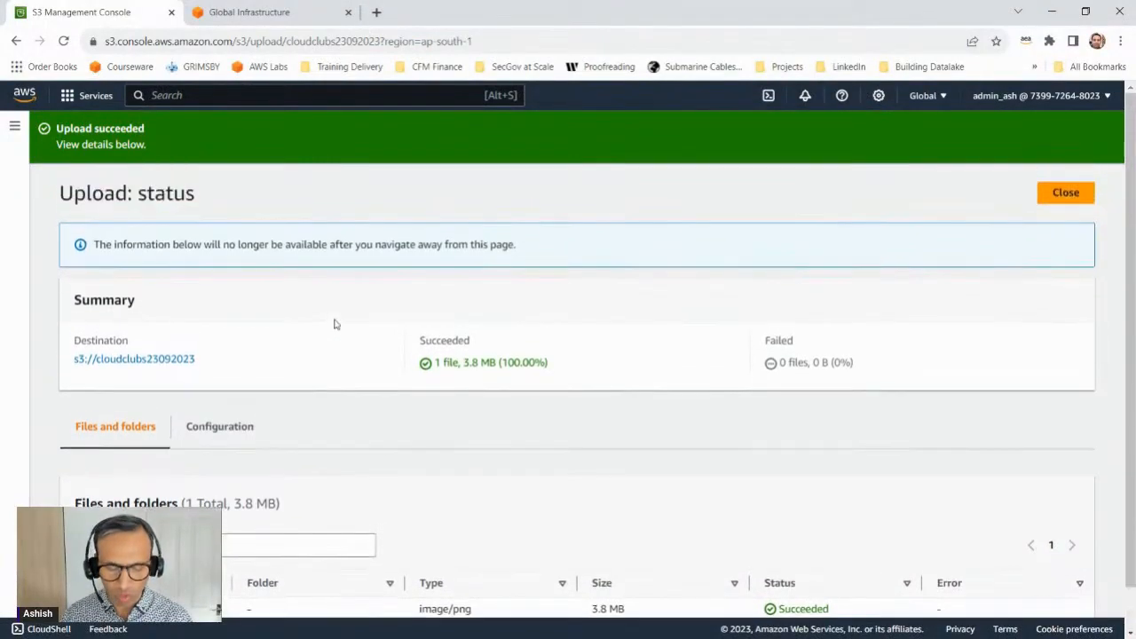
pyautogui.click(1076, 197)
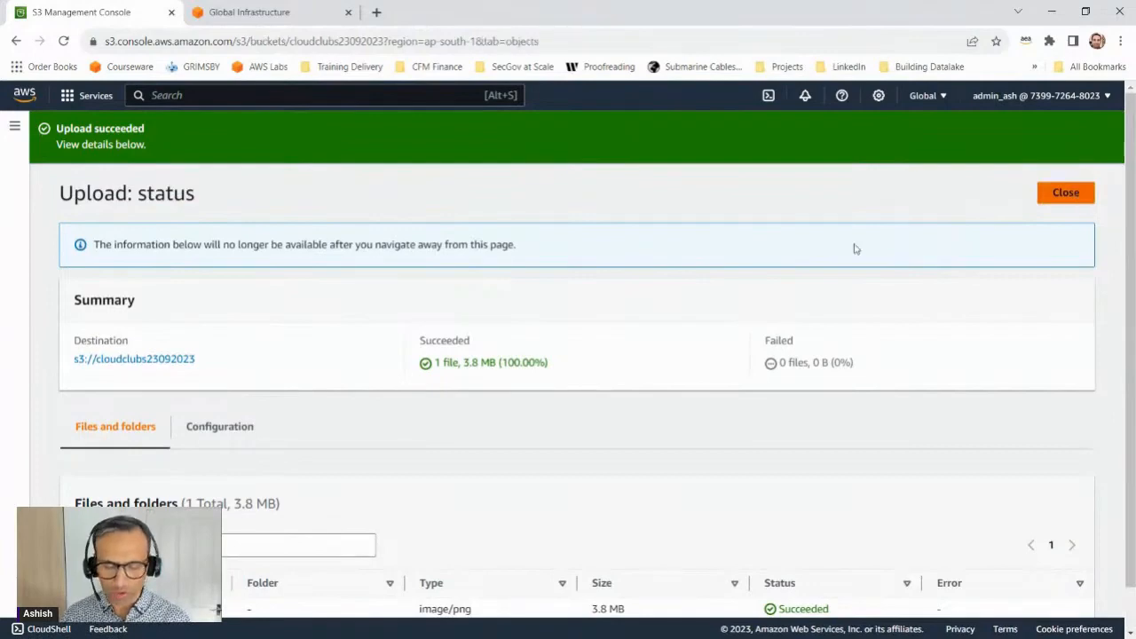
# Step: Annotate the bucket's object list with a handwritten "Single <5TB", underline the limit, add an arrow pointing to it, and clear the annotations
pyautogui.scroll(-5, 245, 296)
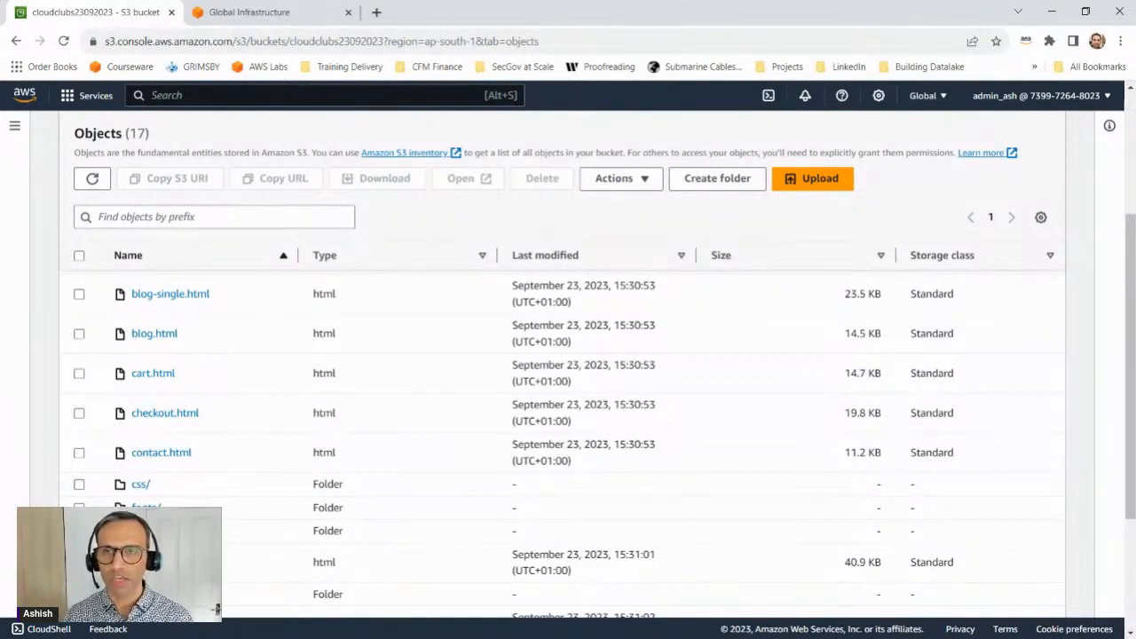
pyautogui.hotkey('alt', 'Tab')
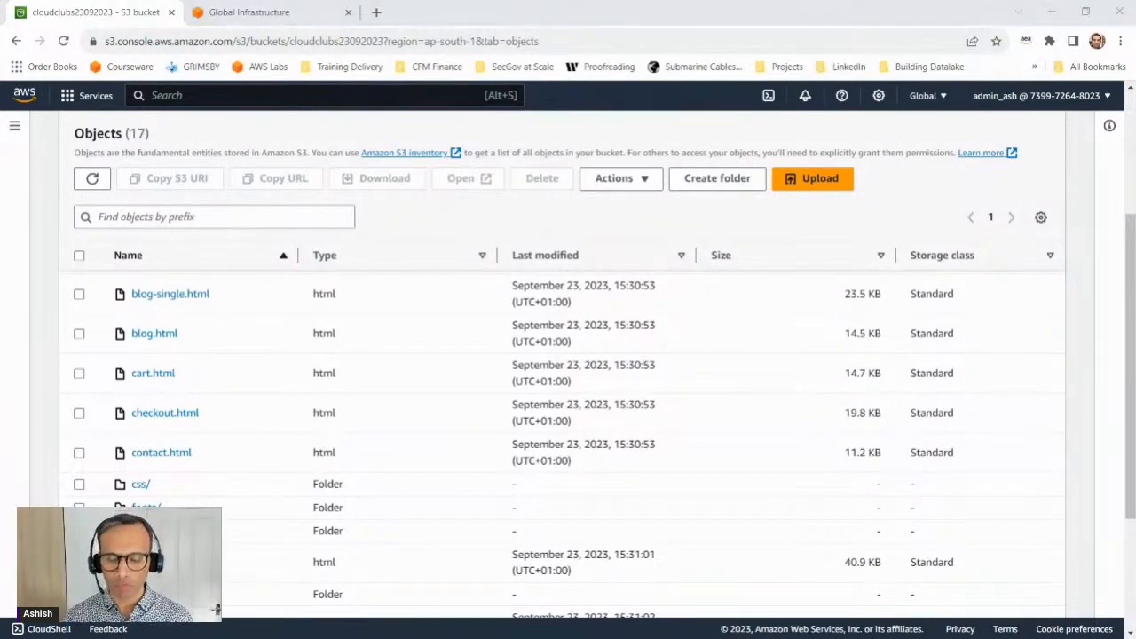
pyautogui.moveTo(715, 319)
pyautogui.mouseDown()
pyautogui.moveTo(702, 340)
pyautogui.moveTo(726, 339)
pyautogui.moveTo(704, 342)
pyautogui.moveTo(740, 326)
pyautogui.moveTo(766, 330)
pyautogui.mouseUp()
pyautogui.moveTo(734, 371)
pyautogui.mouseDown()
pyautogui.moveTo(717, 388)
pyautogui.moveTo(737, 399)
pyautogui.moveTo(755, 387)
pyautogui.moveTo(742, 394)
pyautogui.mouseUp()
pyautogui.moveTo(765, 374); pyautogui.dragTo(780, 373)
pyautogui.moveTo(774, 374)
pyautogui.mouseDown()
pyautogui.moveTo(775, 390)
pyautogui.moveTo(796, 382)
pyautogui.moveTo(784, 392)
pyautogui.mouseUp()
pyautogui.moveTo(715, 414); pyautogui.dragTo(805, 404)
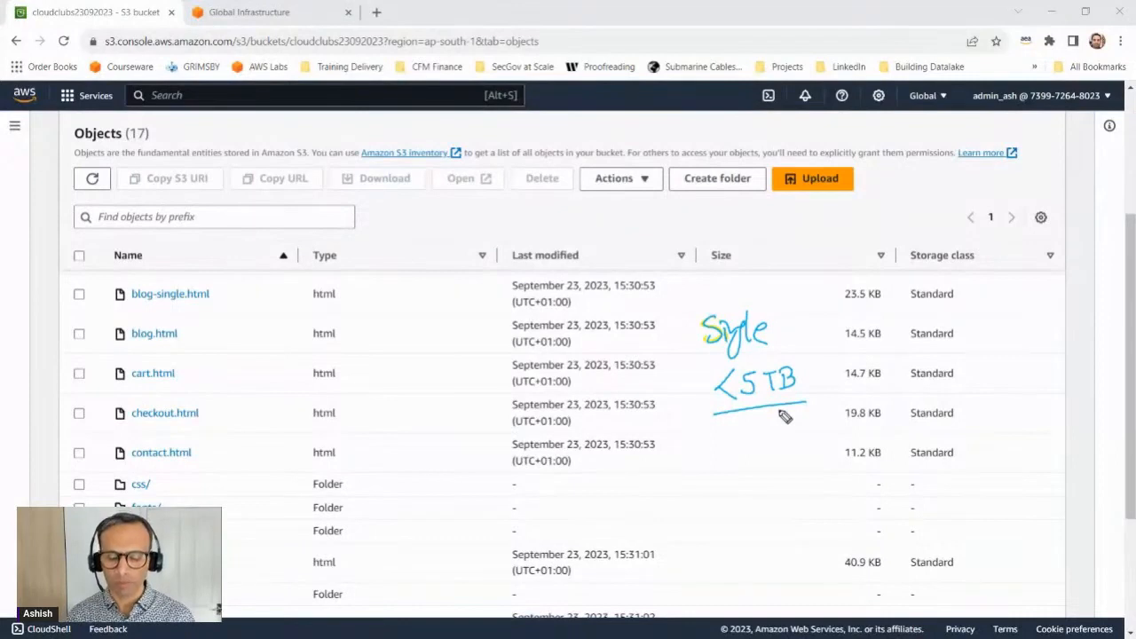
pyautogui.moveTo(705, 457); pyautogui.dragTo(700, 375)
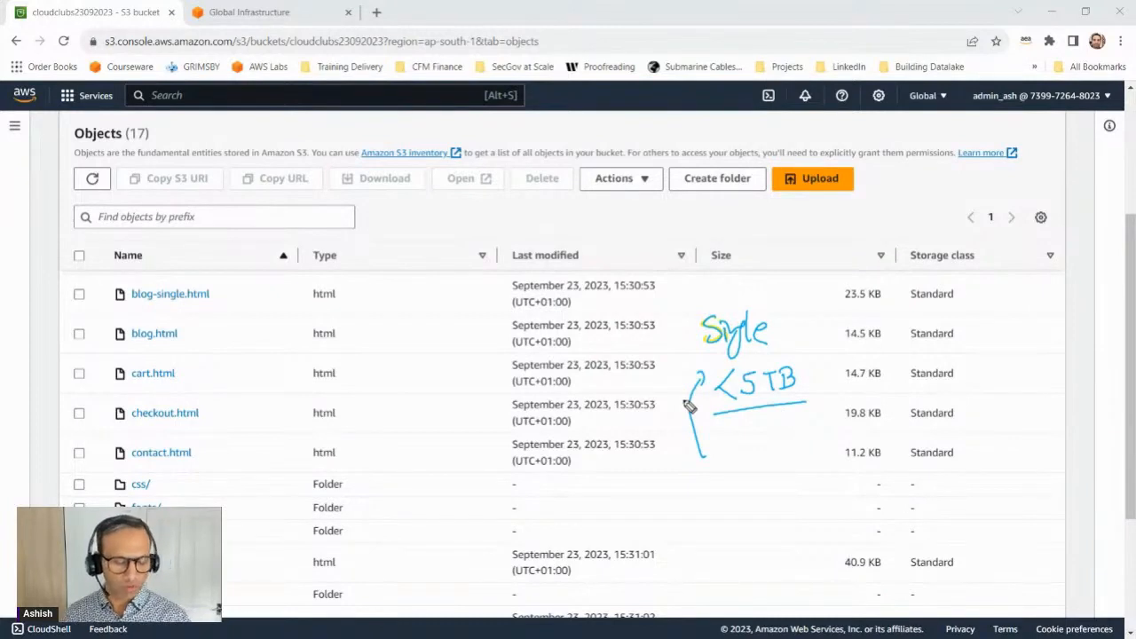
pyautogui.press('Escape')
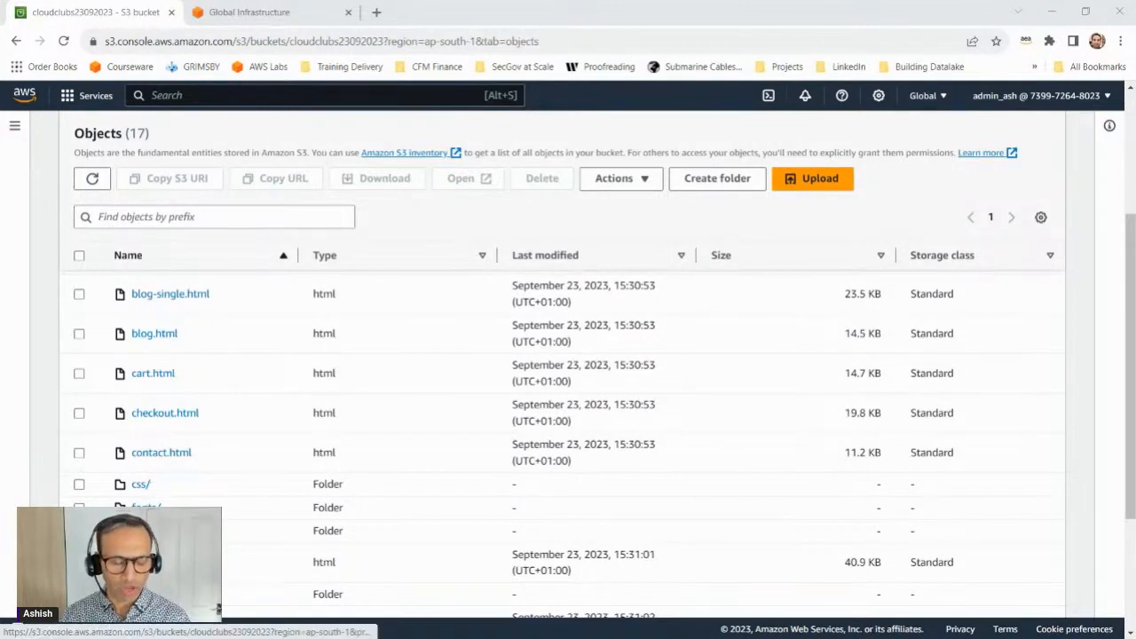
# Step: Switch from the browser to the blank black drawing board, write the underlined heading "Static website" and draw a tall rectangle below it
pyautogui.scroll(-1, 218, 609)
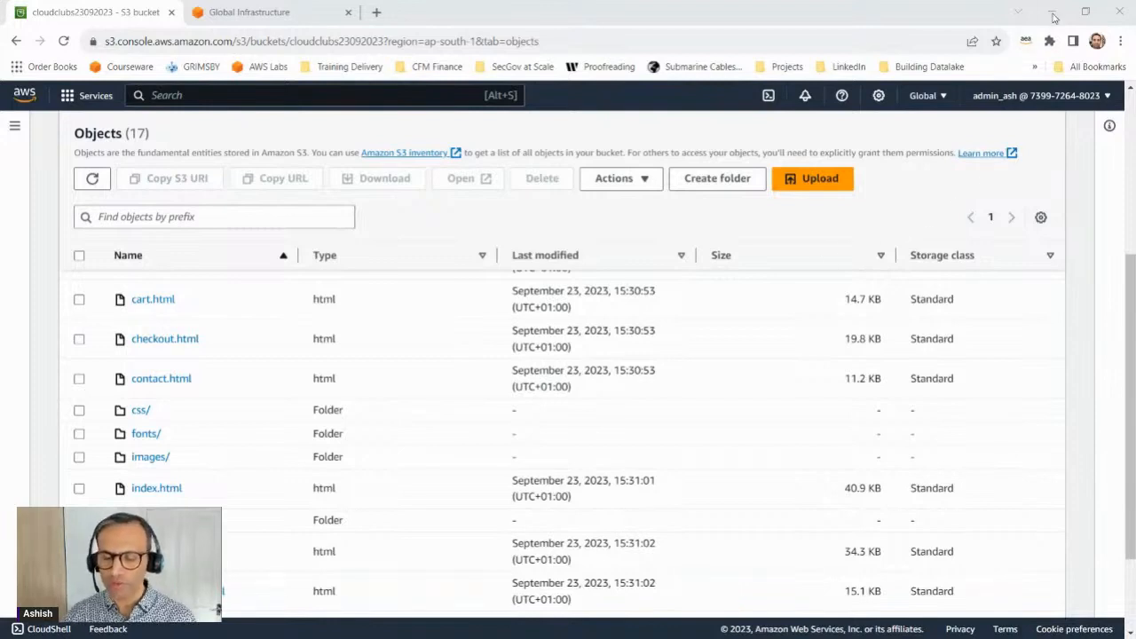
pyautogui.click(1053, 14)
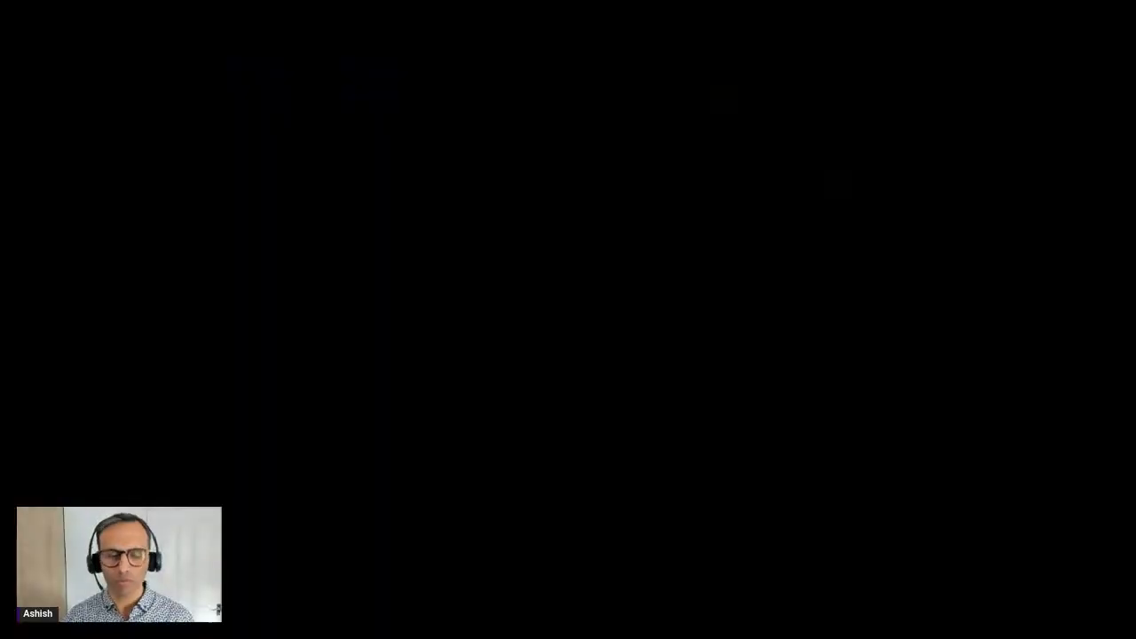
pyautogui.moveTo(693, 147)
pyautogui.mouseDown()
pyautogui.moveTo(679, 172)
pyautogui.moveTo(686, 157)
pyautogui.moveTo(739, 168)
pyautogui.moveTo(760, 154)
pyautogui.moveTo(873, 155)
pyautogui.moveTo(909, 142)
pyautogui.mouseUp()
pyautogui.moveTo(680, 188); pyautogui.dragTo(917, 176)
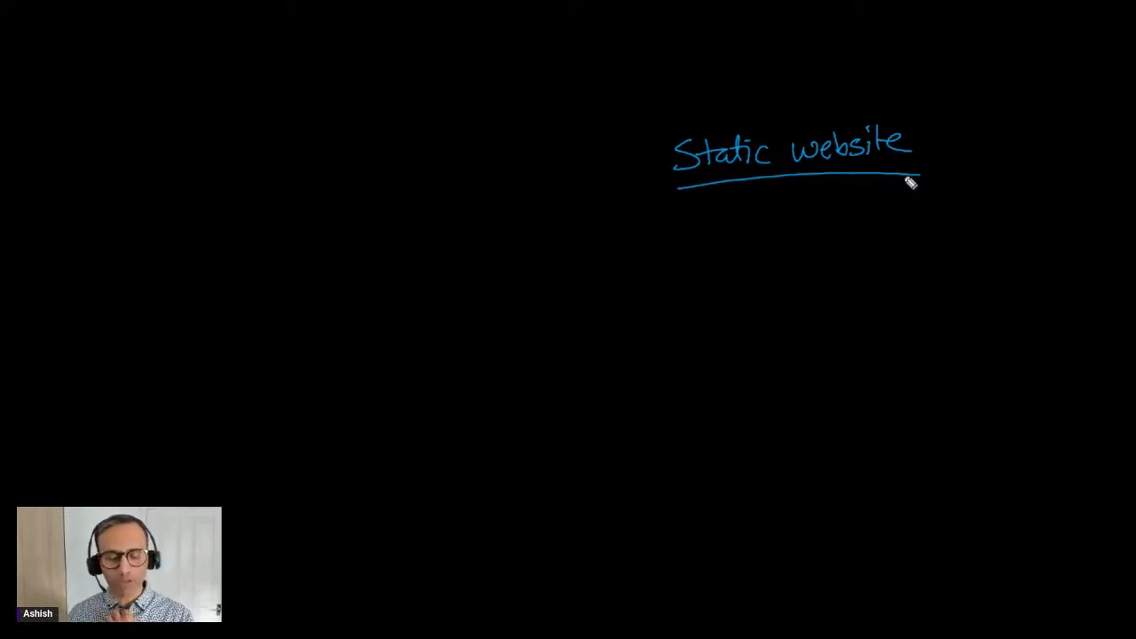
pyautogui.moveTo(687, 264); pyautogui.dragTo(813, 462)
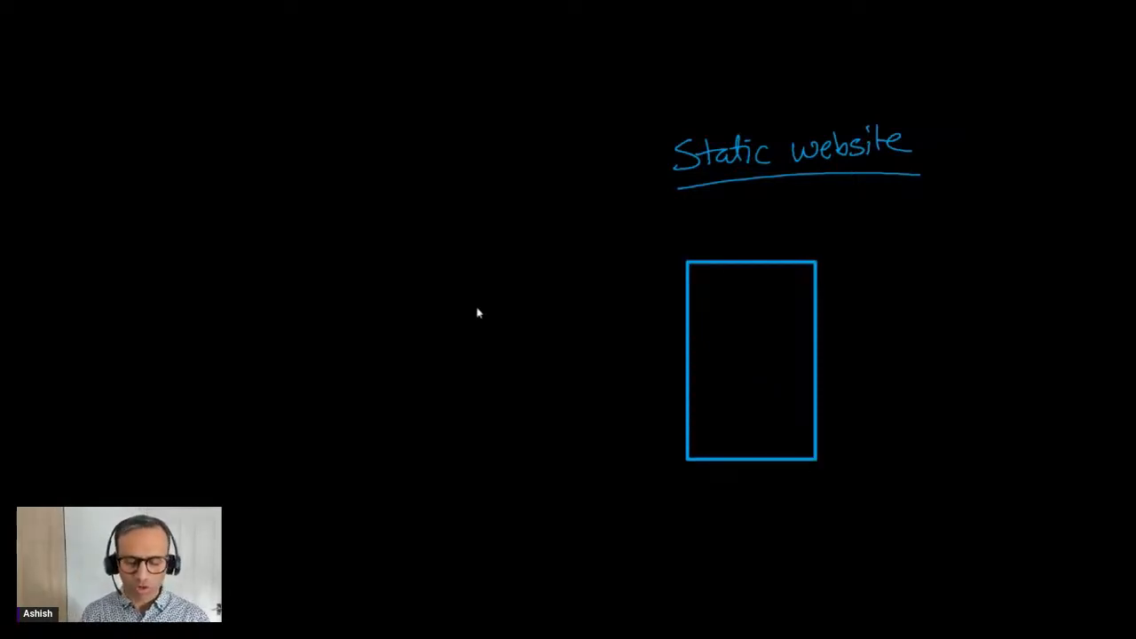
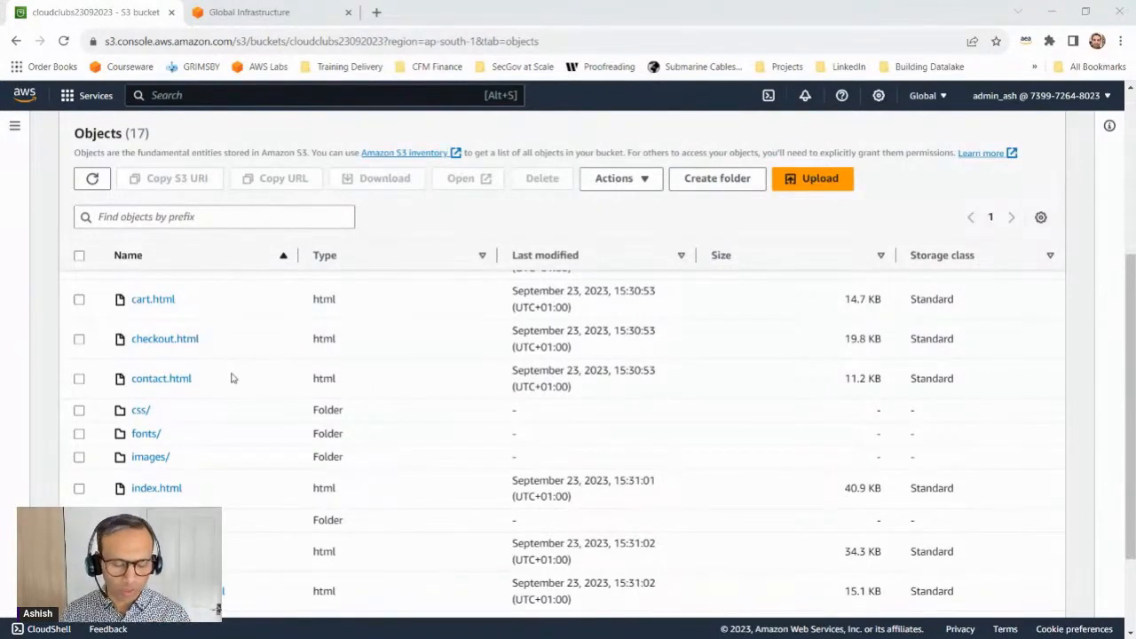
# Step: Edit the static website hosting property of bucket cloudclubs23092023 and set it to Enable
pyautogui.scroll(-3, 208, 399)
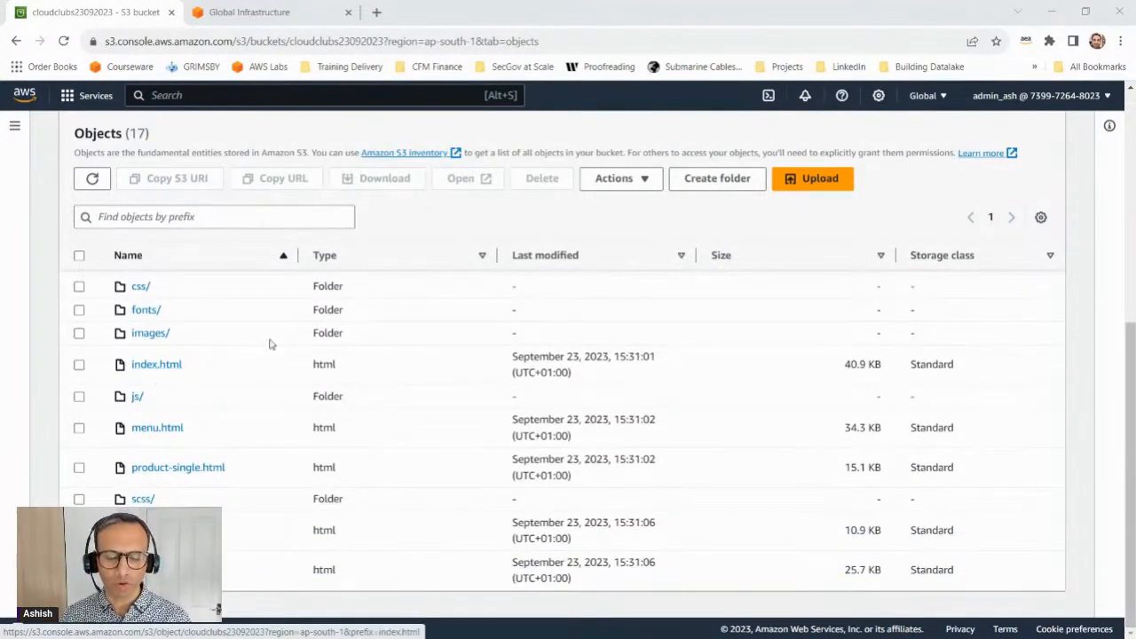
pyautogui.scroll(5, 272, 343)
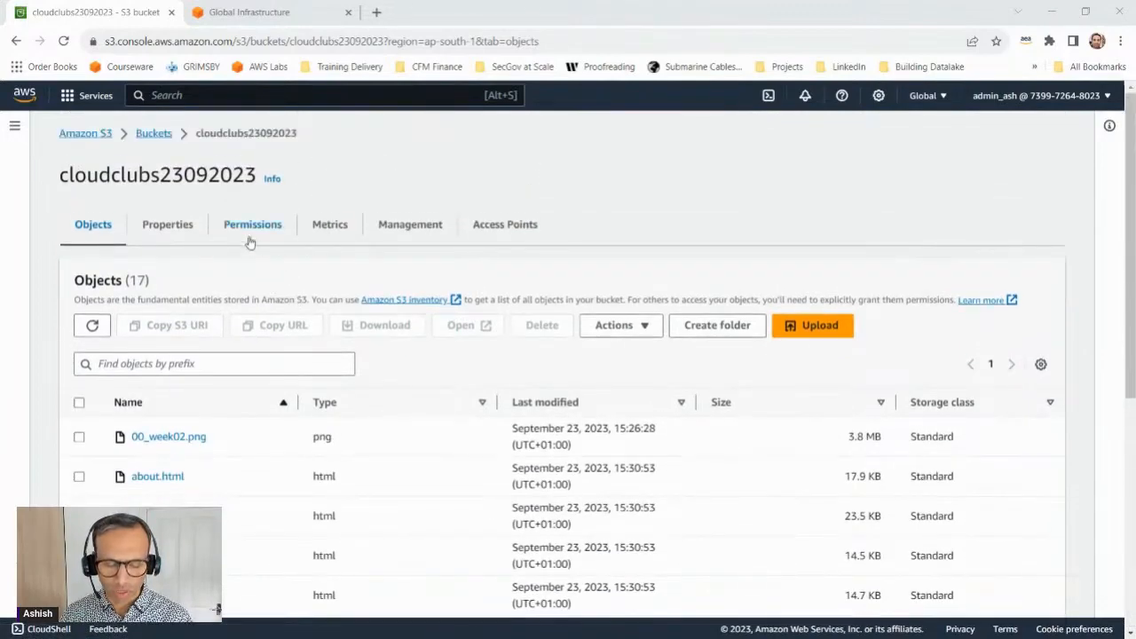
pyautogui.click(178, 227)
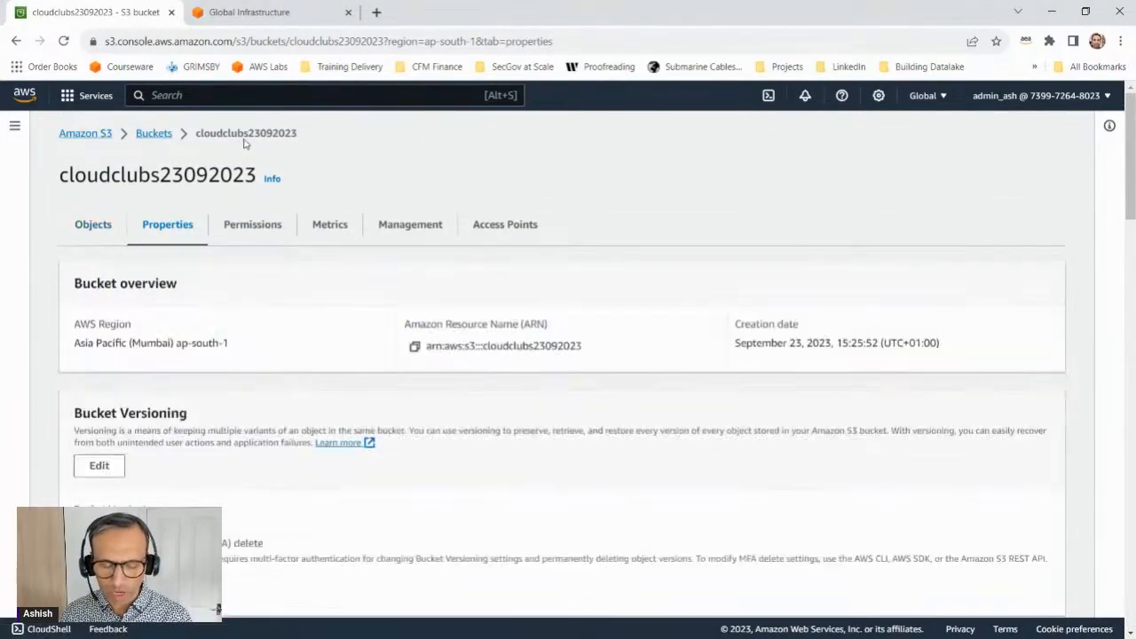
pyautogui.scroll(-15, 209, 368)
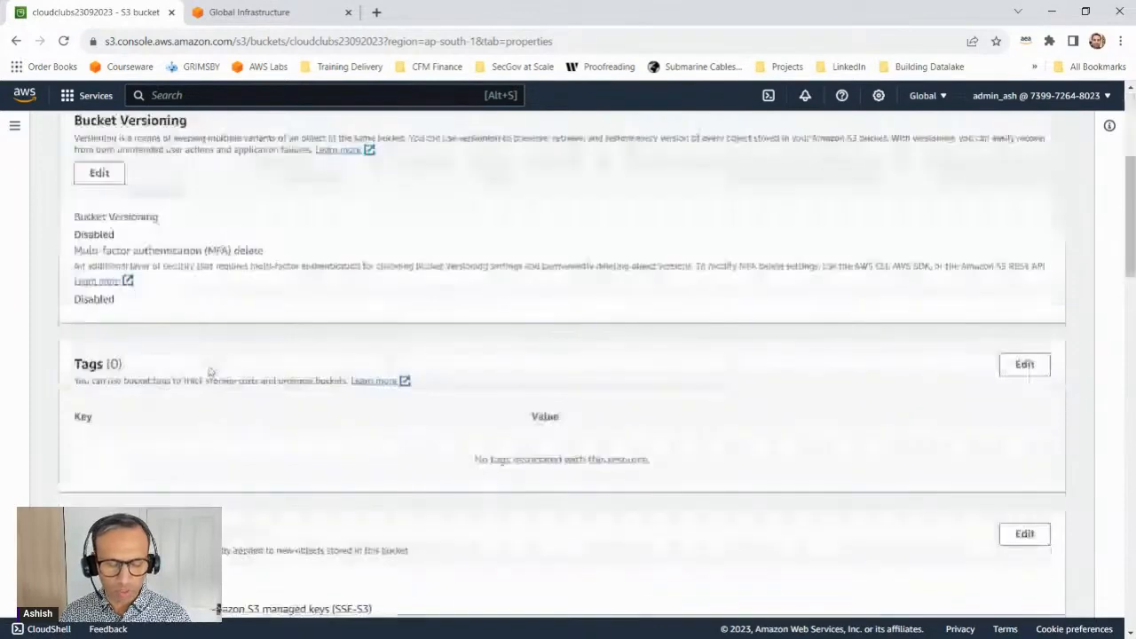
pyautogui.scroll(-3, 198, 405)
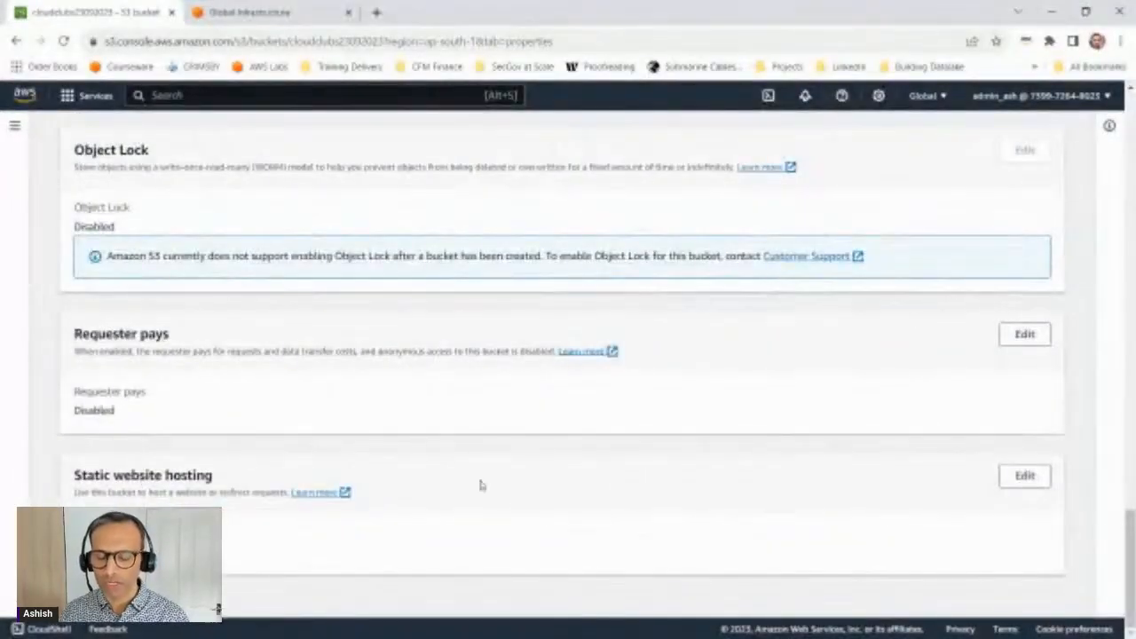
pyautogui.click(1025, 476)
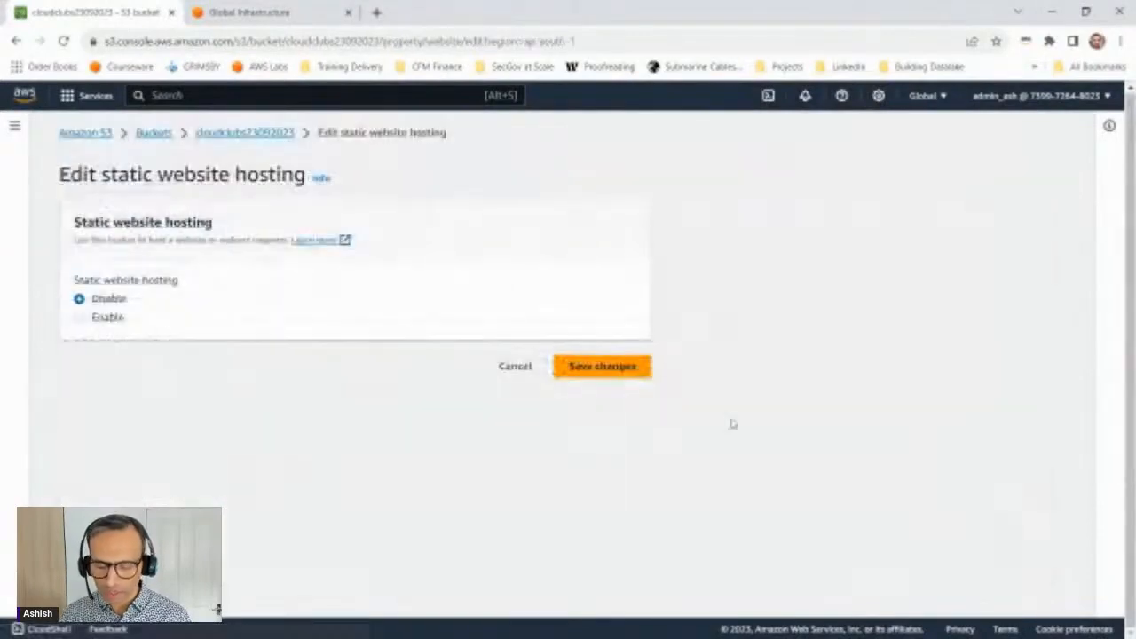
pyautogui.click(119, 318)
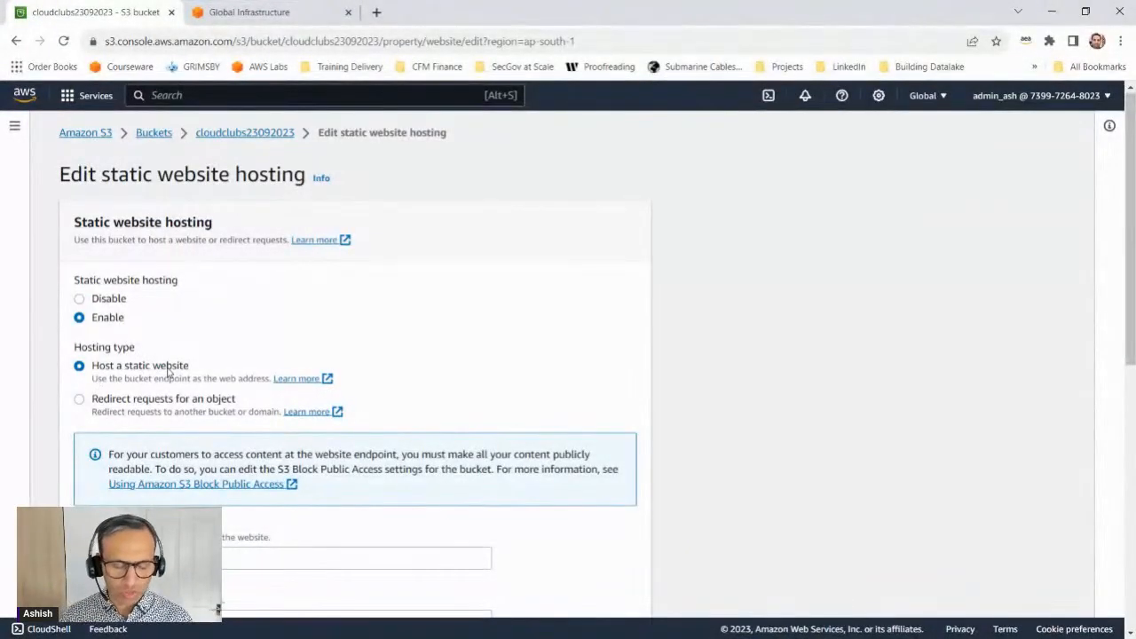
# Step: Set the index document to index.html and the error document to error.html, and save the static website hosting changes
pyautogui.scroll(-3, 165, 376)
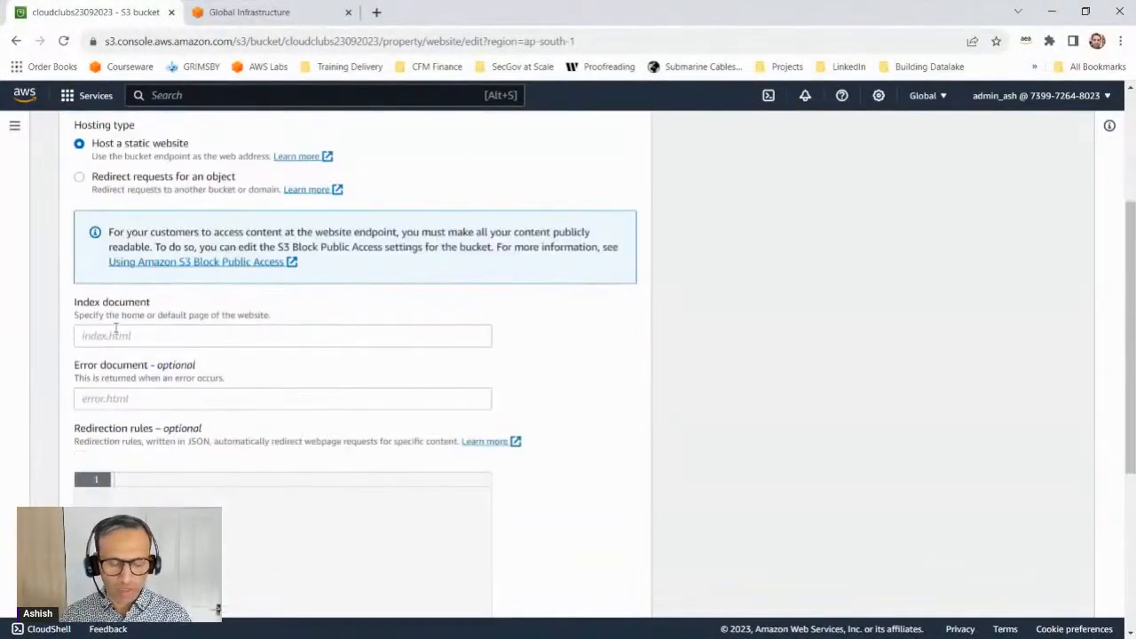
pyautogui.click(118, 334)
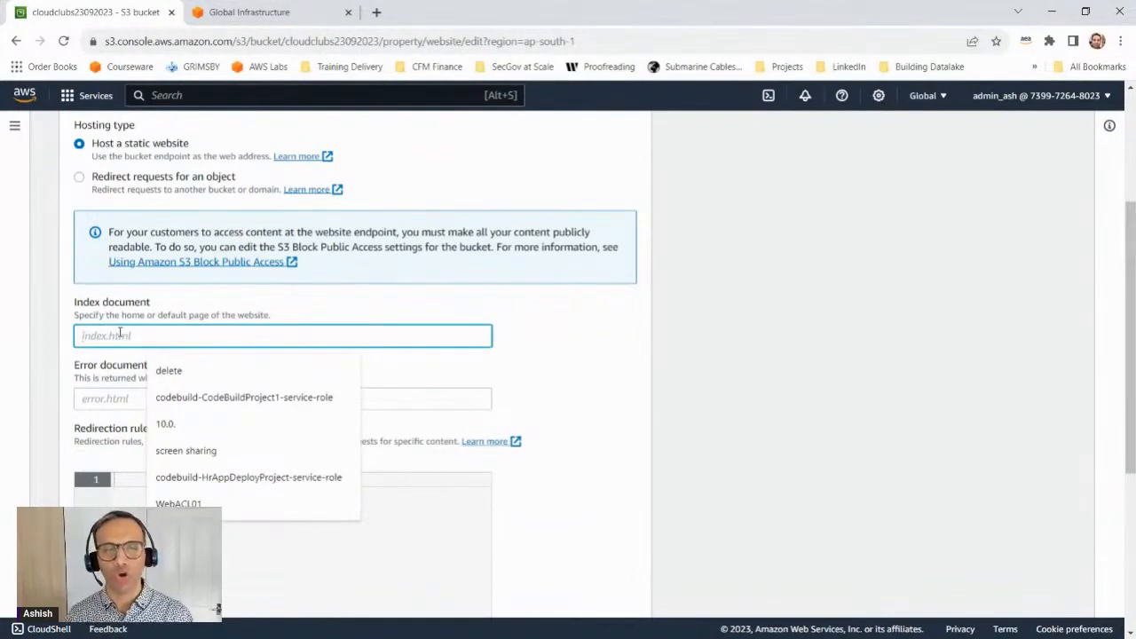
pyautogui.write('index.html')
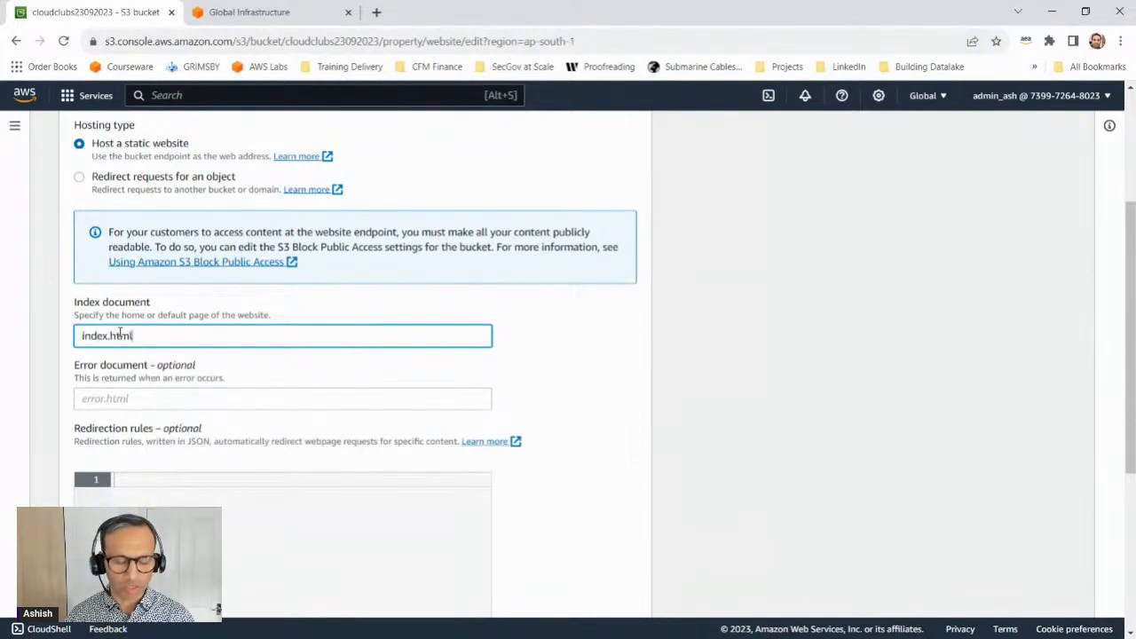
pyautogui.press('Tab')
pyautogui.write('er')
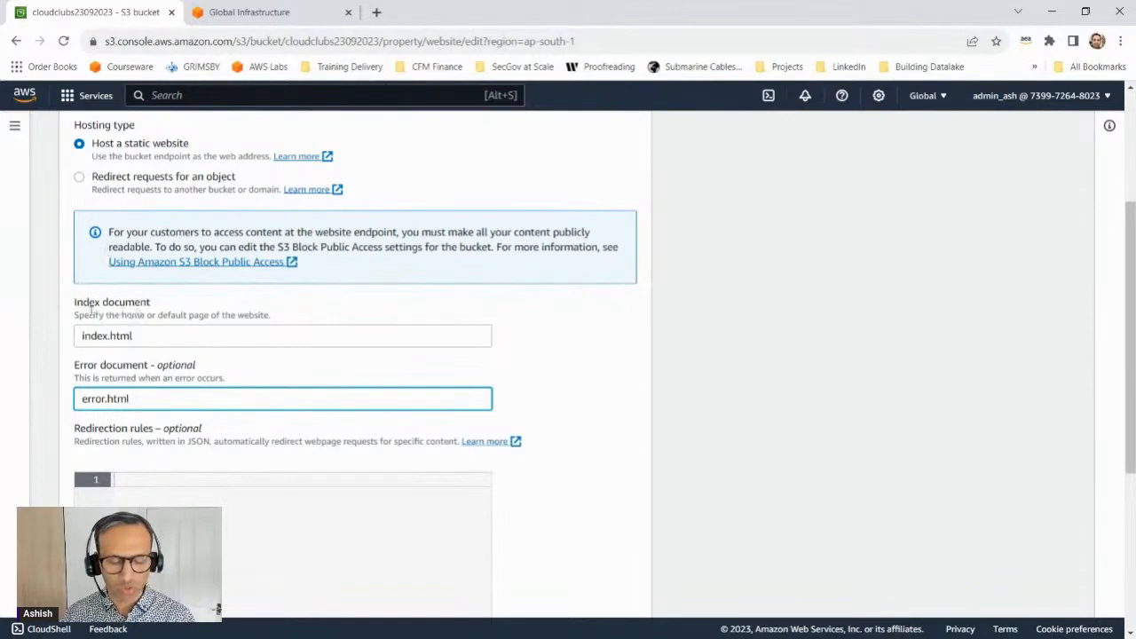
pyautogui.scroll(-4, 292, 361)
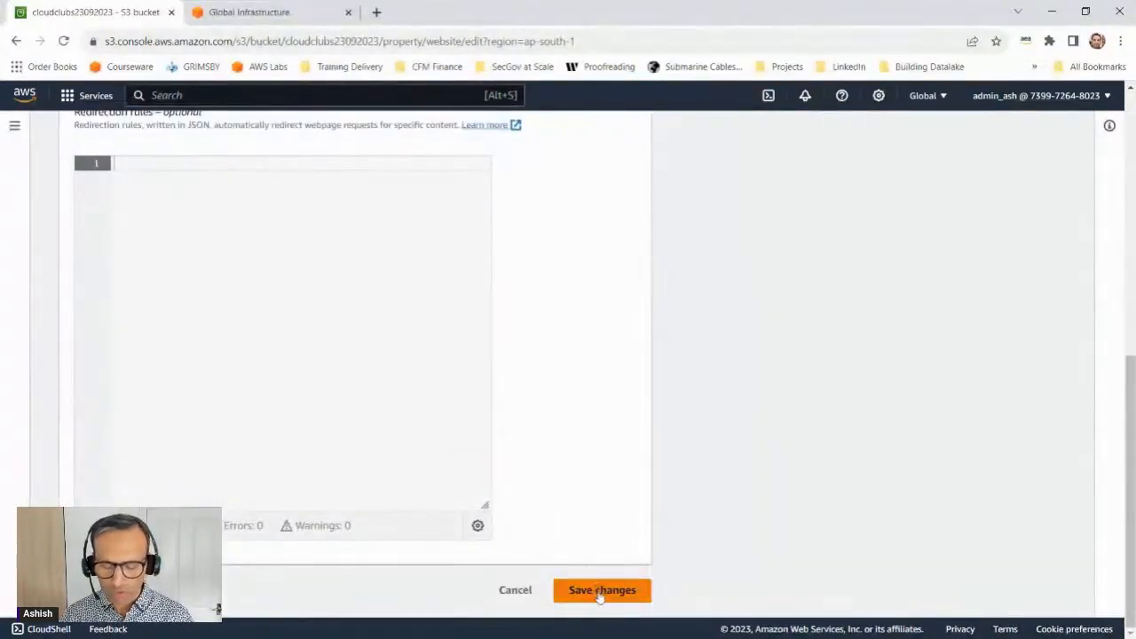
pyautogui.click(600, 591)
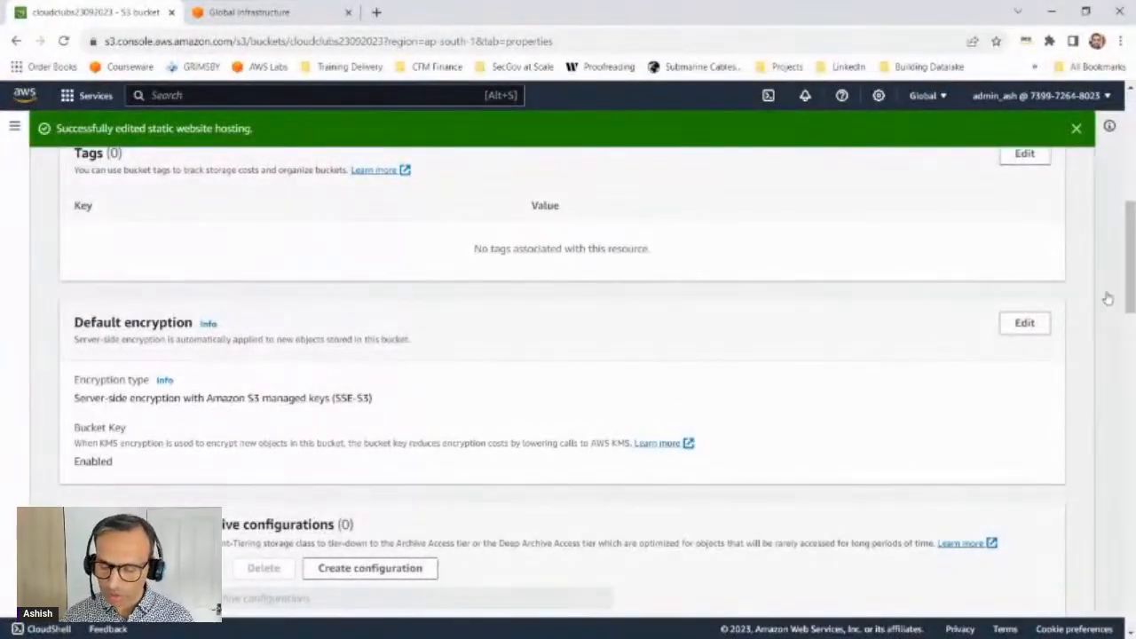
# Step: Copy the bucket website endpoint, load it in a new browser tab, and highlight the bucket name in its address
pyautogui.moveTo(1133, 311); pyautogui.dragTo(1133, 628)
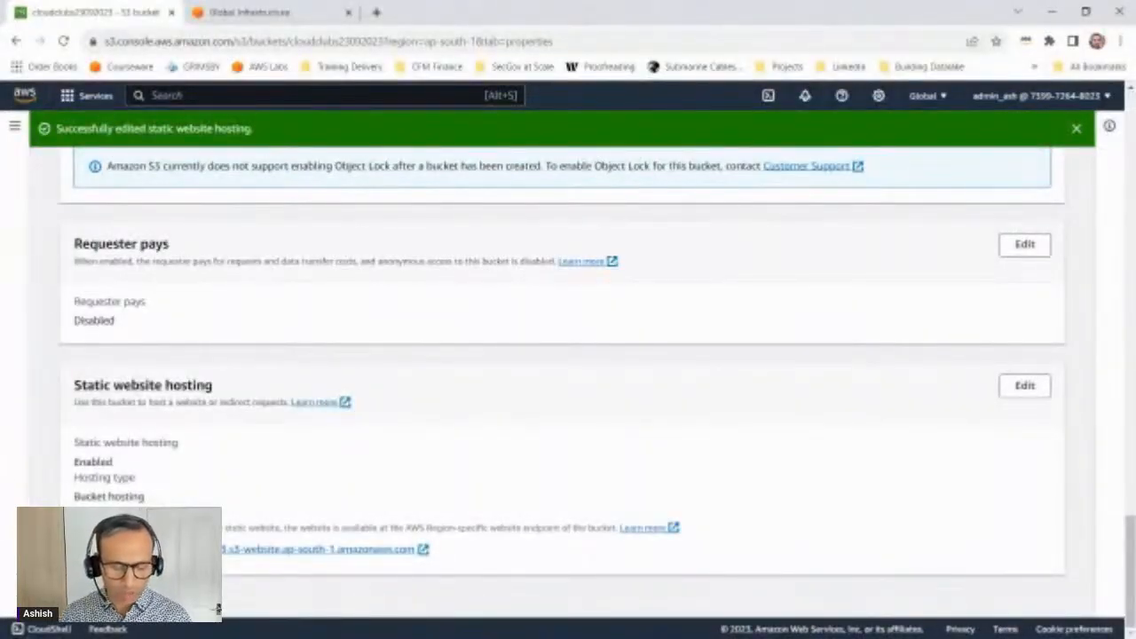
pyautogui.click(81, 550)
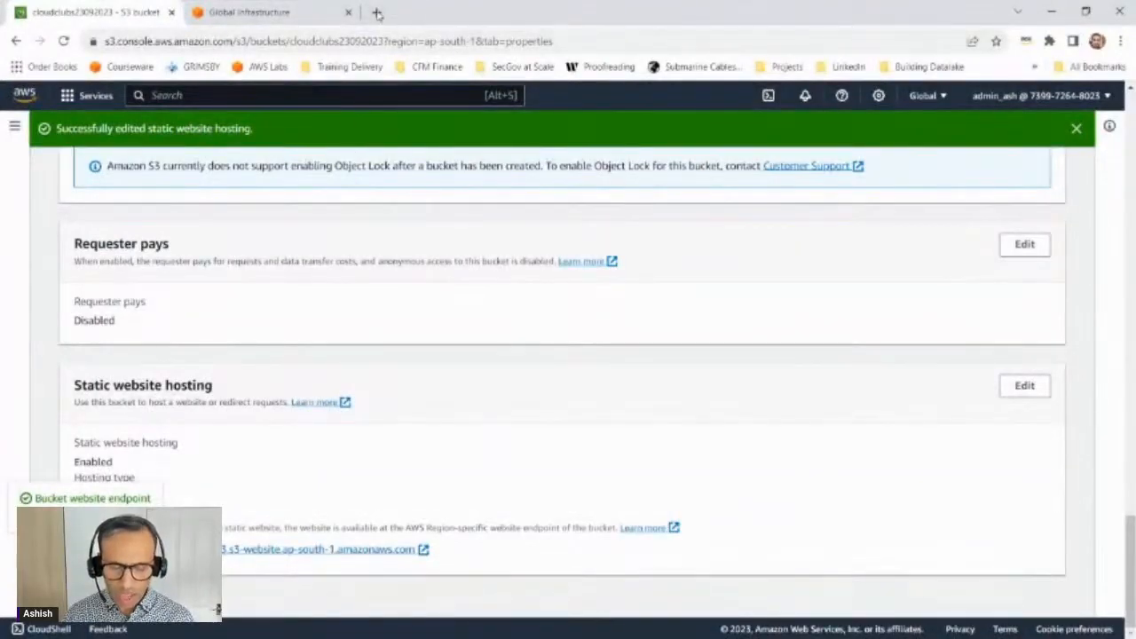
pyautogui.click(376, 12)
pyautogui.hotkey('ctrl', 'v')
pyautogui.press('Return')
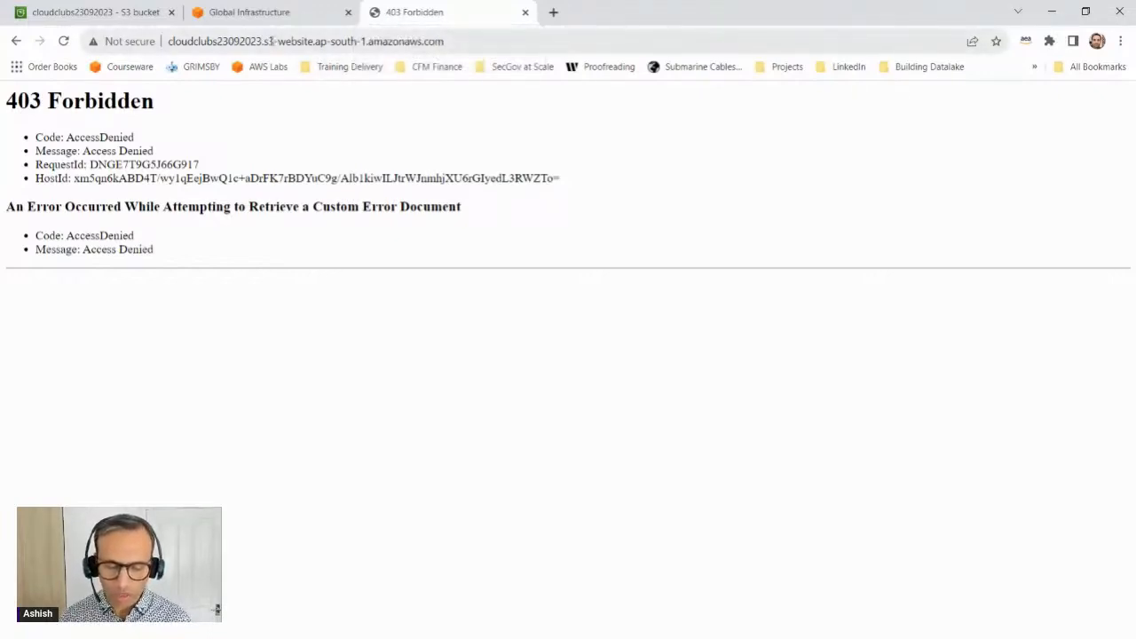
pyautogui.moveTo(258, 41); pyautogui.dragTo(142, 39)
pyautogui.click(163, 119)
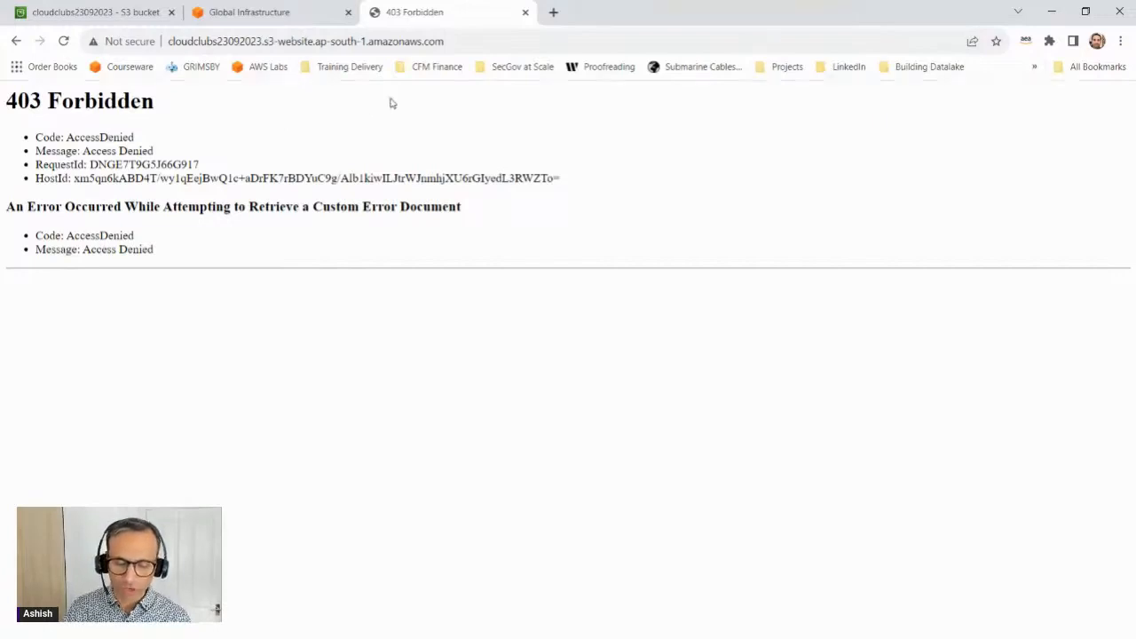
# Step: Open the bookmarked "Complete the AWS Architecture Diagram" page from Projects > Drag and Drop in a new browser tab
pyautogui.hotkey('ctrl', 't')
pyautogui.click(787, 66)
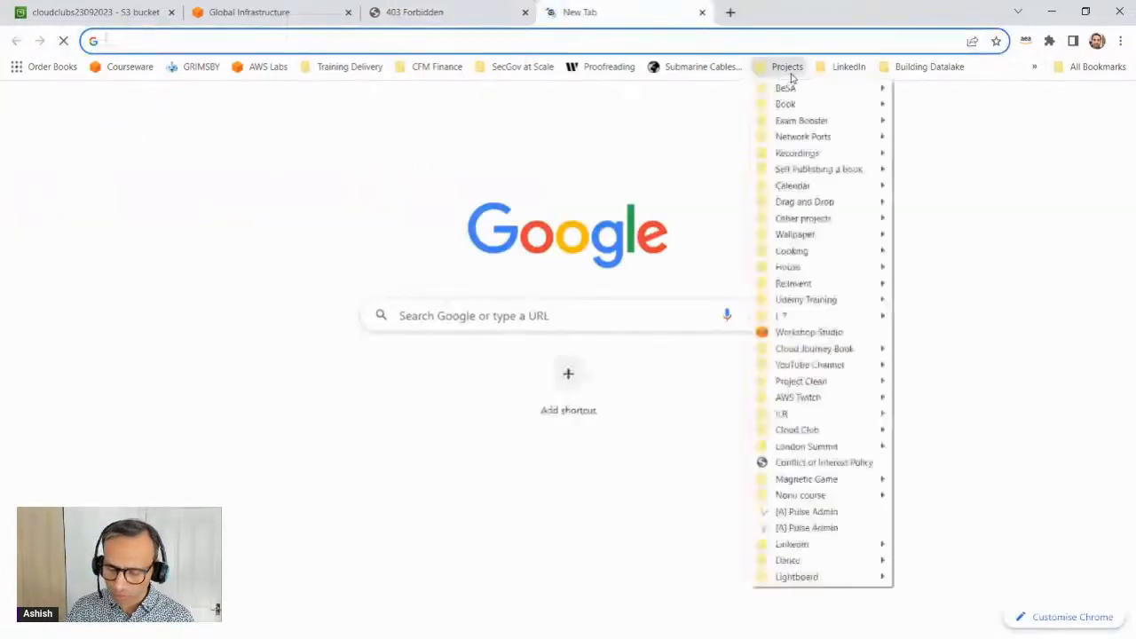
pyautogui.moveTo(825, 203)
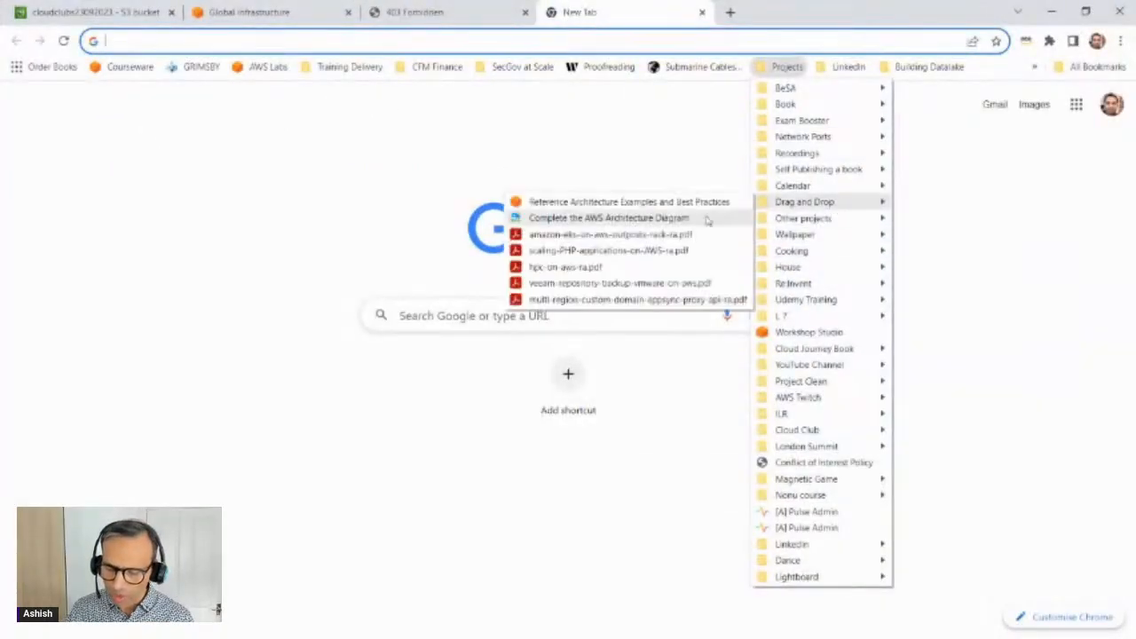
pyautogui.click(671, 218)
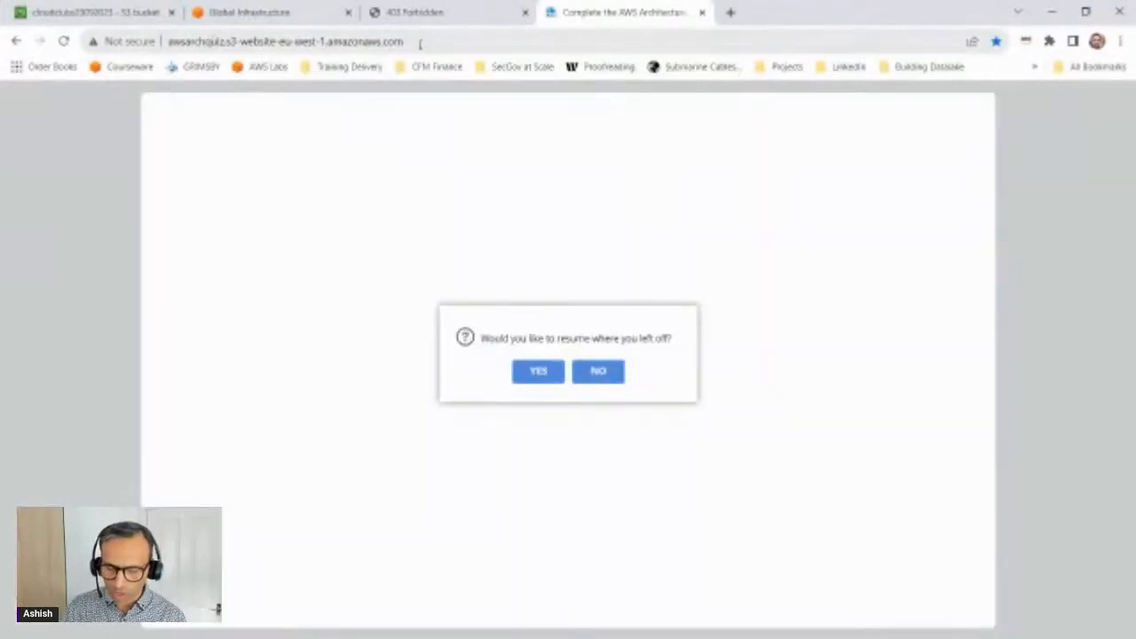
# Step: Copy the quiz site's address into a blank Notepad document and highlight its bucket name, s3-website and region portion
pyautogui.moveTo(420, 45); pyautogui.dragTo(147, 46)
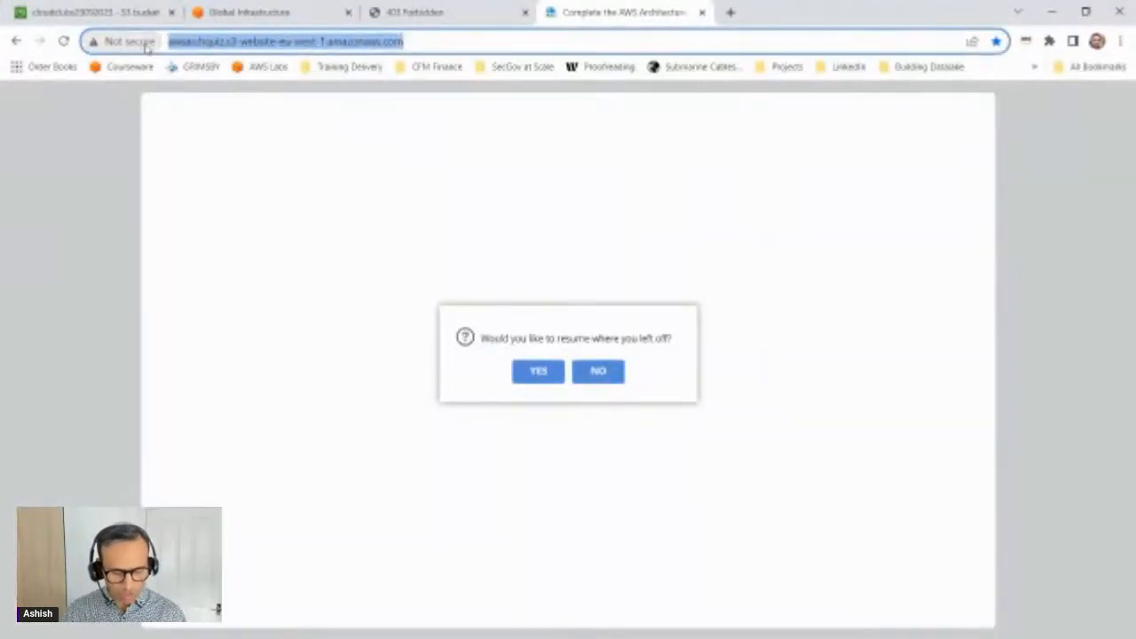
pyautogui.hotkey('alt', 'Tab')
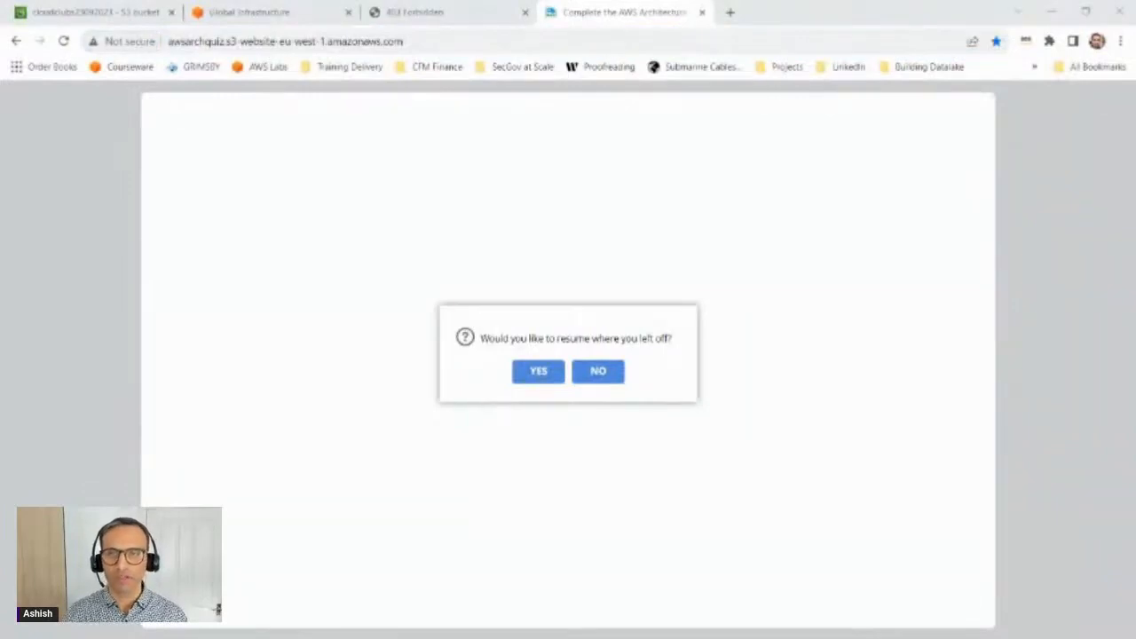
pyautogui.moveTo(612, 2); pyautogui.dragTo(553, 219)
pyautogui.hotkey('ctrl', 'v')
pyautogui.click(648, 220)
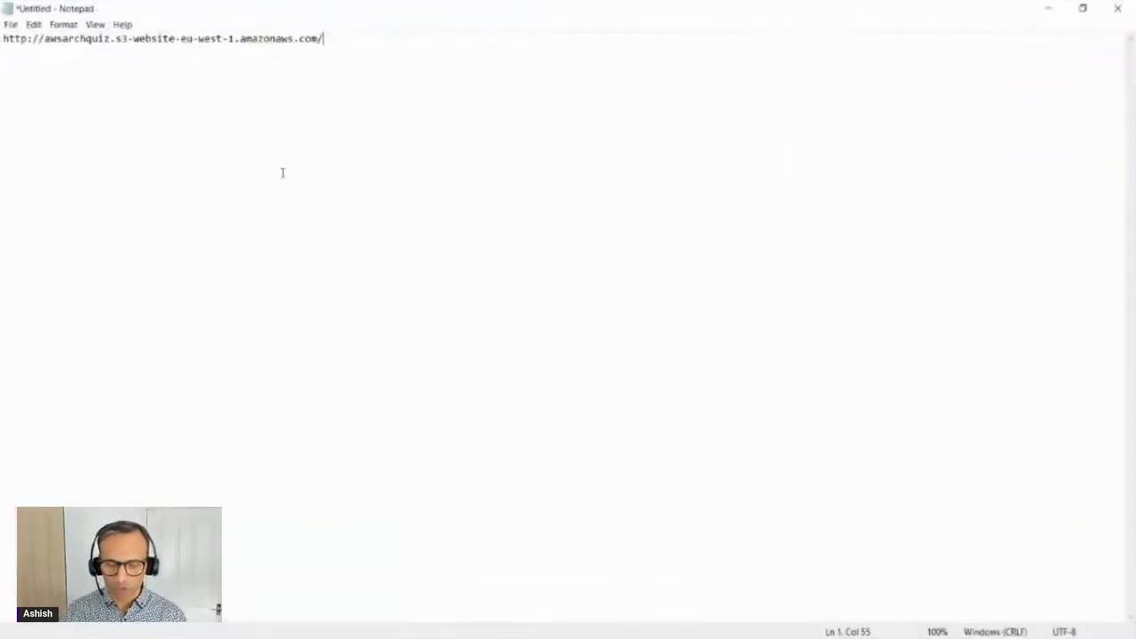
pyautogui.scroll(12, 282, 172)
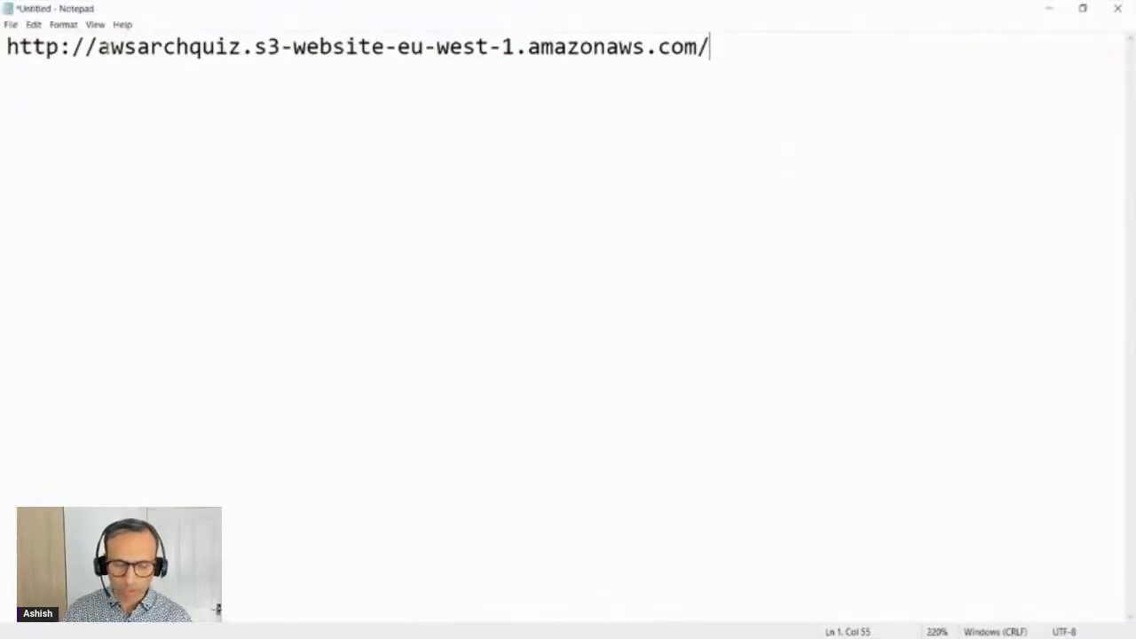
pyautogui.moveTo(97, 46); pyautogui.dragTo(568, 46)
pyautogui.click(654, 48)
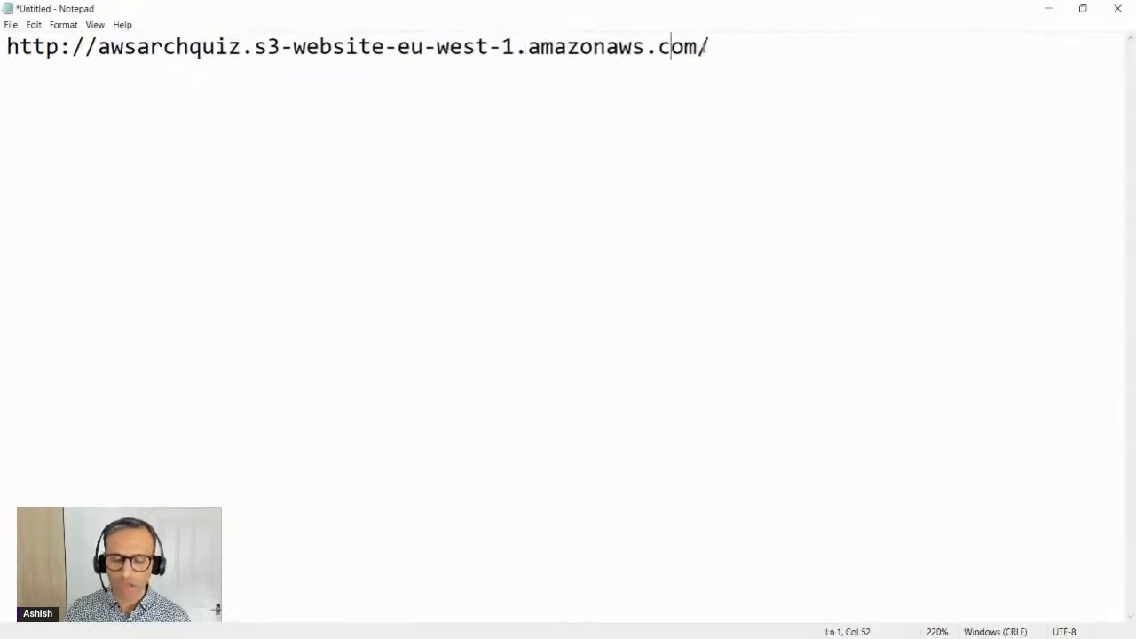
pyautogui.click(717, 46)
# Step: Copy the cloudclubs23092023 website address from the browser into Notepad, leaving one blank line below the first address
pyautogui.hotkey('alt', 'Tab')
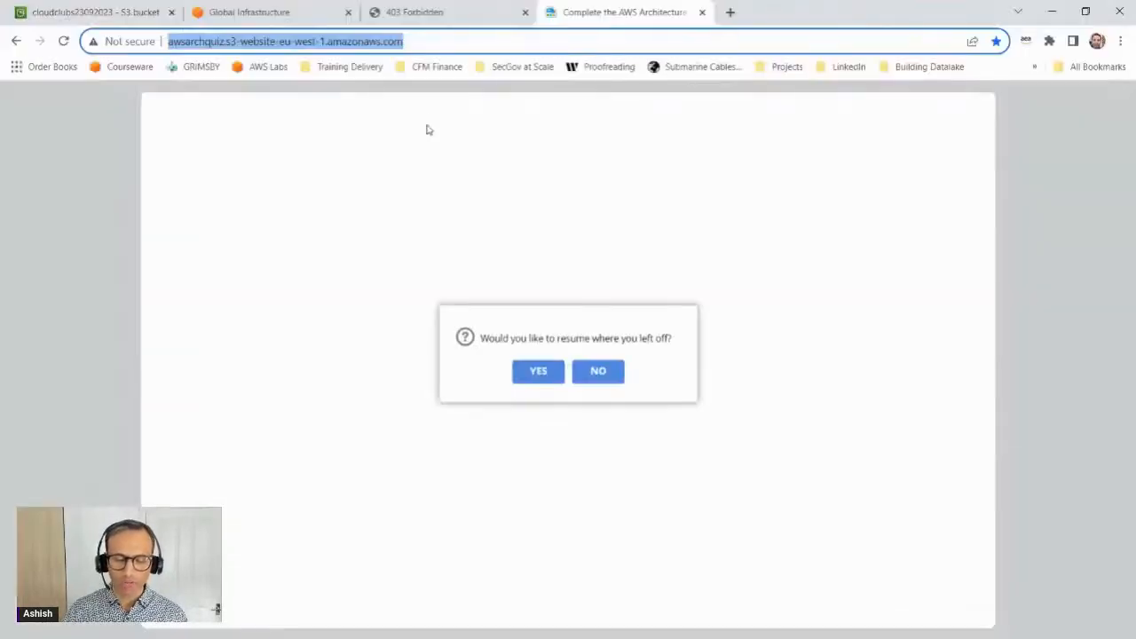
pyautogui.click(434, 17)
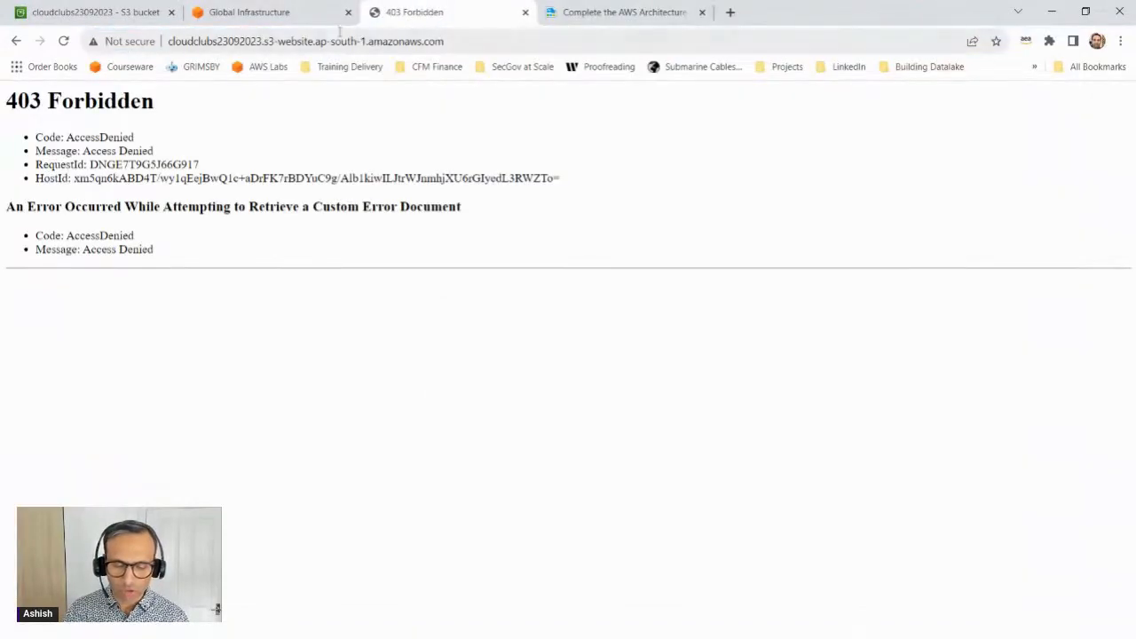
pyautogui.click(345, 44)
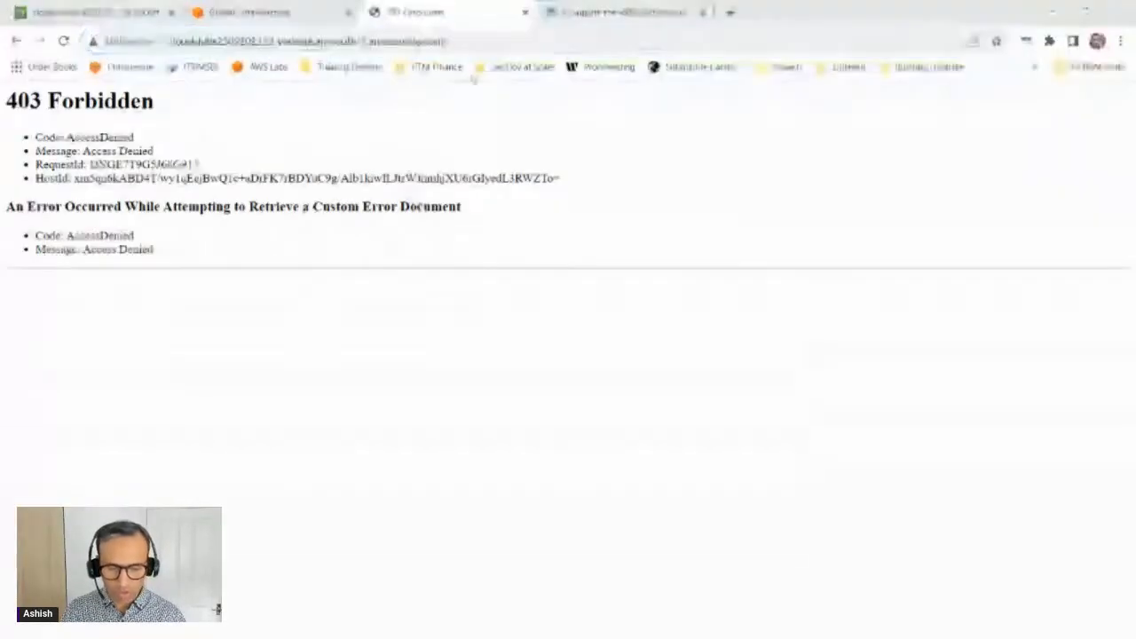
pyautogui.hotkey('alt', 'Tab')
pyautogui.press('Return')
pyautogui.press('Return')
pyautogui.hotkey('ctrl', 'v')
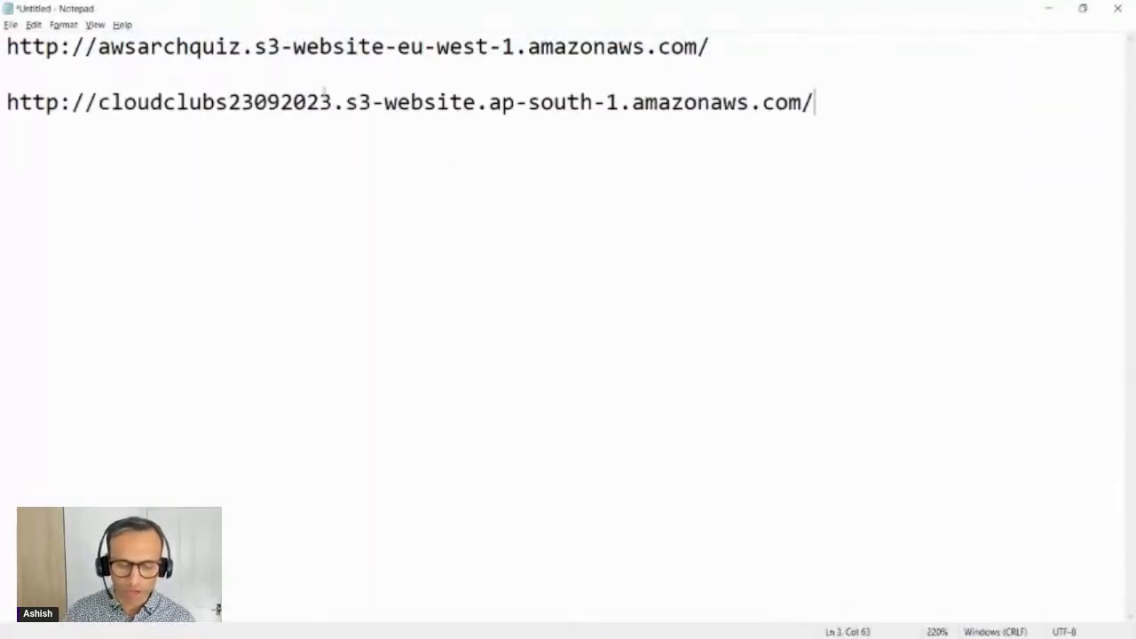
# Step: Compare the two website addresses by highlighting the cloudclubs23092023 bucket name, the ap-south-1 and eu-west-1 regions, and the amazonaws.com domain
pyautogui.moveTo(333, 102); pyautogui.dragTo(97, 102)
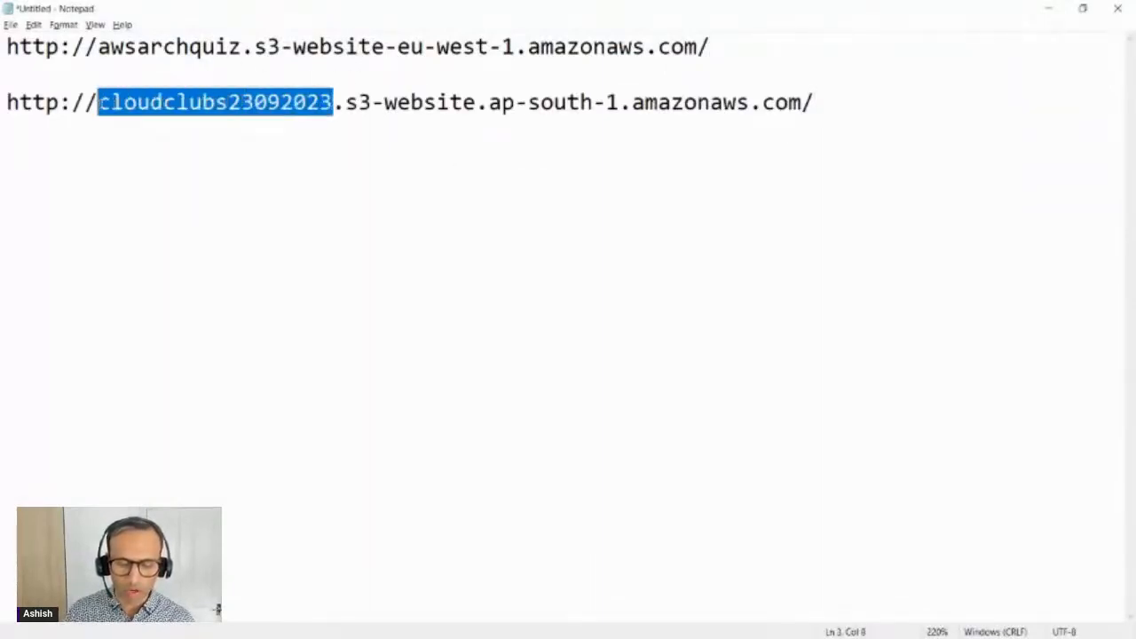
pyautogui.moveTo(346, 102); pyautogui.dragTo(619, 99)
pyautogui.click(489, 102)
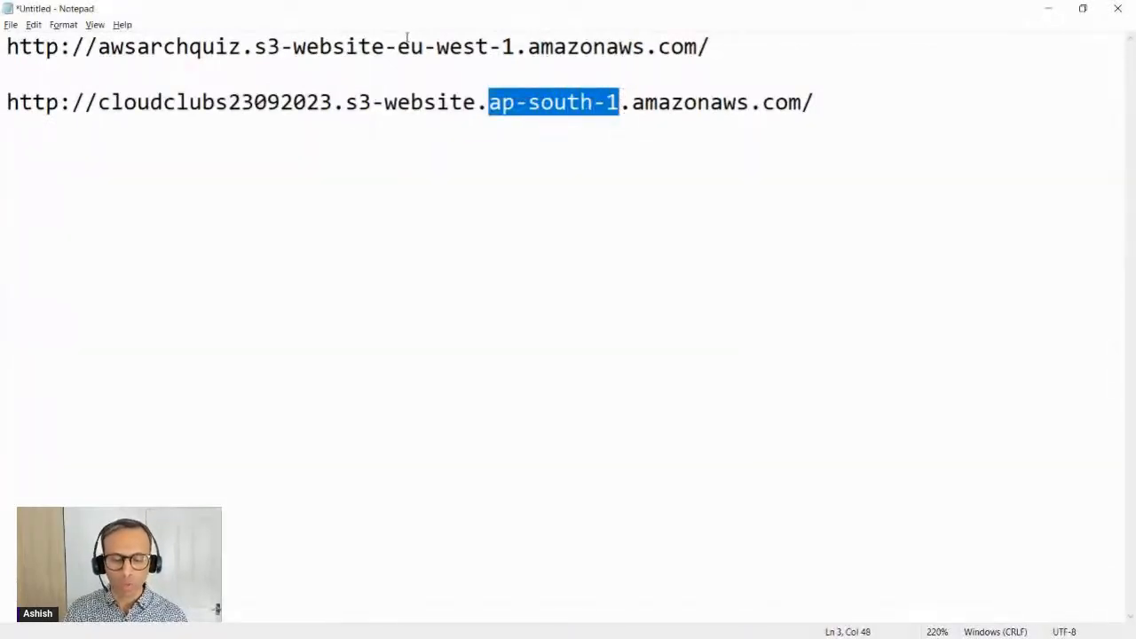
pyautogui.moveTo(397, 47); pyautogui.dragTo(519, 48)
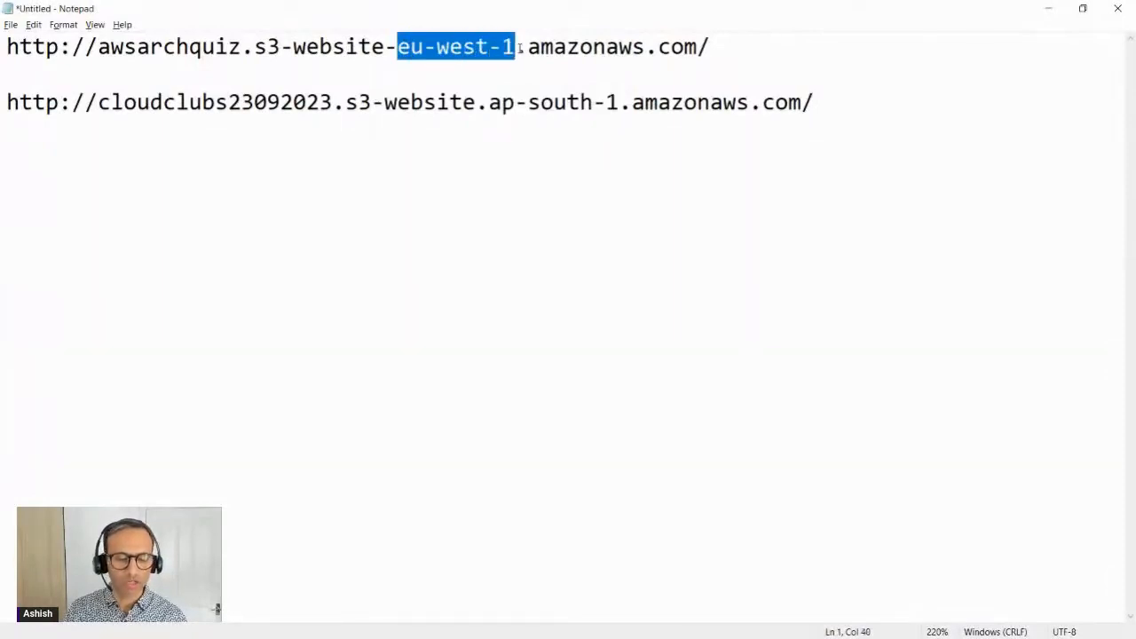
pyautogui.moveTo(631, 102); pyautogui.dragTo(816, 103)
pyautogui.click(781, 178)
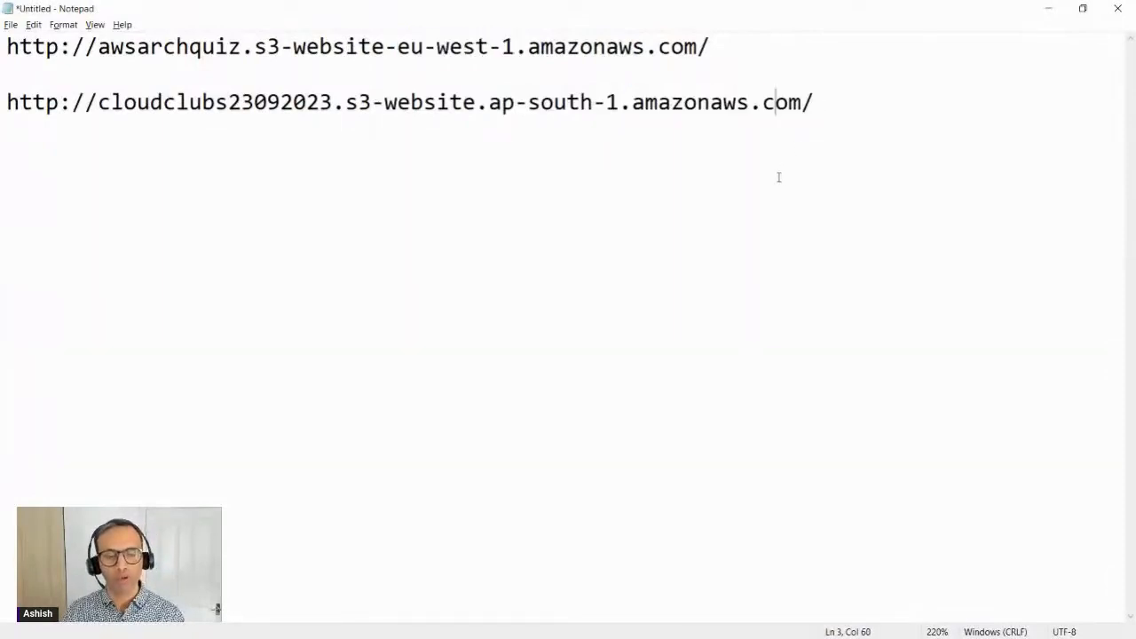
# Step: Return from Notepad to the architecture quiz, decline resuming the previous attempt, and continue past the instructions to the first question
pyautogui.click(1047, 13)
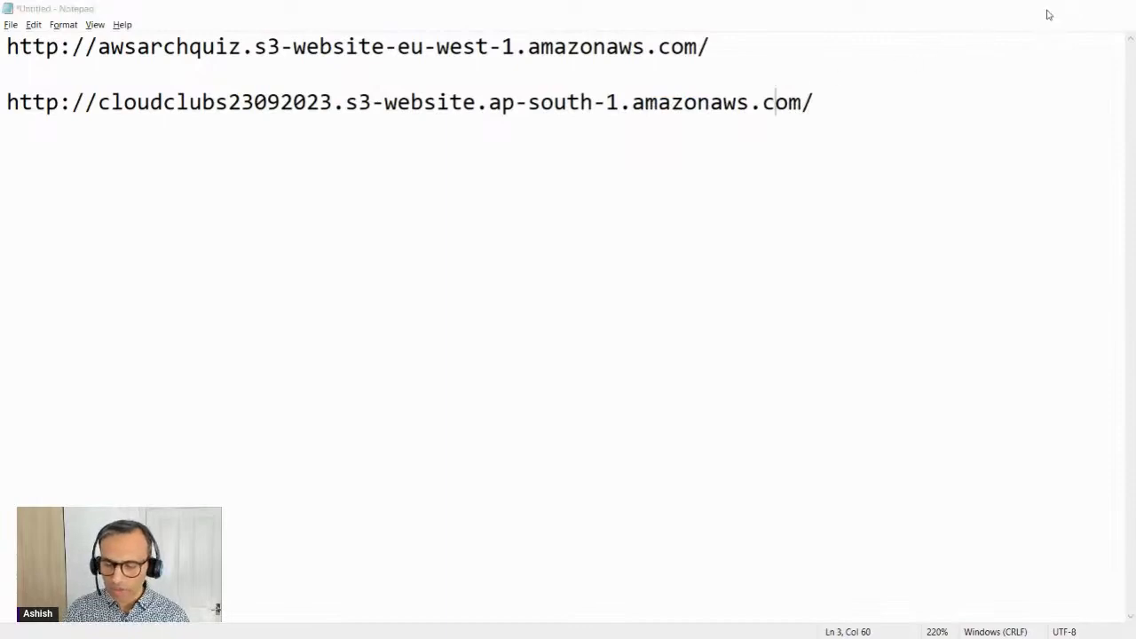
pyautogui.click(626, 13)
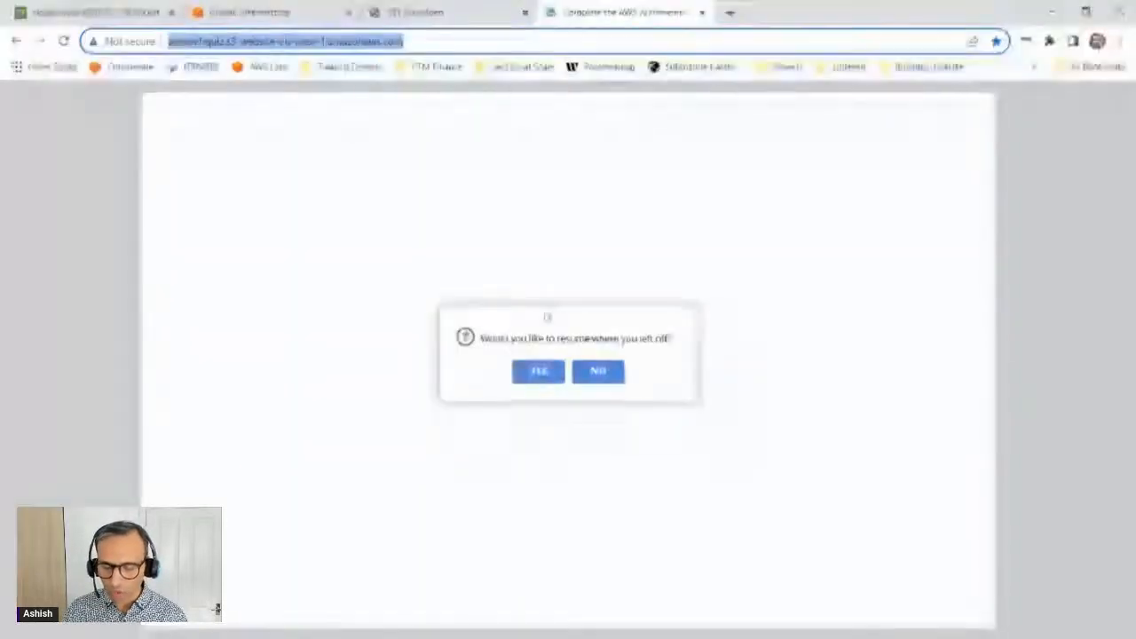
pyautogui.click(598, 371)
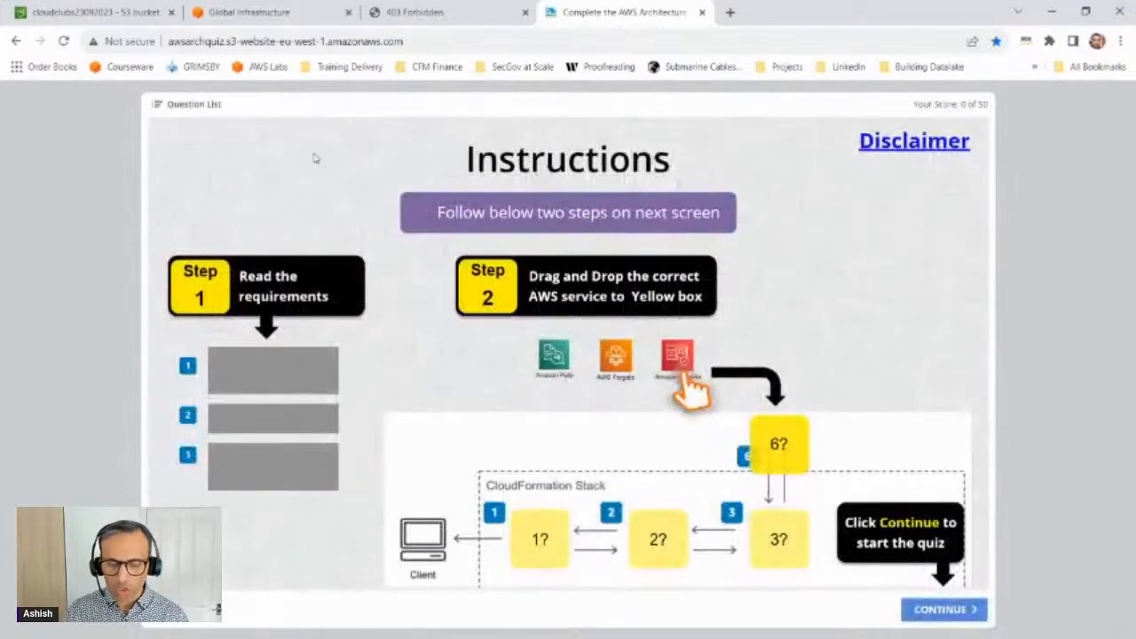
pyautogui.click(931, 609)
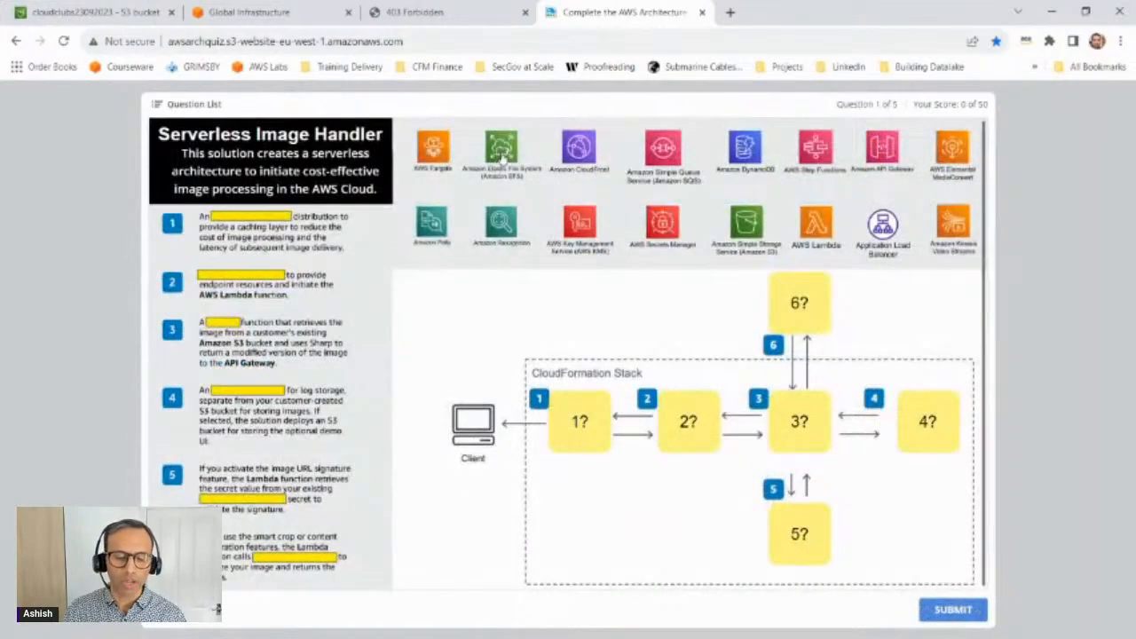
# Step: Answer the Serverless Image Handler question with Amazon EFS in box 1, AWS Secrets Manager in 2, AWS Lambda in 3 and Amazon S3 in 4, and submit
pyautogui.moveTo(501, 155); pyautogui.dragTo(578, 417)
pyautogui.moveTo(657, 259); pyautogui.dragTo(688, 417)
pyautogui.moveTo(816, 223); pyautogui.dragTo(801, 410)
pyautogui.moveTo(745, 224); pyautogui.dragTo(917, 450)
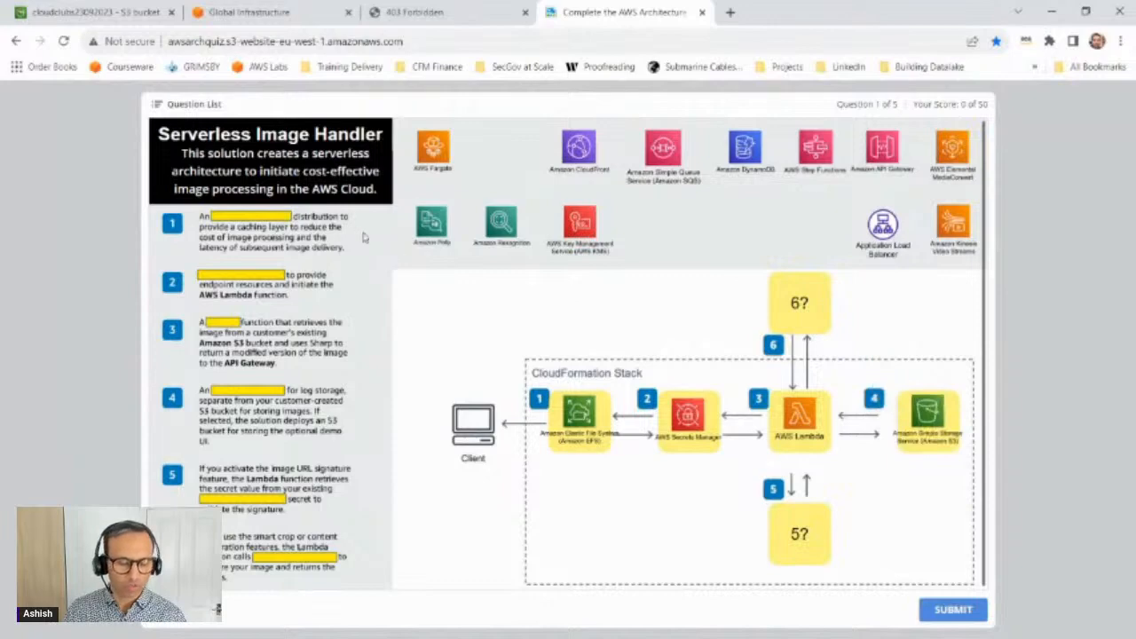
pyautogui.click(950, 610)
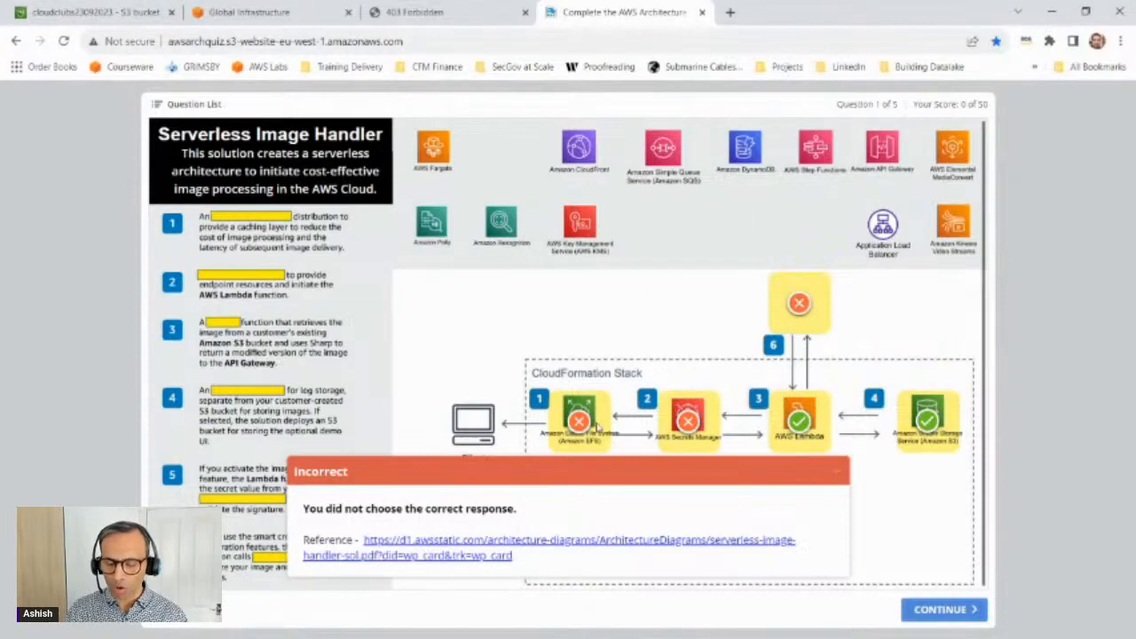
pyautogui.moveTo(932, 431)
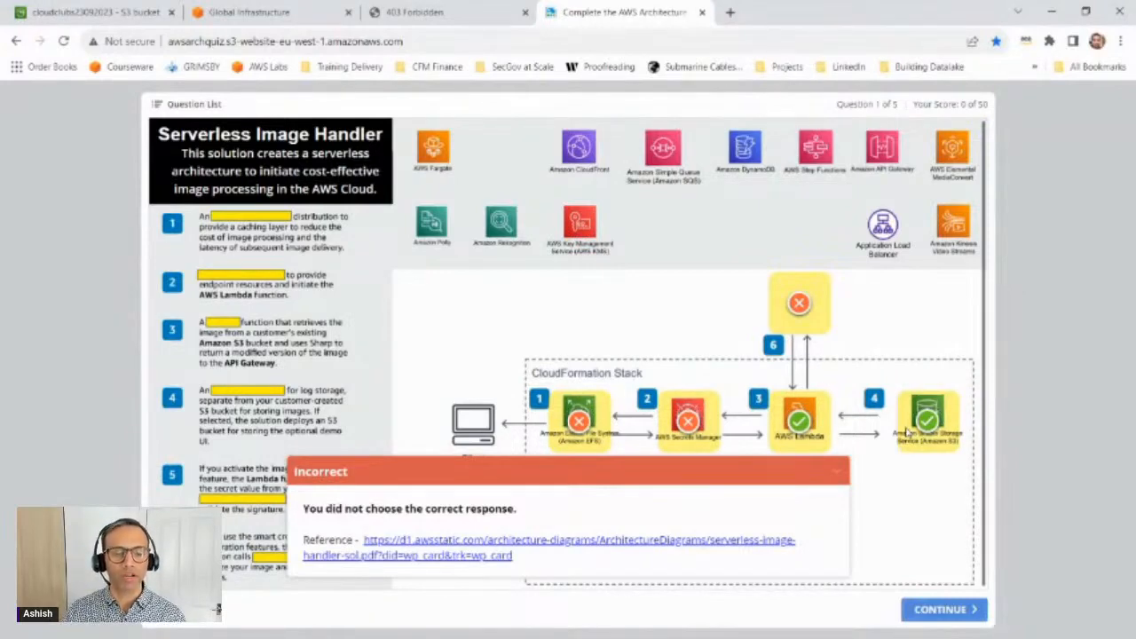
# Step: Switch to the 403 Forbidden page of the cloudclubs23092023 site and close the quiz page
pyautogui.click(424, 12)
pyautogui.rightClick(421, 11)
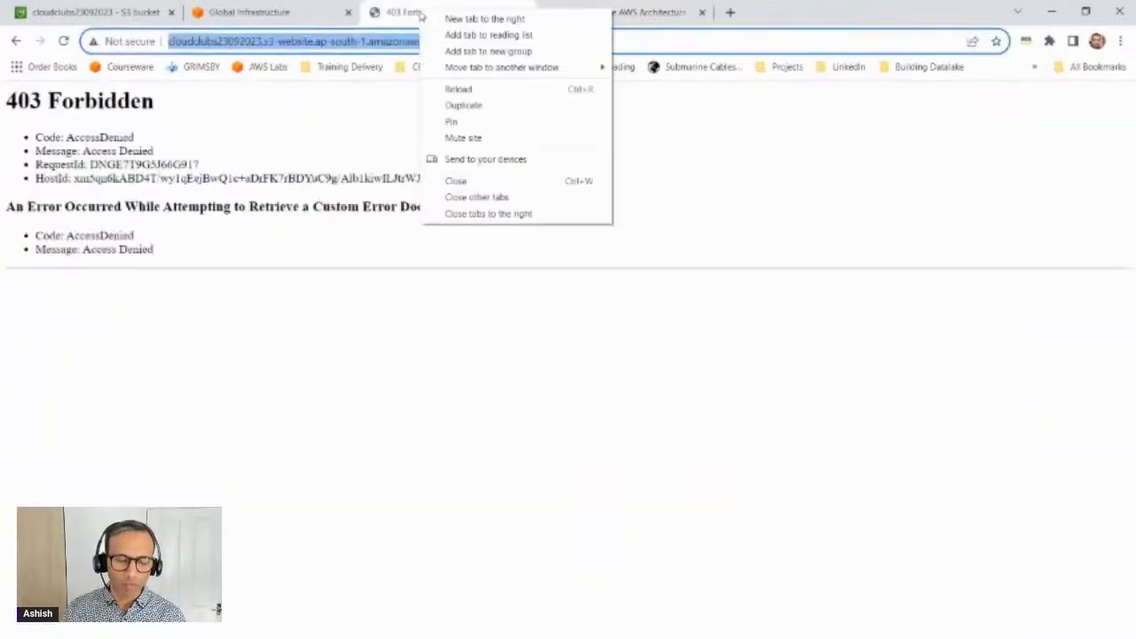
pyautogui.click(483, 214)
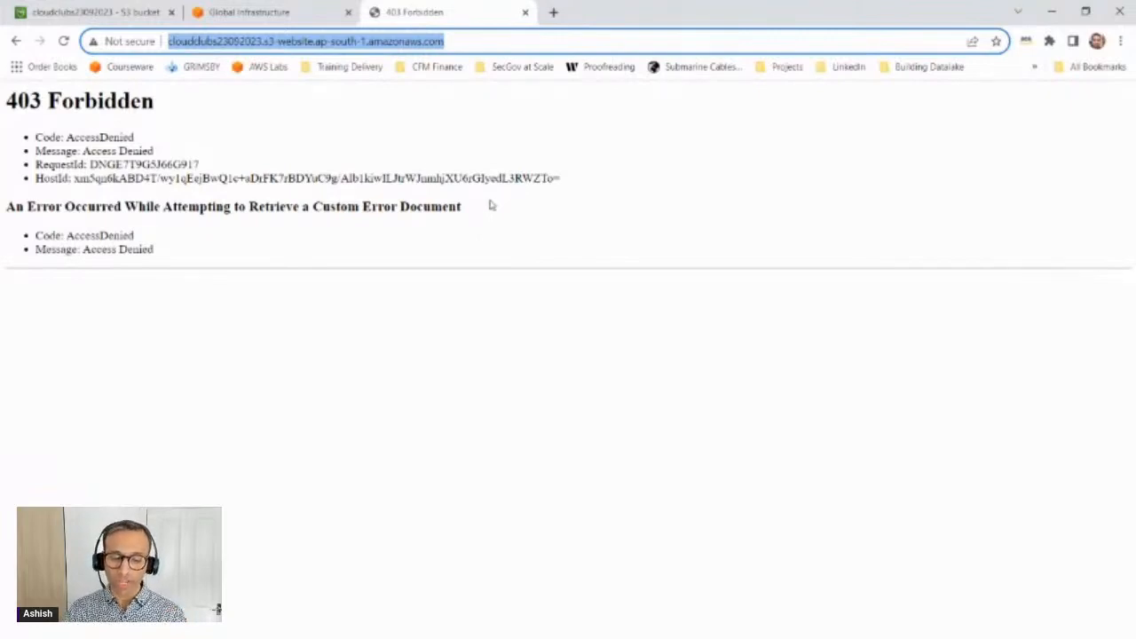
# Step: Open the bucket policy of cloudclubs23092023 for editing from the bucket's permissions in the S3 console
pyautogui.click(145, 9)
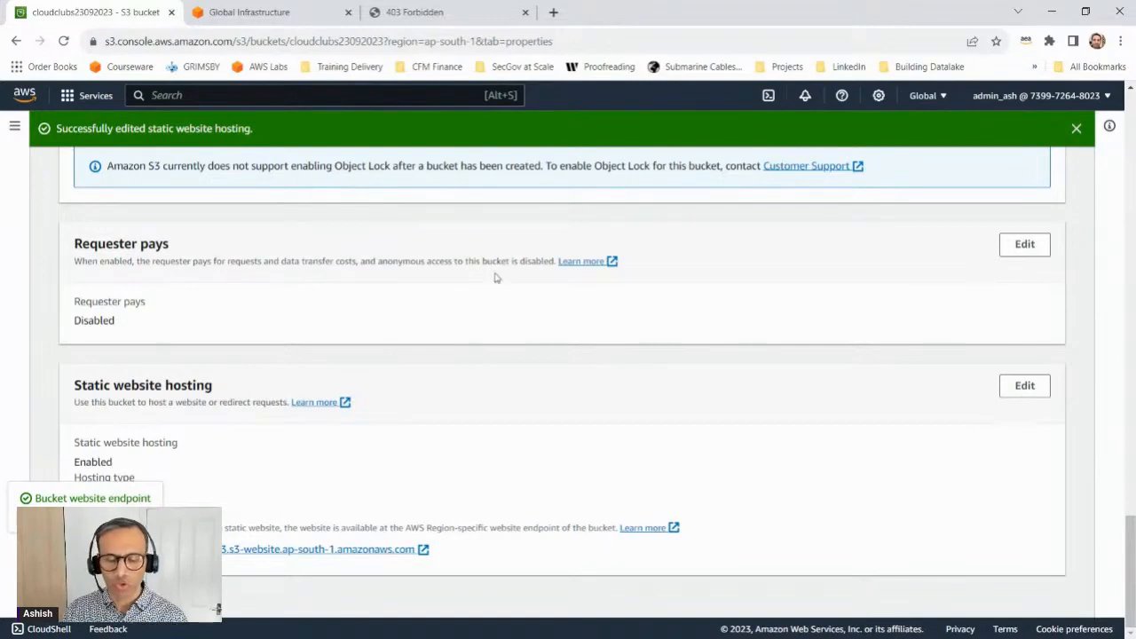
pyautogui.scroll(15, 474, 289)
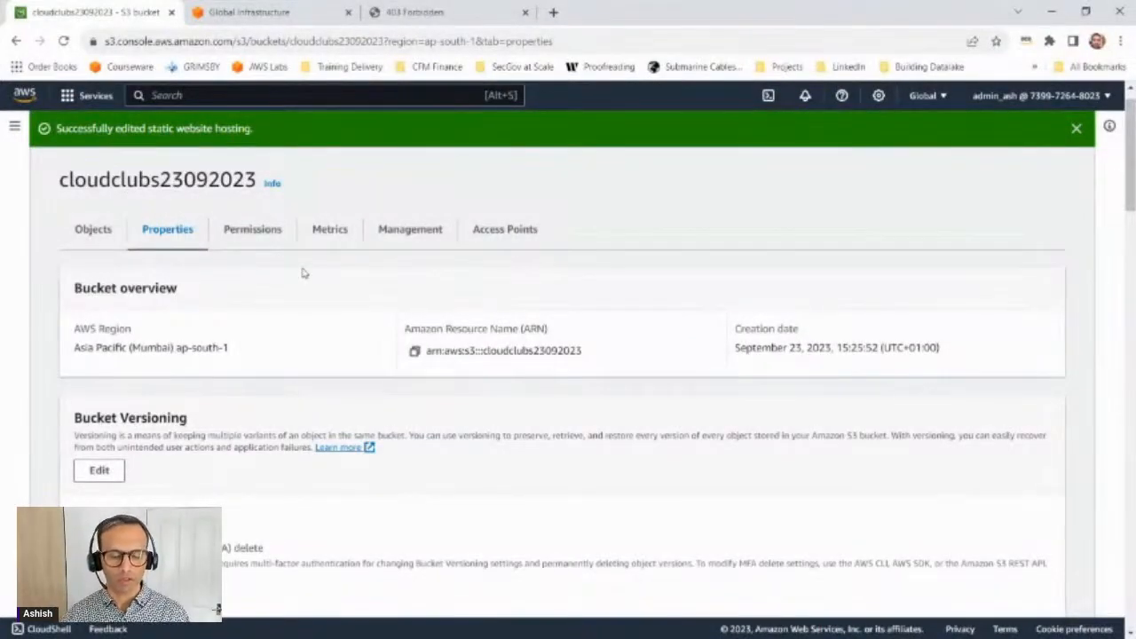
pyautogui.click(270, 242)
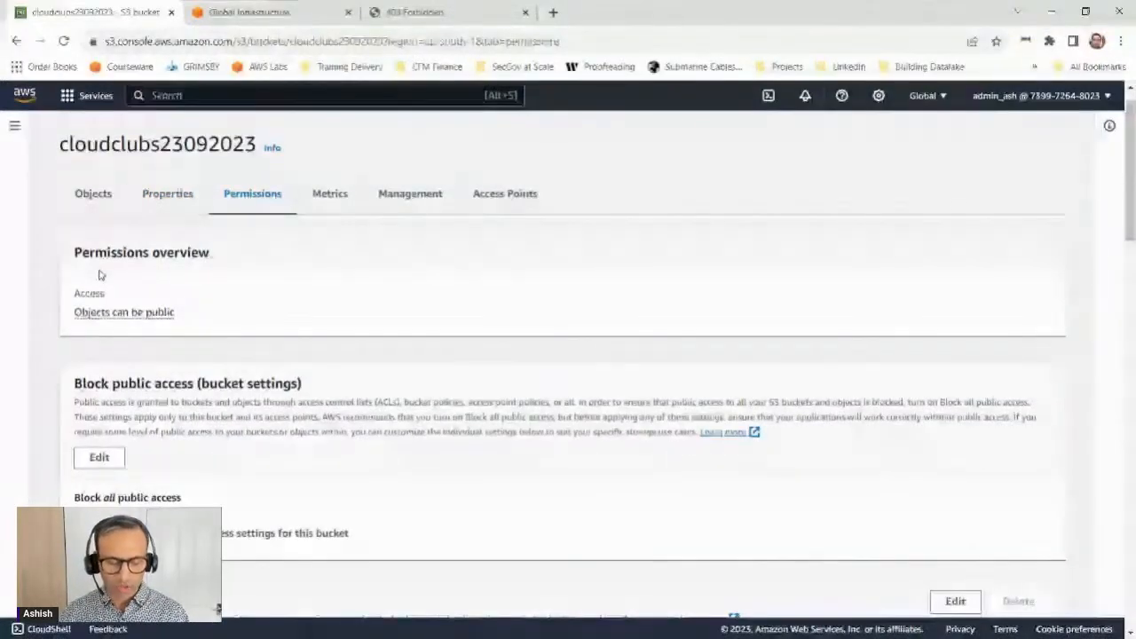
pyautogui.scroll(-3, 120, 332)
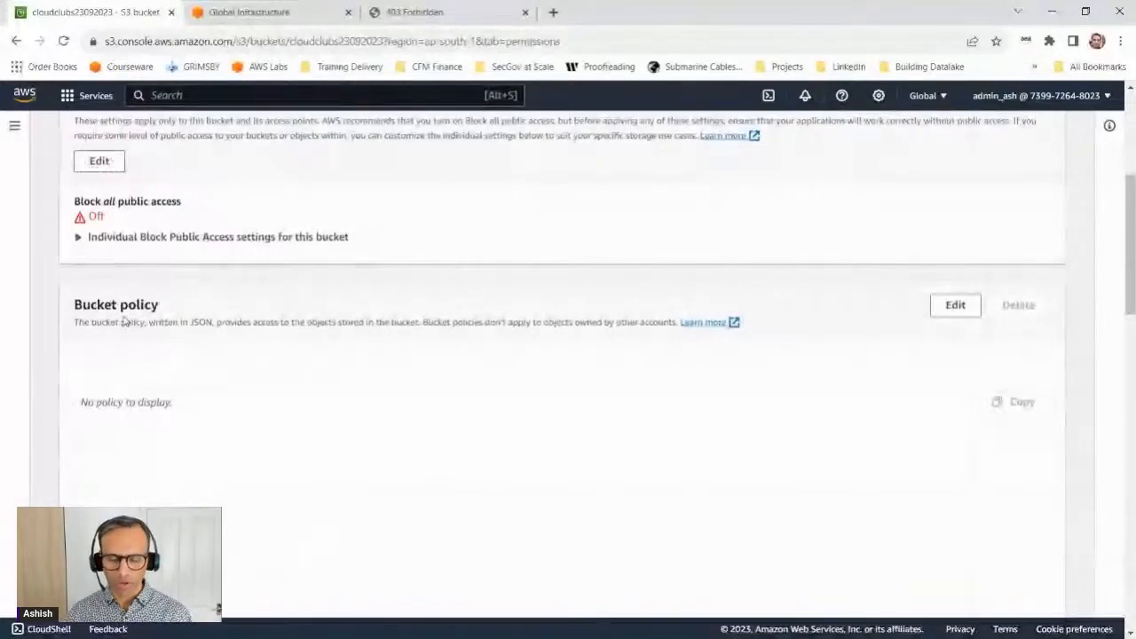
pyautogui.scroll(-1, 195, 449)
pyautogui.click(212, 332)
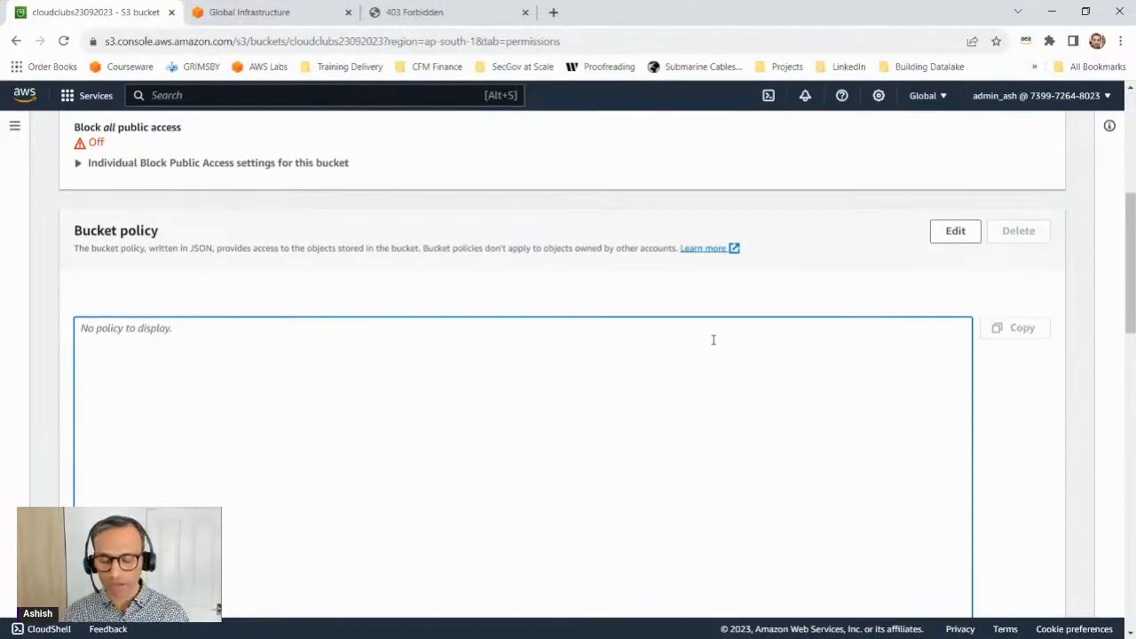
pyautogui.click(957, 238)
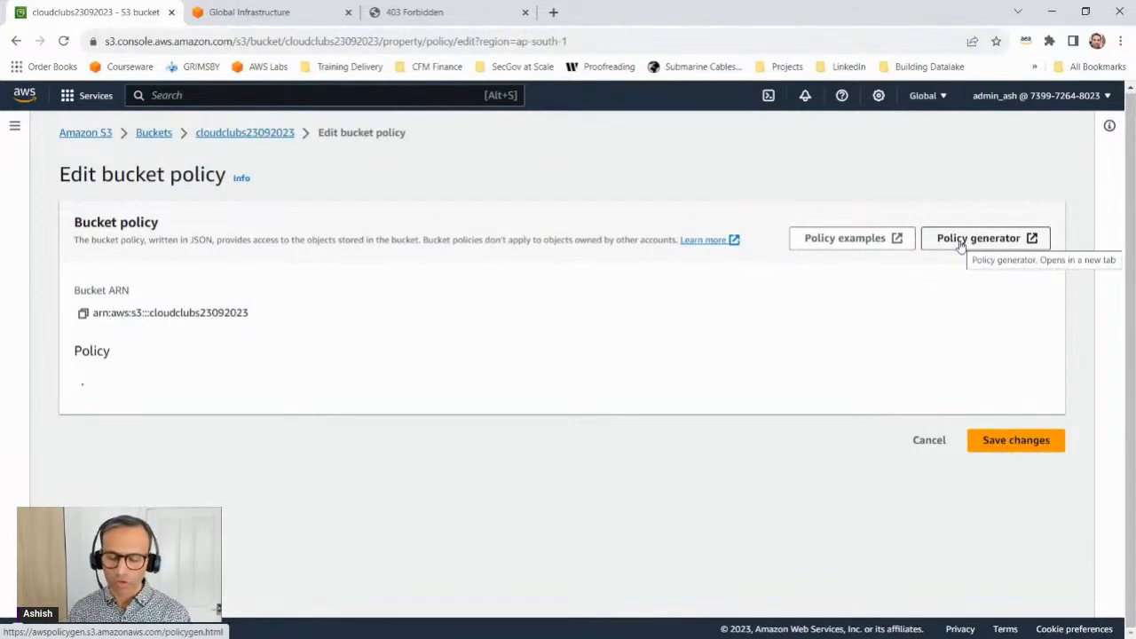
# Step: Copy the ARN of the cloudclubs23092023 bucket from the bucket policy editing page
pyautogui.scroll(-3, 958, 246)
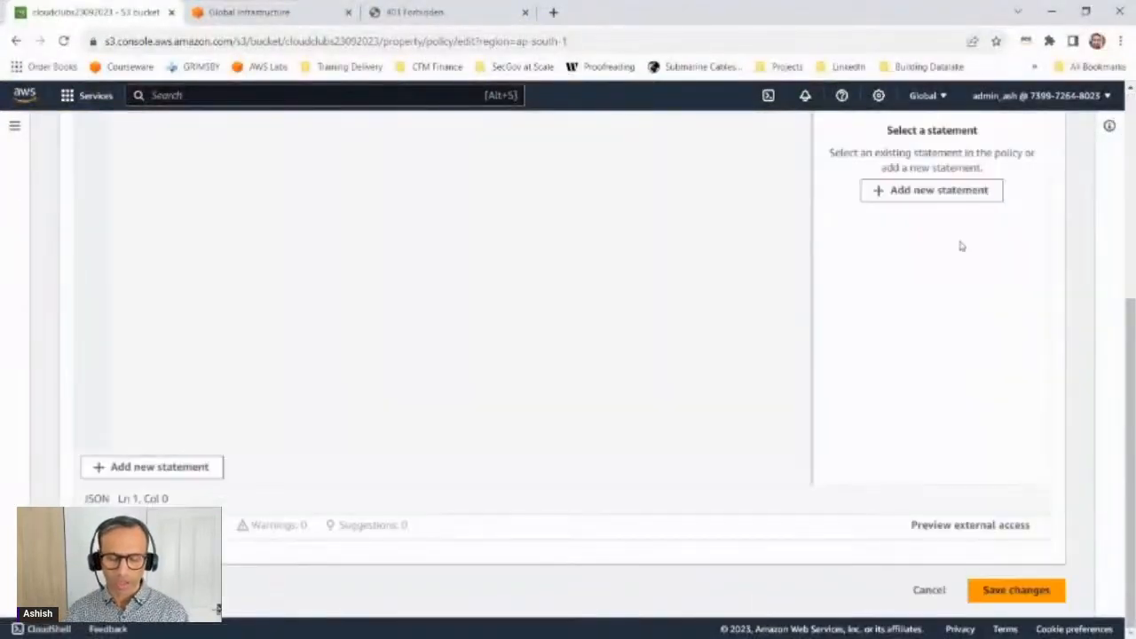
pyautogui.scroll(3, 502, 274)
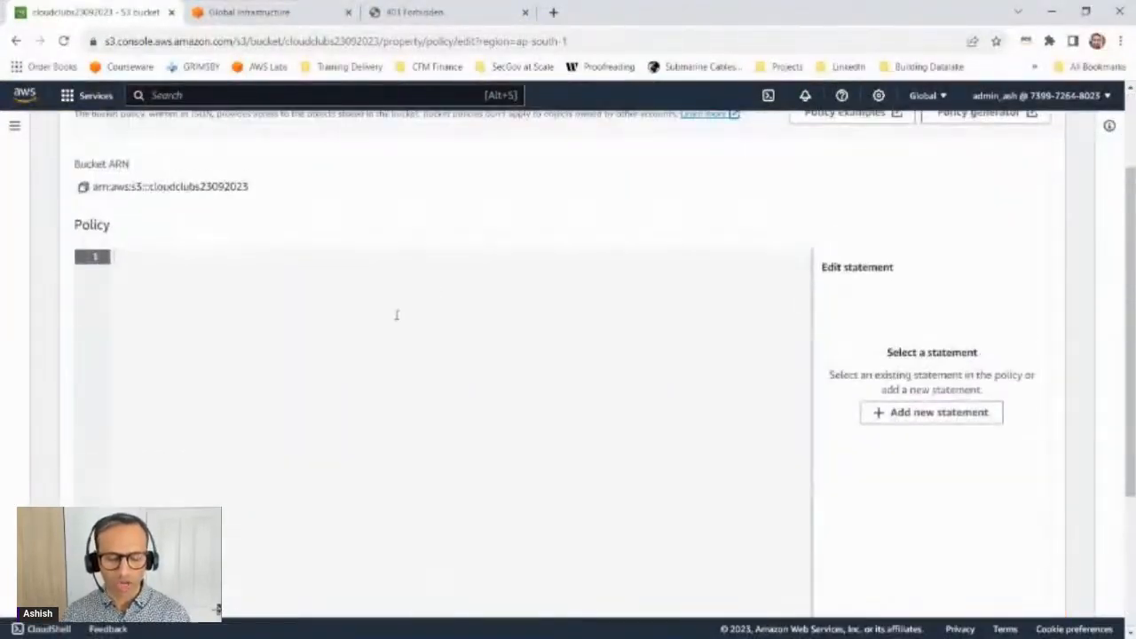
pyautogui.click(83, 188)
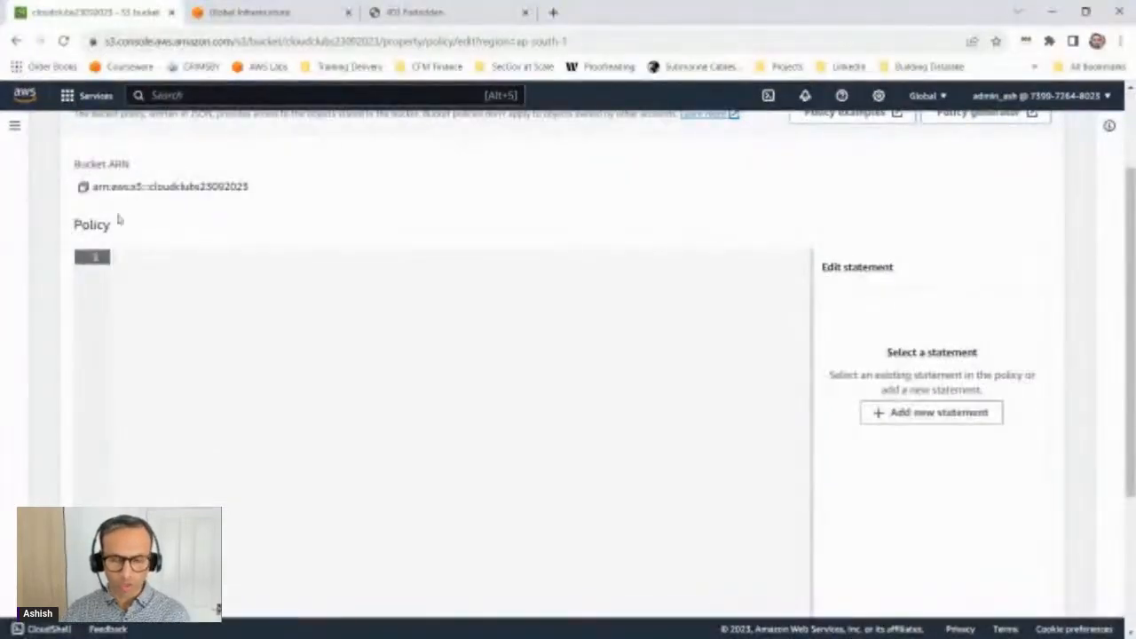
# Step: Examine the parts of the bucket ARN by highlighting its arn prefix and the bucket name
pyautogui.hotkey('ctrl', '+')
pyautogui.hotkey('ctrl', '+')
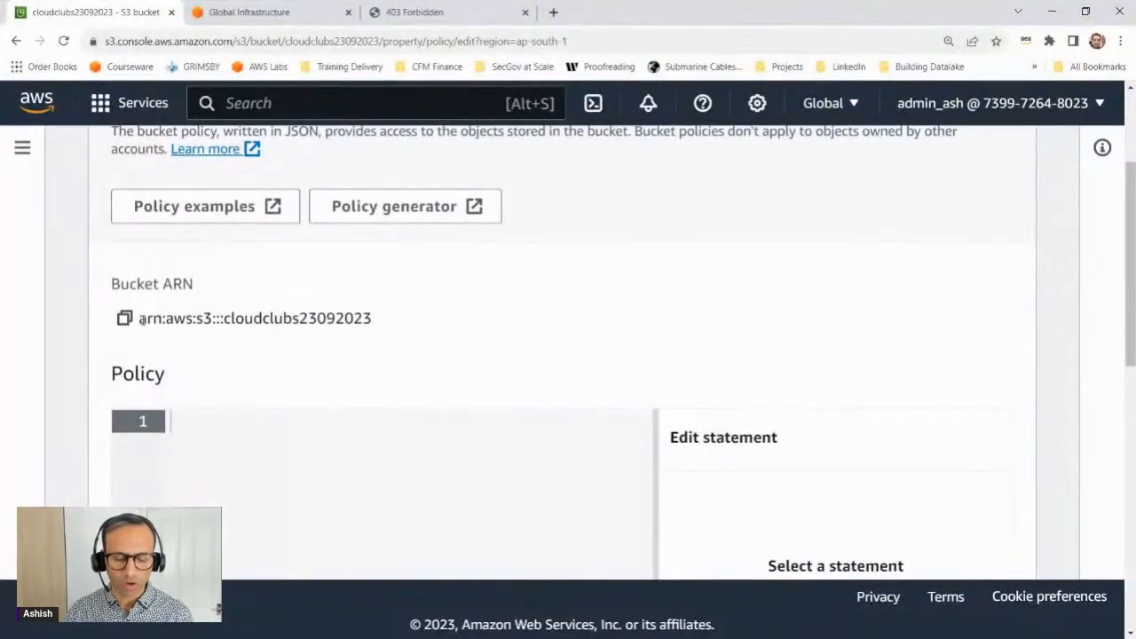
pyautogui.moveTo(140, 320); pyautogui.dragTo(162, 318)
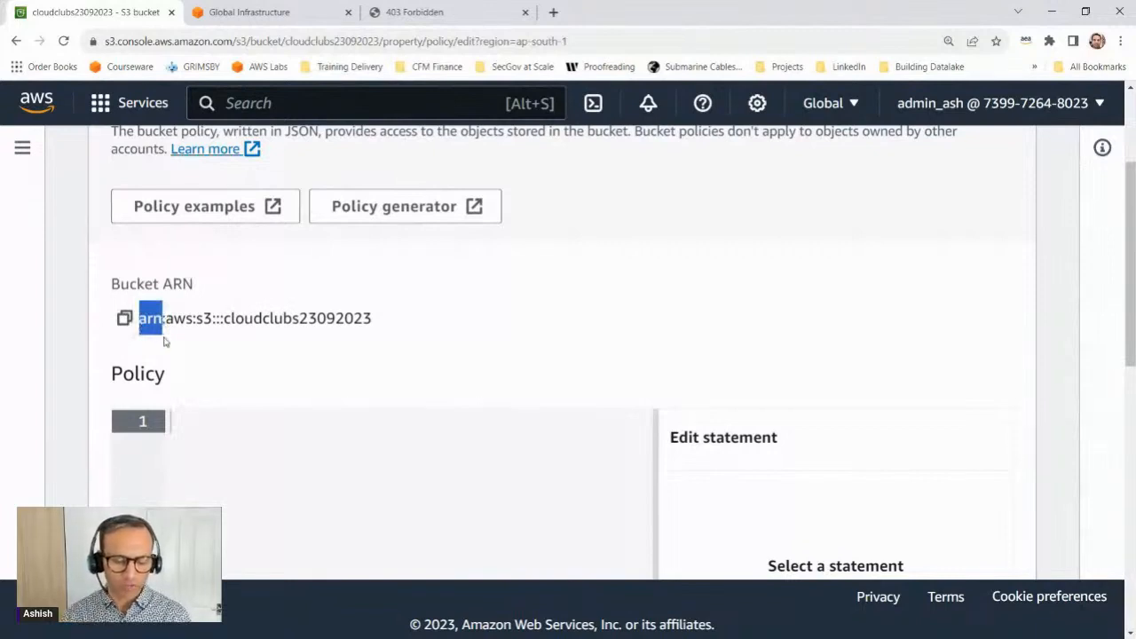
pyautogui.click(207, 334)
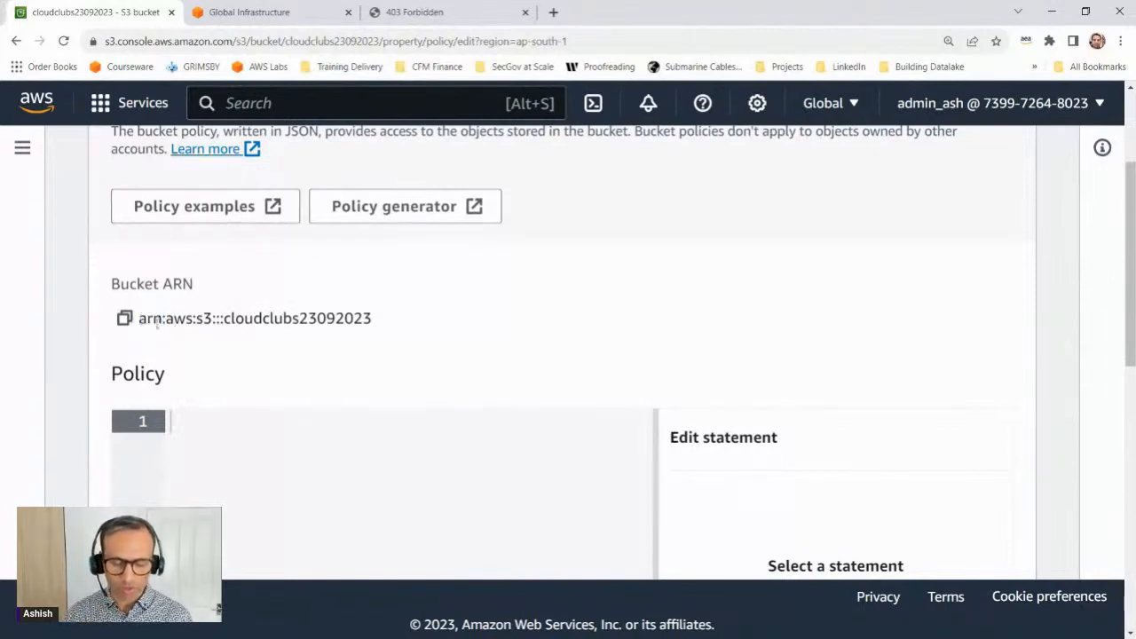
pyautogui.moveTo(246, 319); pyautogui.dragTo(380, 320)
pyautogui.hotkey('ctrl', '-')
pyautogui.hotkey('ctrl', '-')
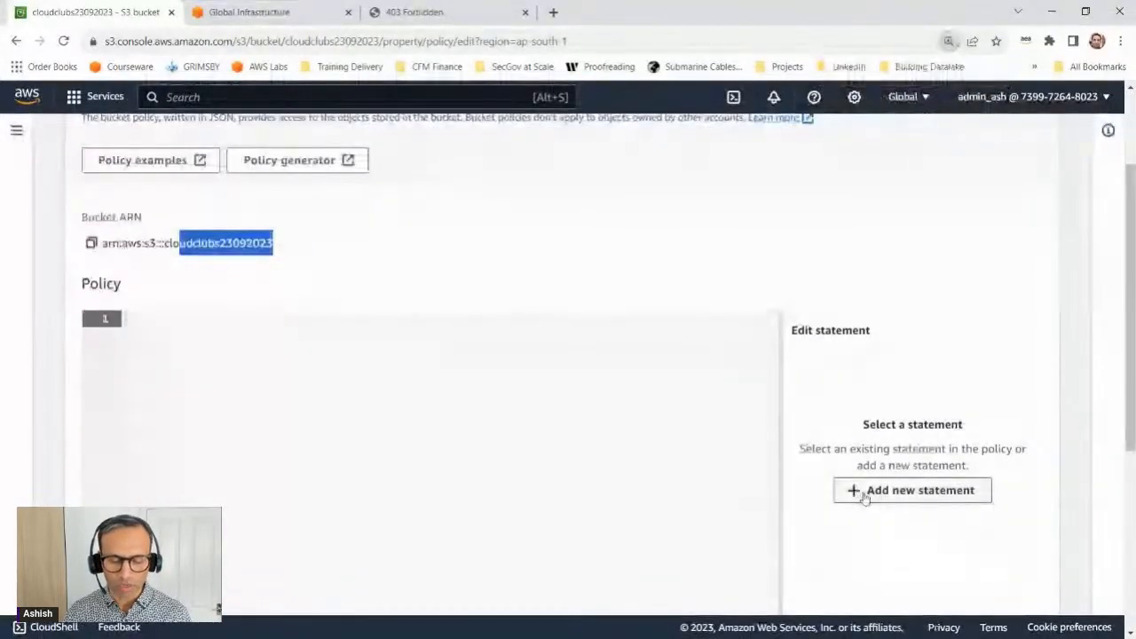
pyautogui.click(861, 490)
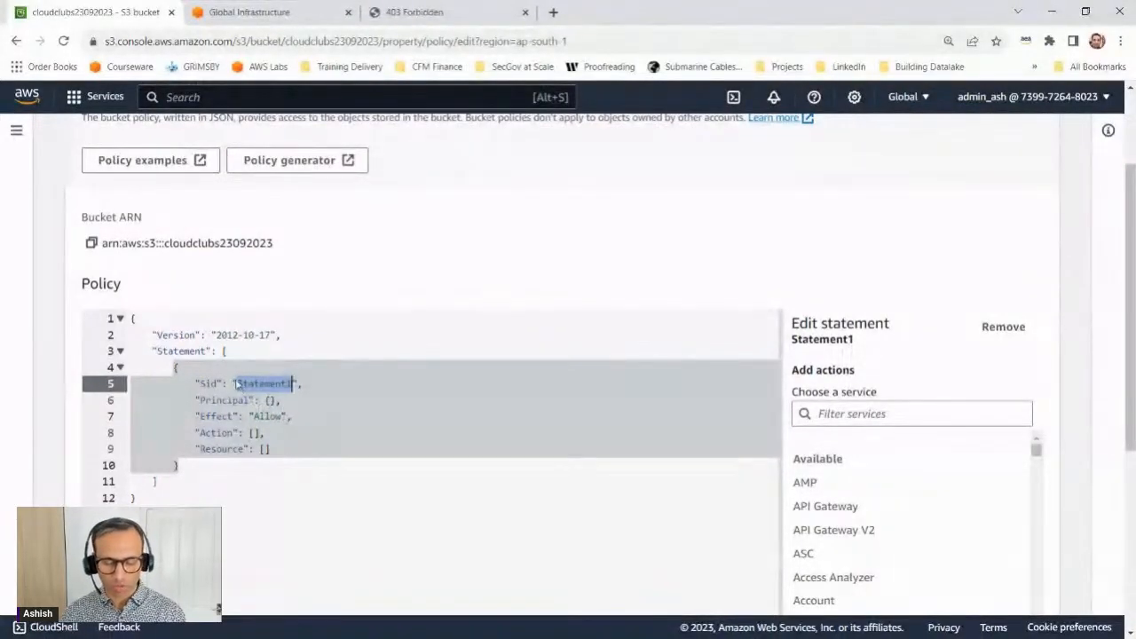
pyautogui.scroll(-2, 249, 435)
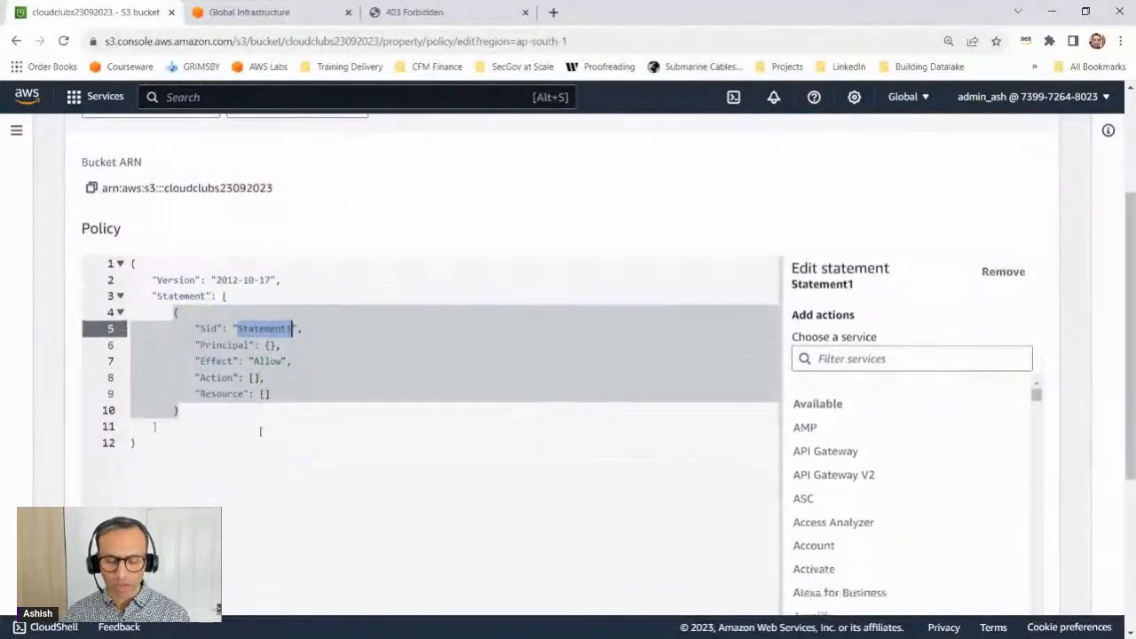
pyautogui.click(212, 412)
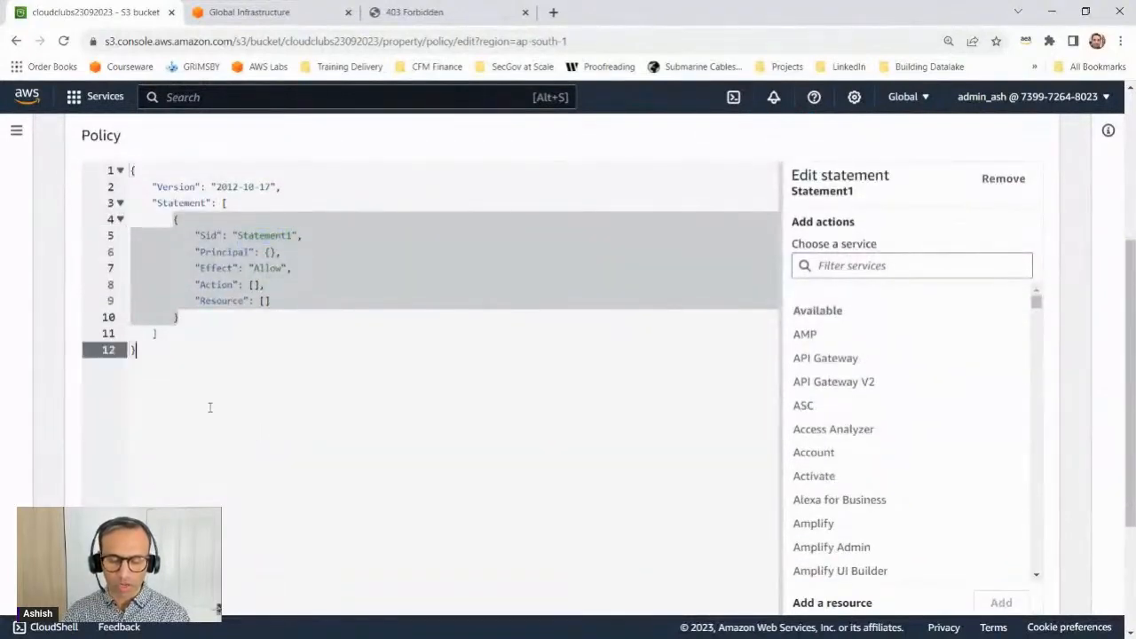
pyautogui.hotkey('ctrl', 'a')
pyautogui.press('Delete')
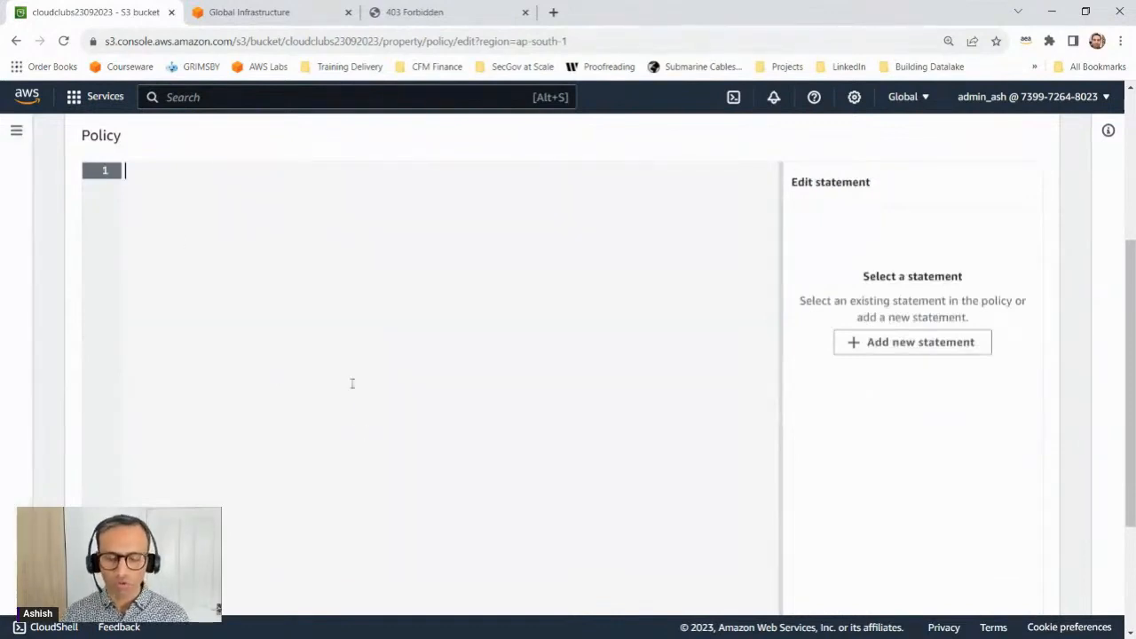
# Step: Open the AWS Policy Generator and set the policy type to S3 Bucket Policy, with principal * for the Allow statement
pyautogui.scroll(3, 350, 400)
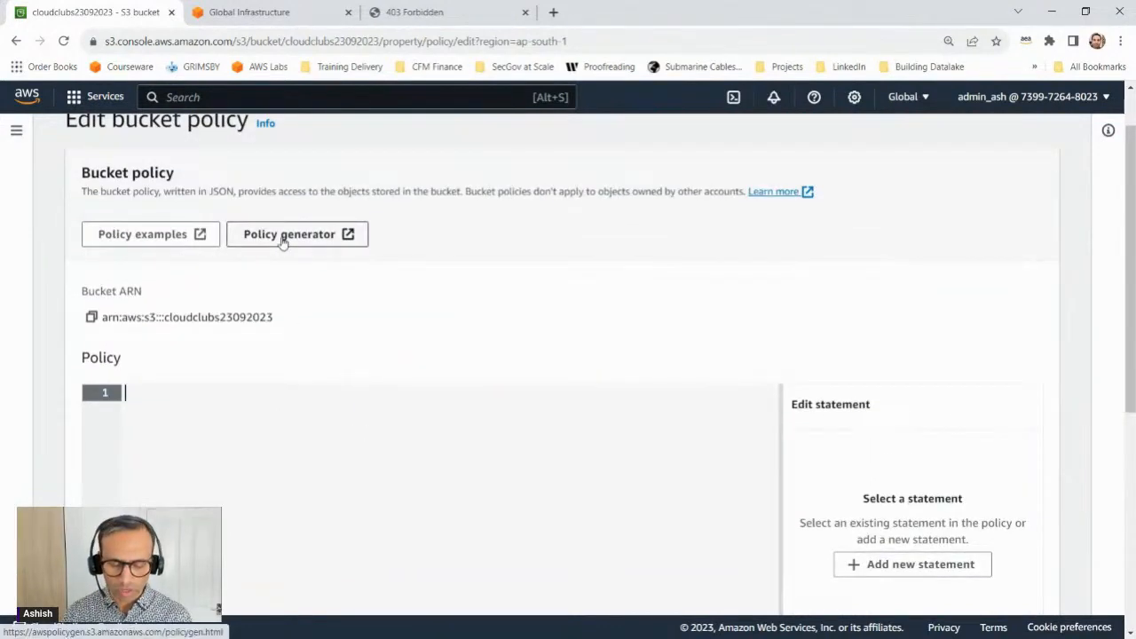
pyautogui.click(284, 234)
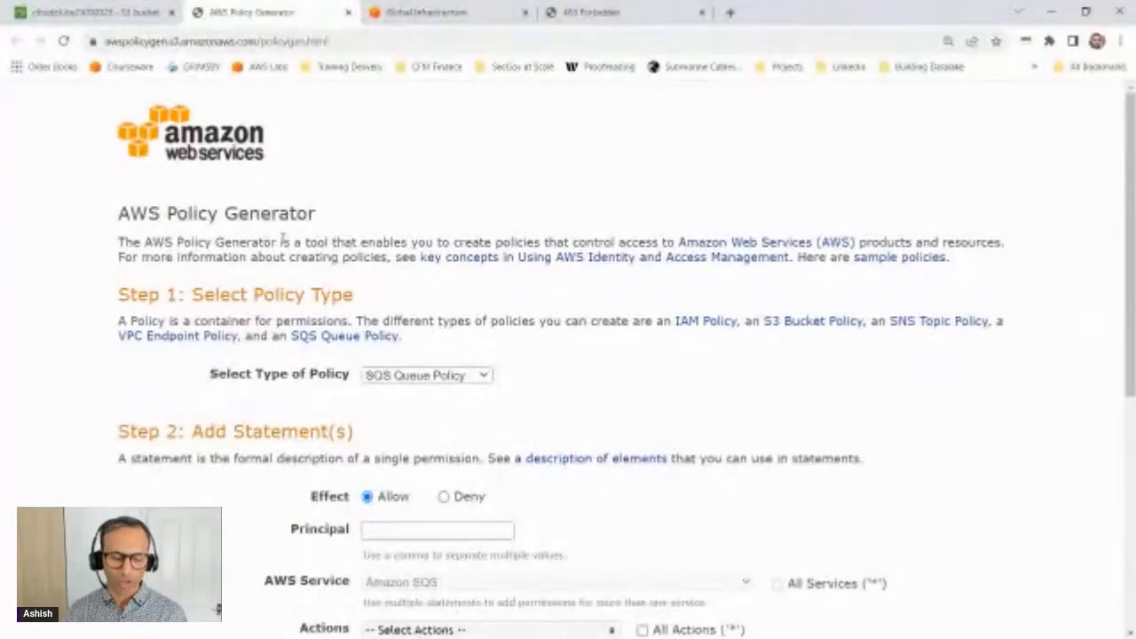
pyautogui.scroll(-1, 255, 205)
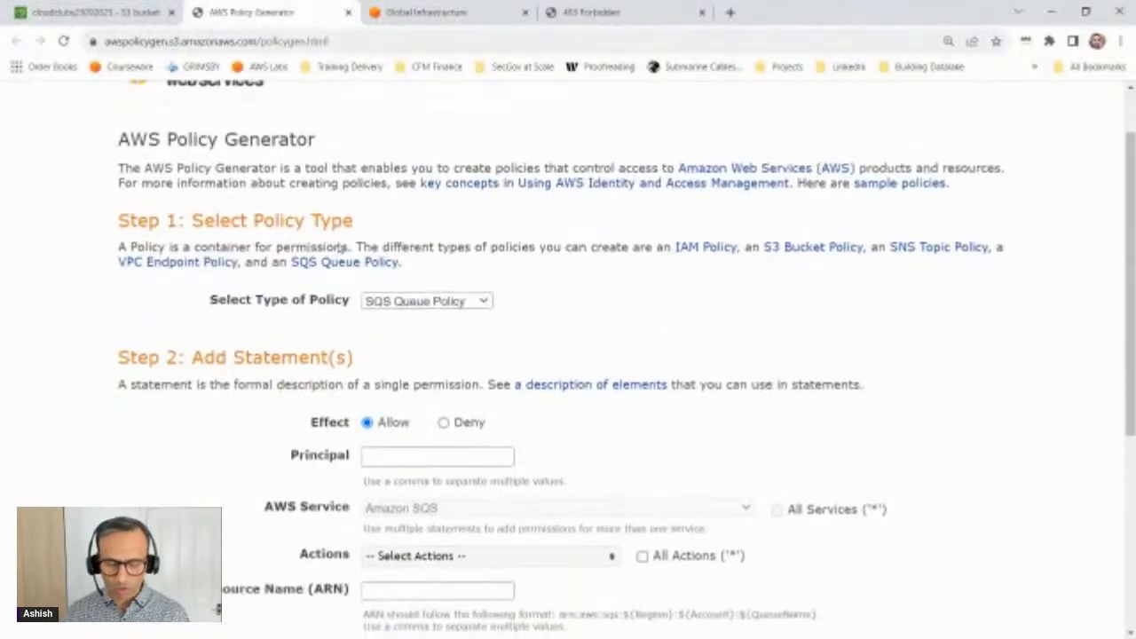
pyautogui.click(413, 303)
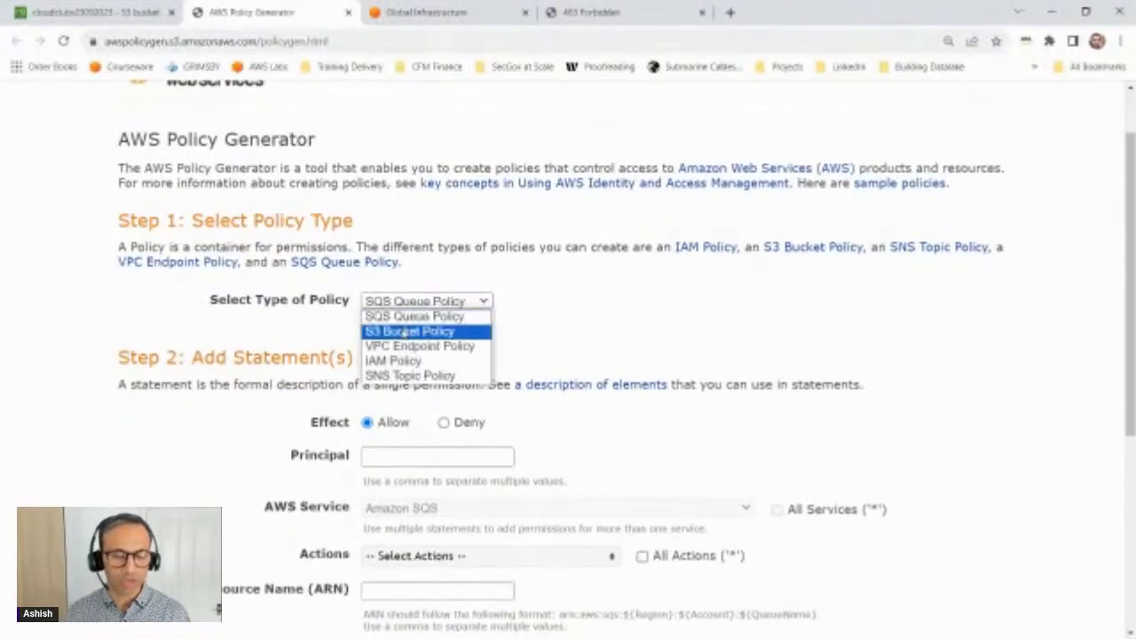
pyautogui.click(404, 331)
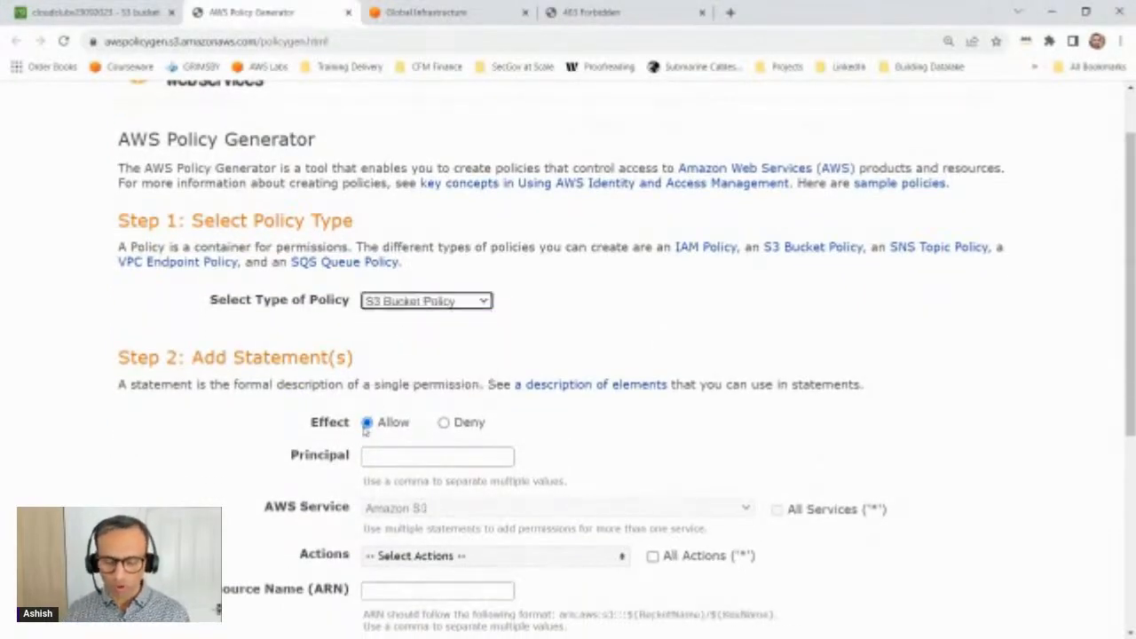
pyautogui.click(381, 458)
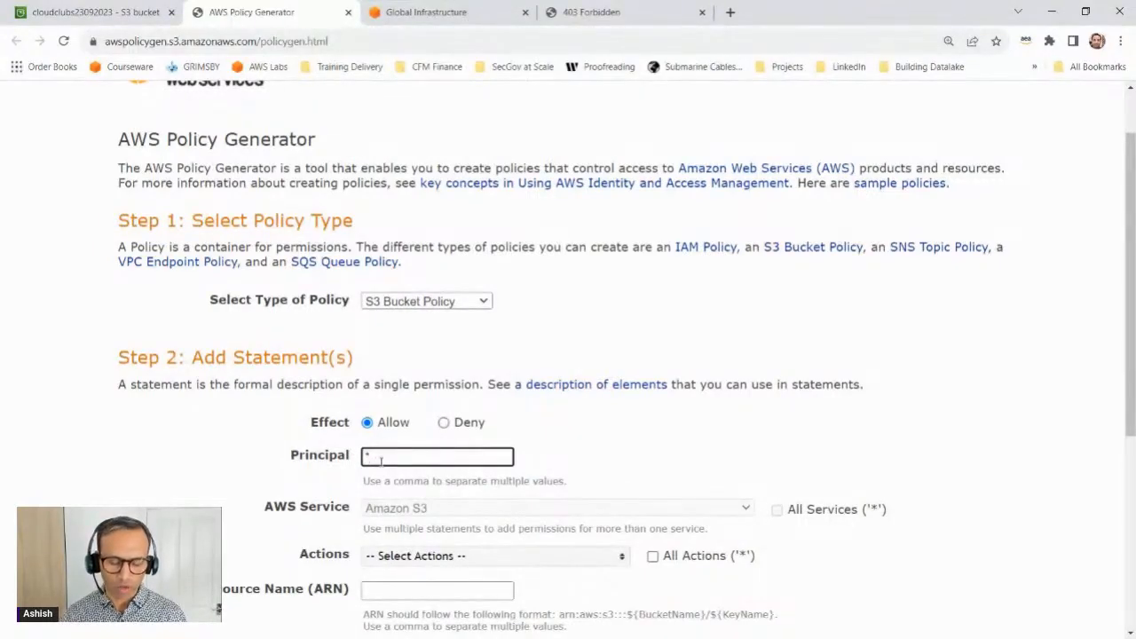
# Step: Select the GetObject action for the Allow statement in the policy generator
pyautogui.click(516, 559)
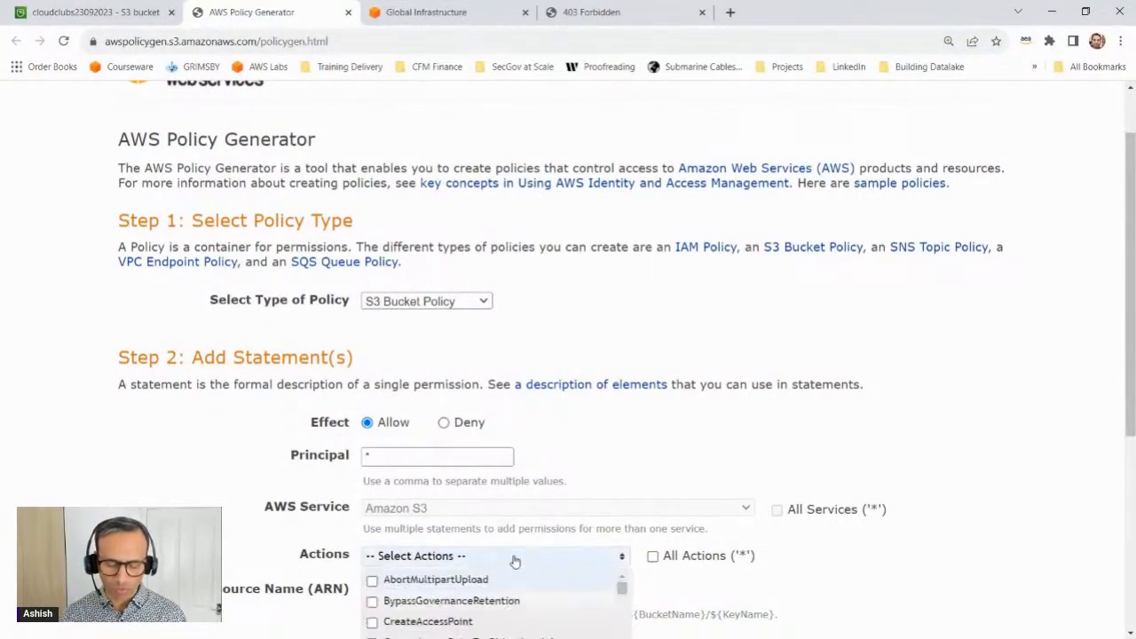
pyautogui.scroll(-2, 565, 558)
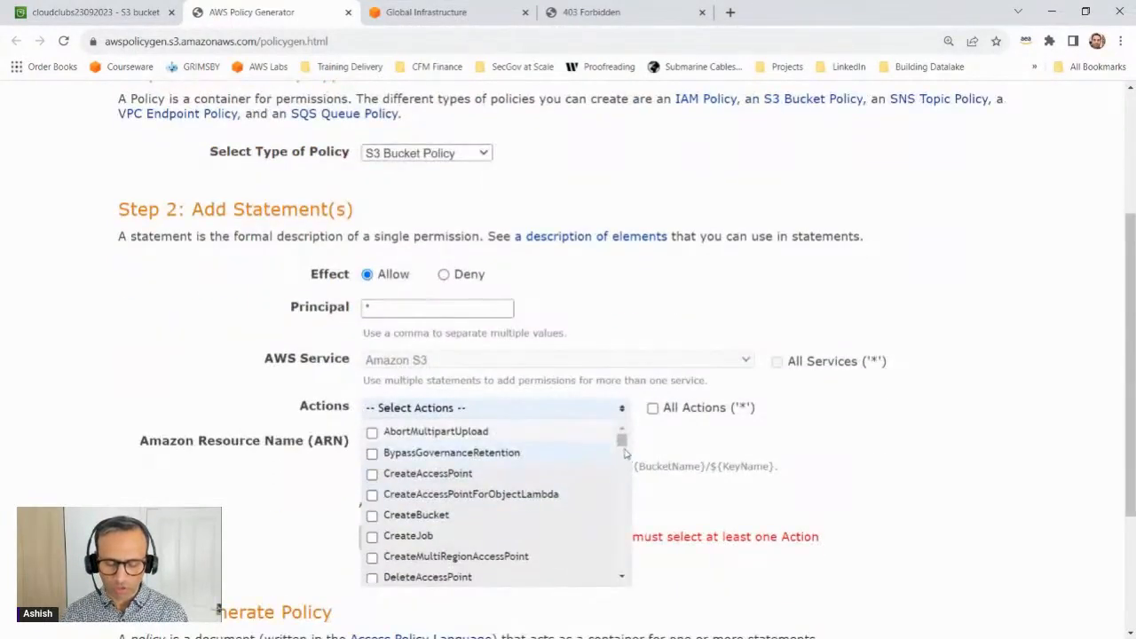
pyautogui.moveTo(622, 444); pyautogui.dragTo(623, 505)
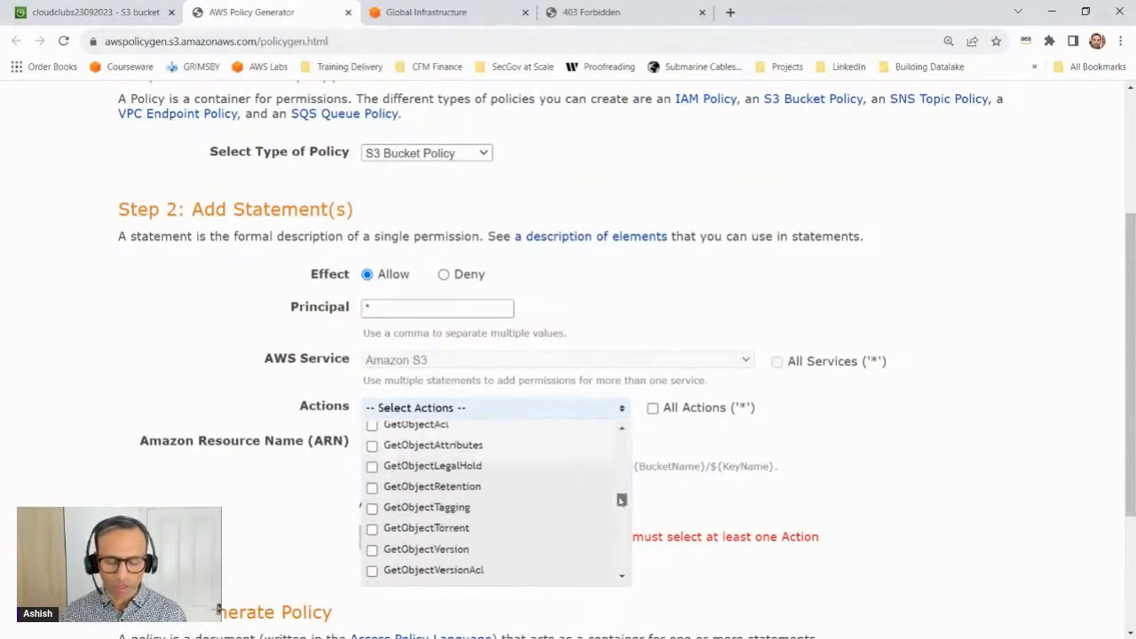
pyautogui.scroll(1, 457, 493)
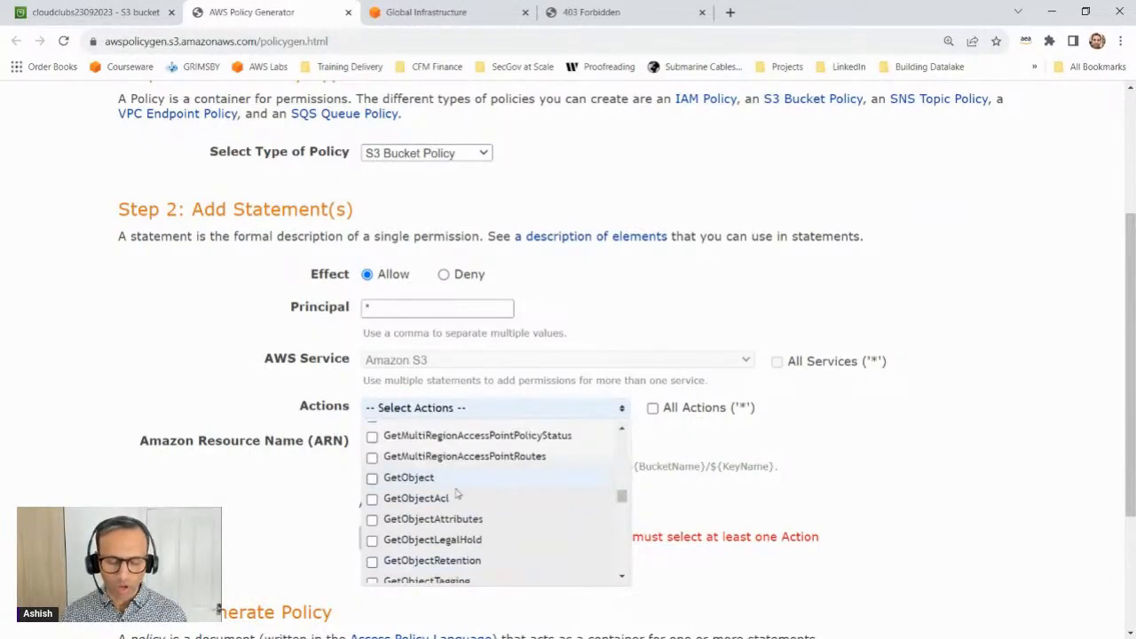
pyautogui.click(372, 478)
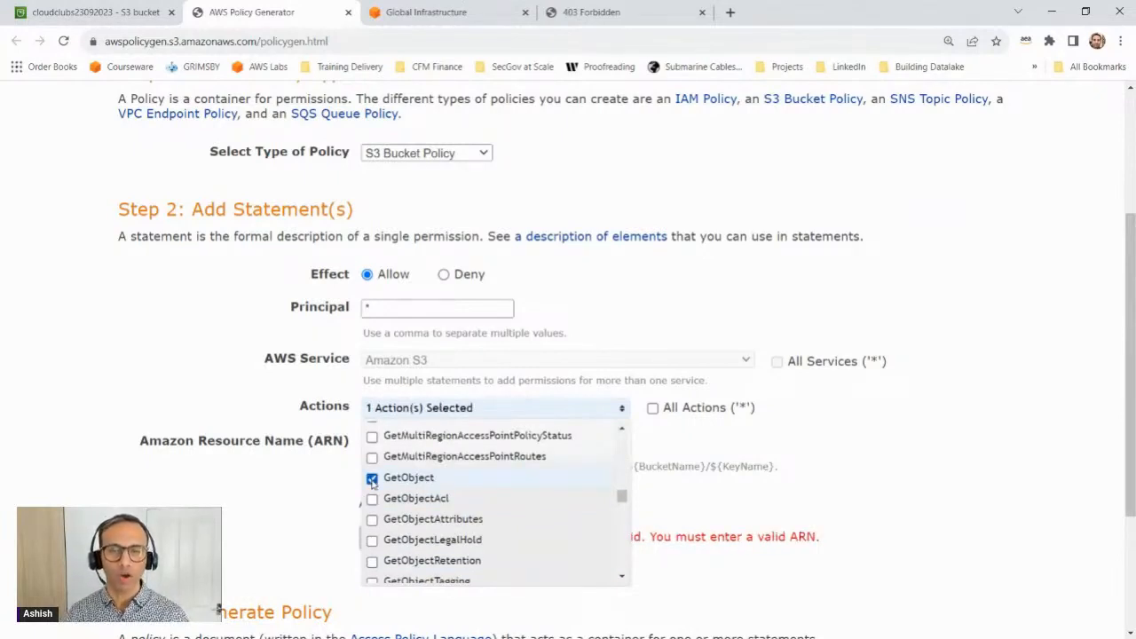
pyautogui.click(291, 499)
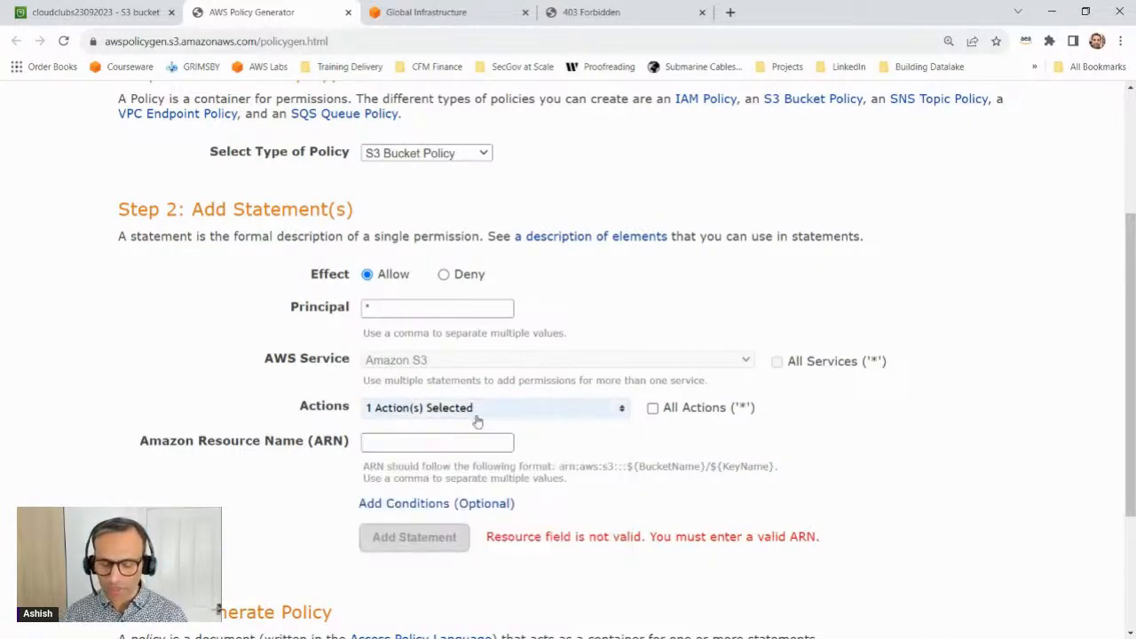
# Step: Paste the ARN of the cloudclubs23092023 bucket as the Amazon Resource Name and add the statement
pyautogui.click(377, 449)
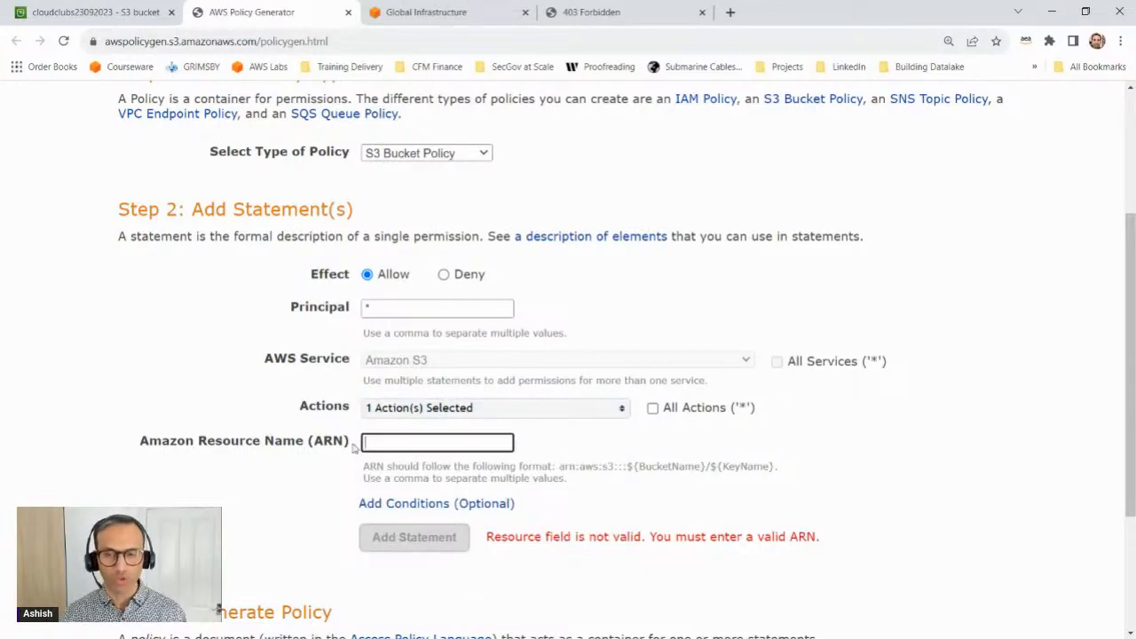
pyautogui.hotkey('ctrl', 'v')
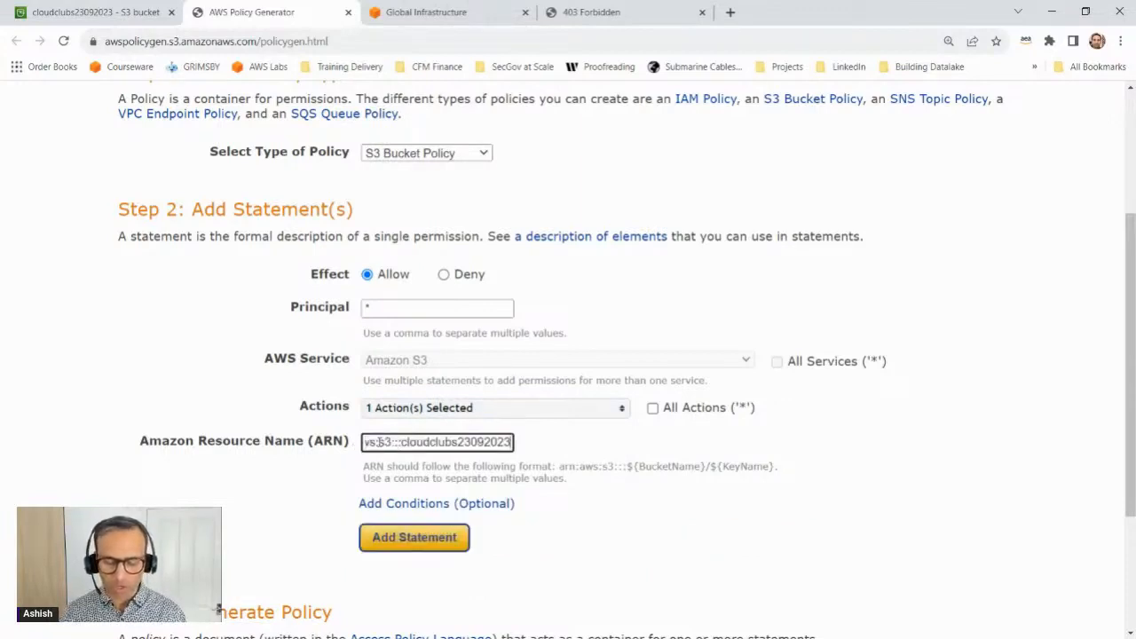
pyautogui.moveTo(377, 441); pyautogui.dragTo(332, 448)
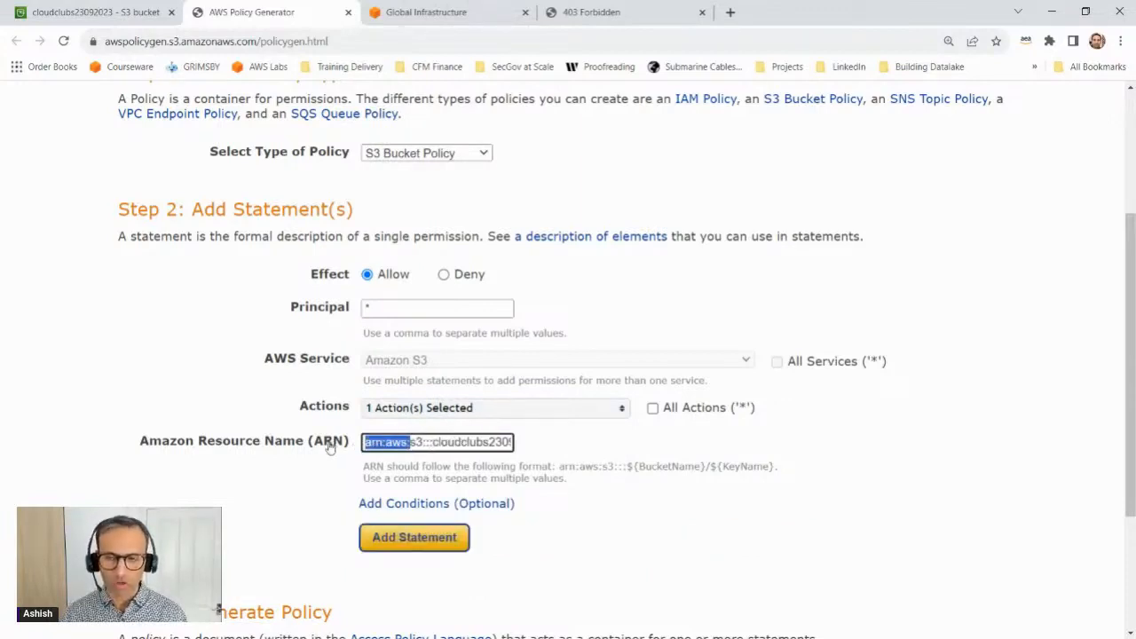
pyautogui.click(427, 543)
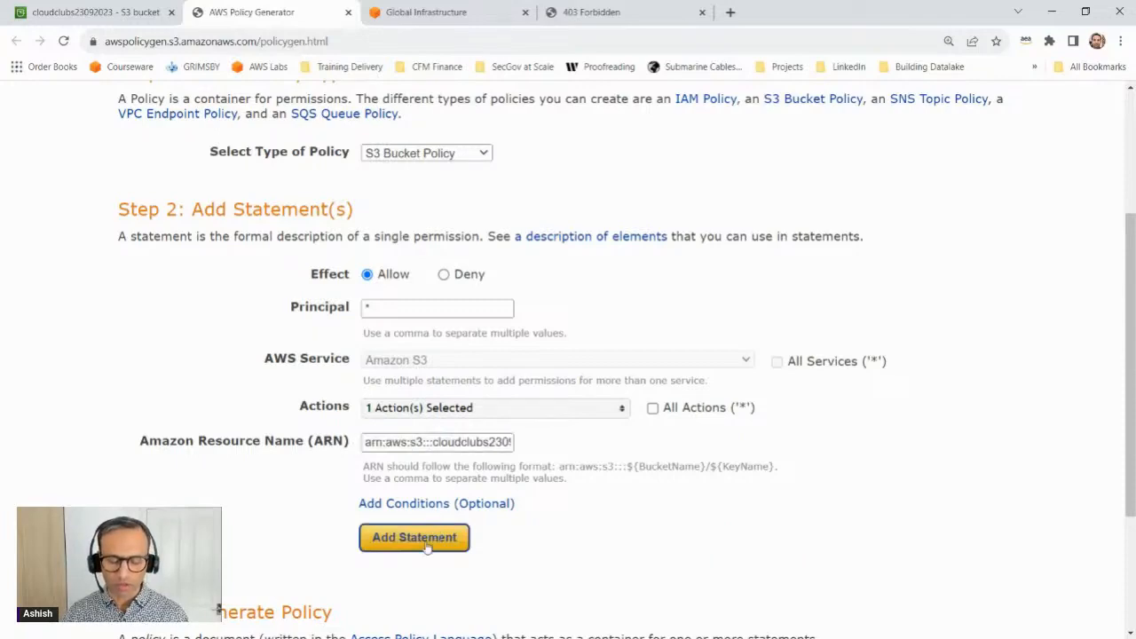
# Step: Generate the policy and copy its entire JSON document
pyautogui.scroll(-4, 427, 548)
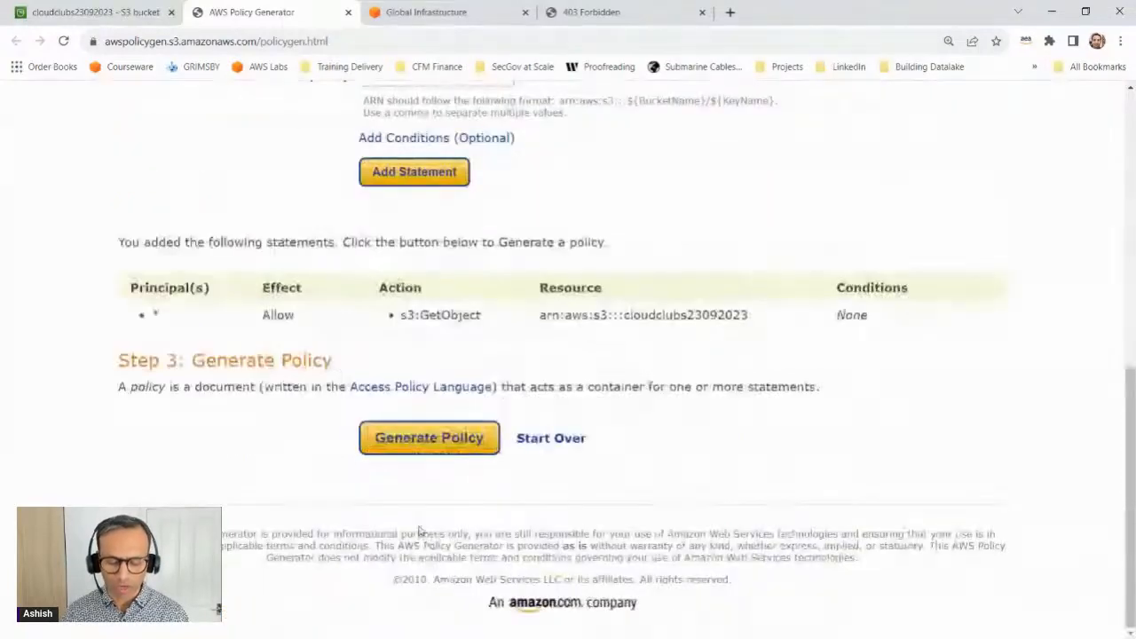
pyautogui.click(411, 454)
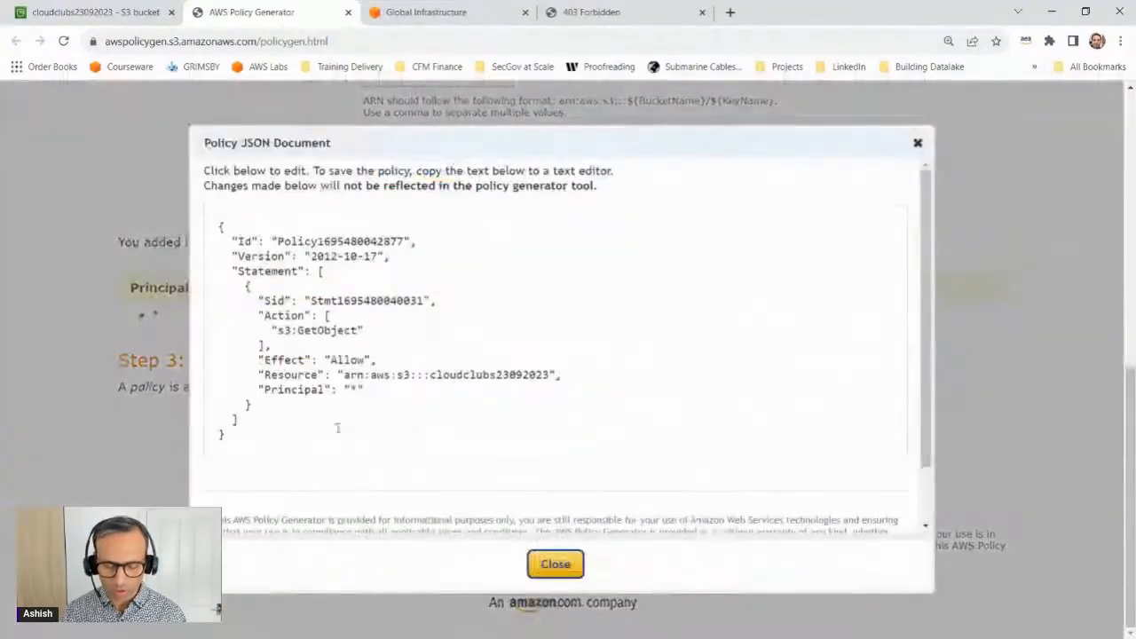
pyautogui.moveTo(240, 422); pyautogui.dragTo(146, 214)
pyautogui.hotkey('ctrl', 'a')
pyautogui.hotkey('ctrl', 'c')
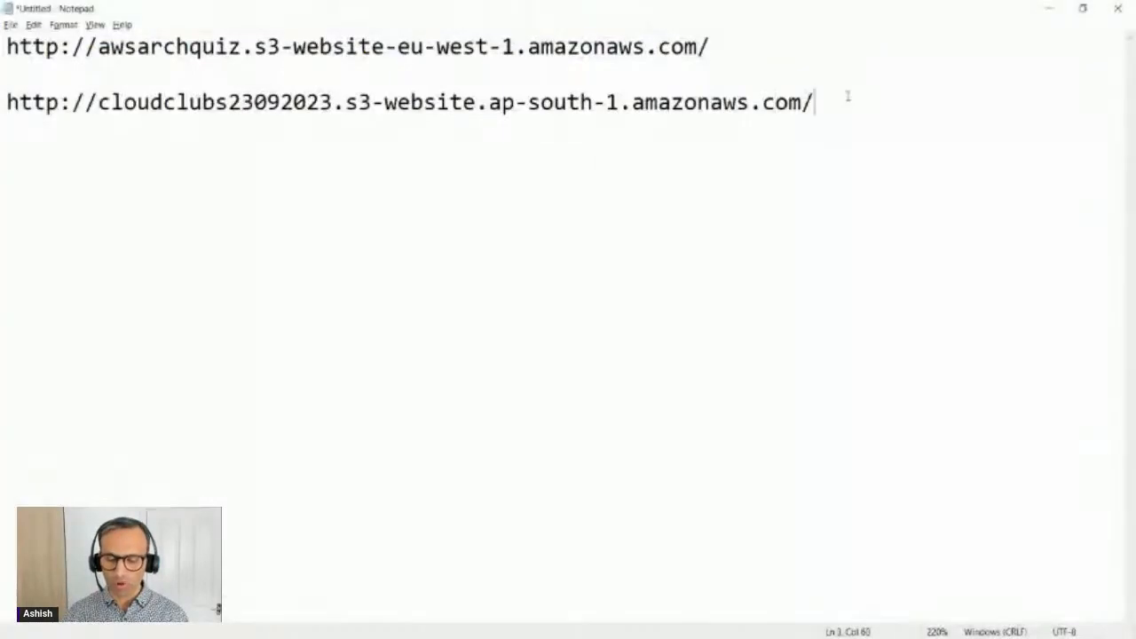
# Step: Switch to Notepad and paste the policy JSON a few lines below the cloudclubs23092023 website URL
pyautogui.press('Return')
pyautogui.press('Return')
pyautogui.press('Return')
pyautogui.hotkey('ctrl', 'v')
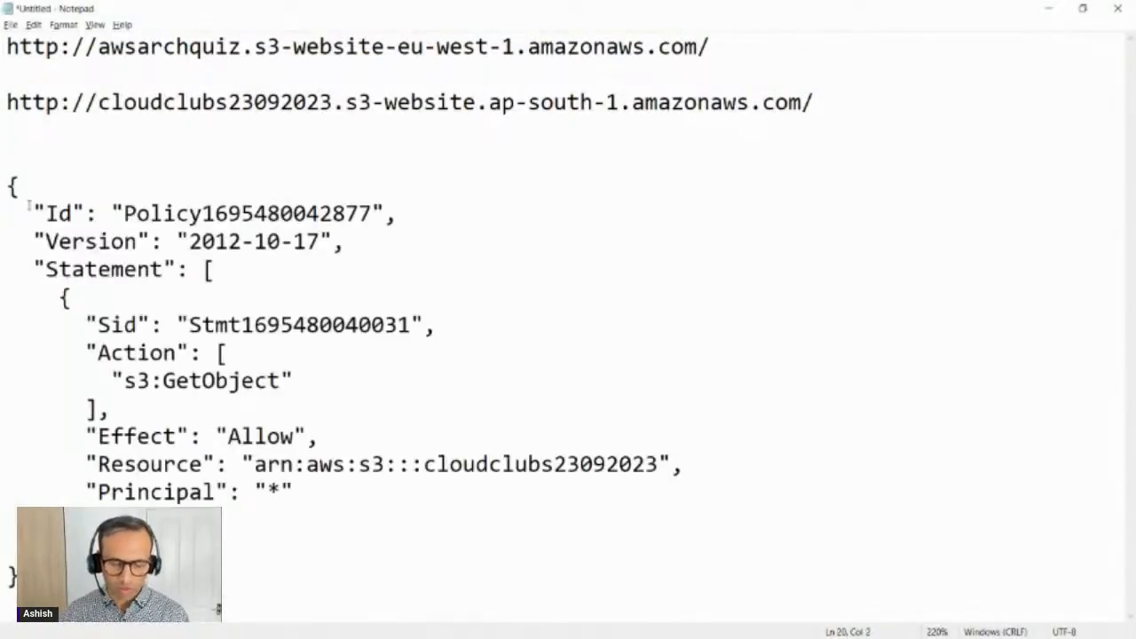
# Step: Examine the policy's Id, Version, Sid, Action, Effect, Resource and Principal elements by highlighting them in the Notepad text
pyautogui.moveTo(30, 208); pyautogui.dragTo(398, 205)
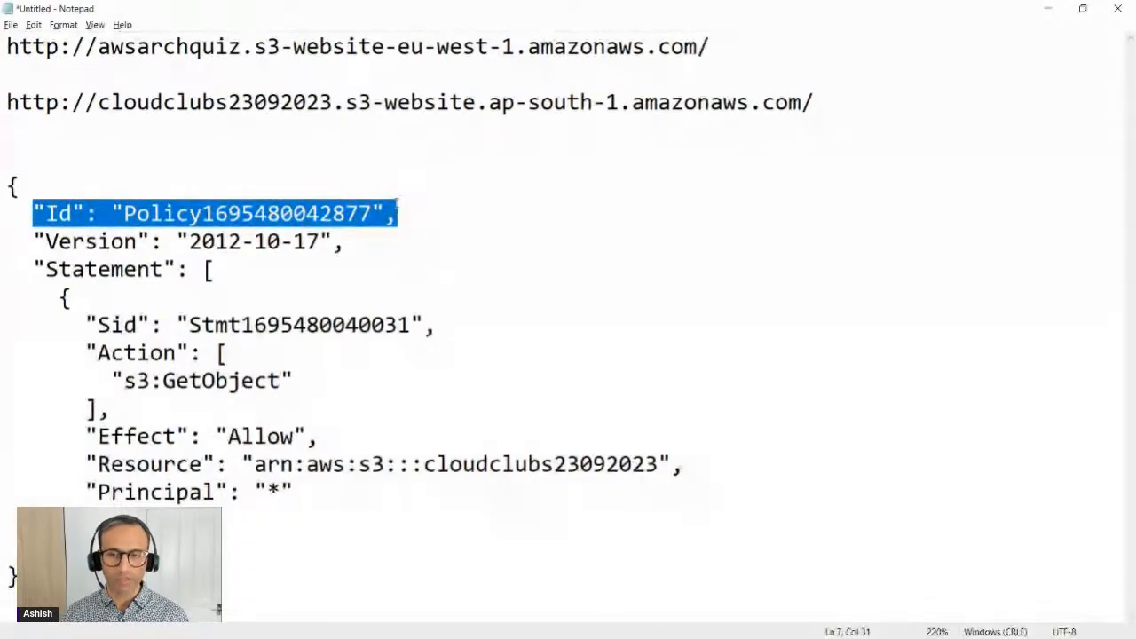
pyautogui.moveTo(32, 241); pyautogui.dragTo(342, 236)
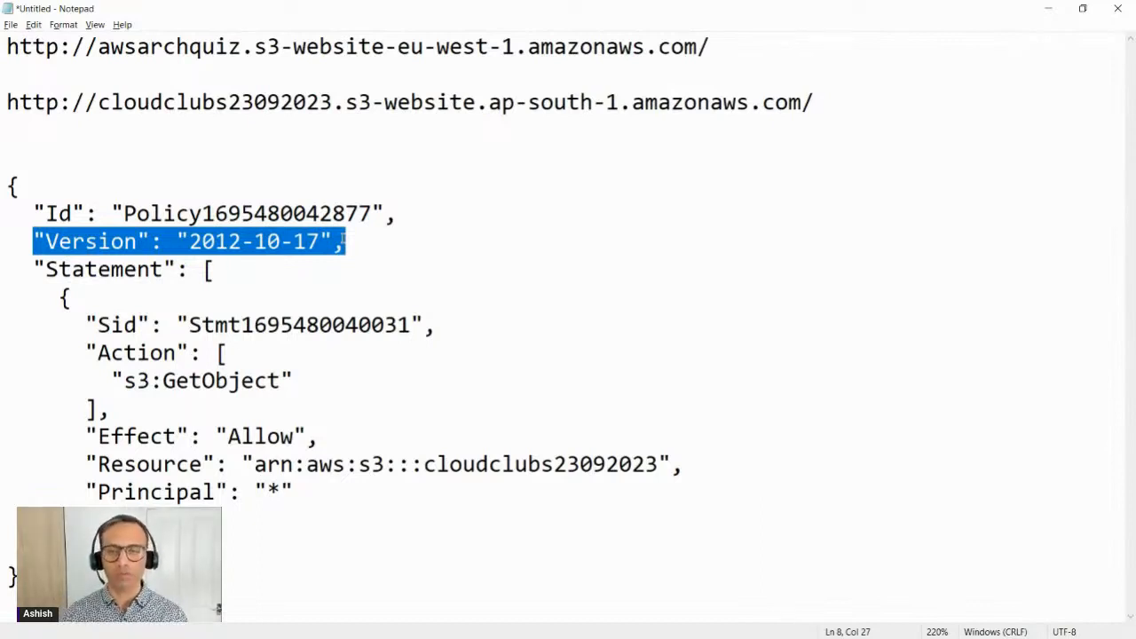
pyautogui.click(218, 240)
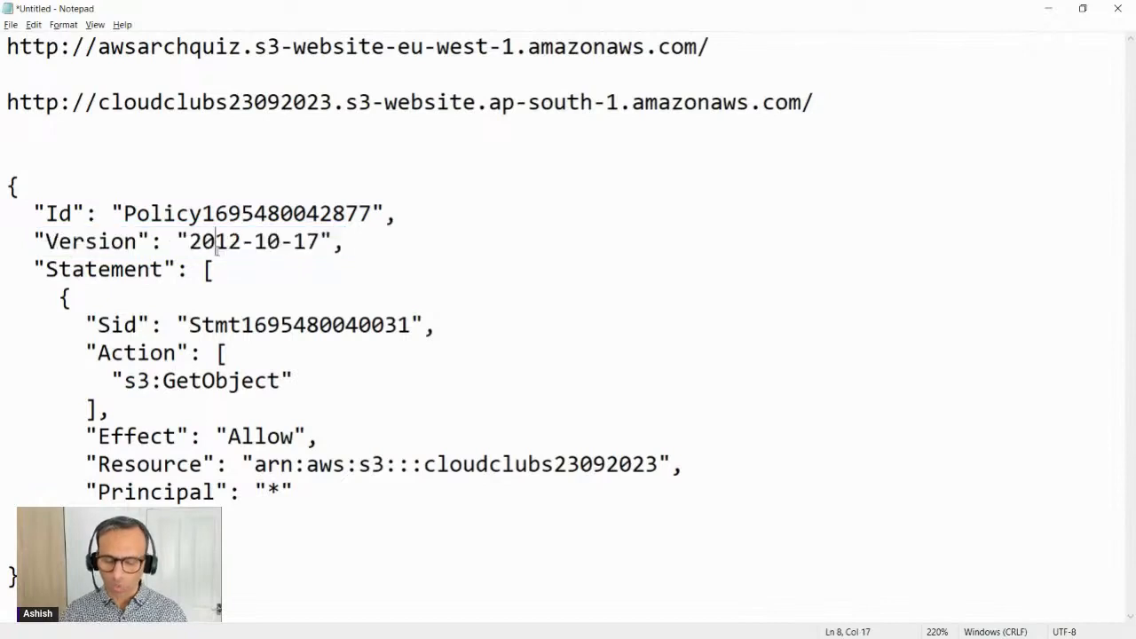
pyautogui.click(190, 241)
pyautogui.moveTo(190, 241); pyautogui.dragTo(324, 239)
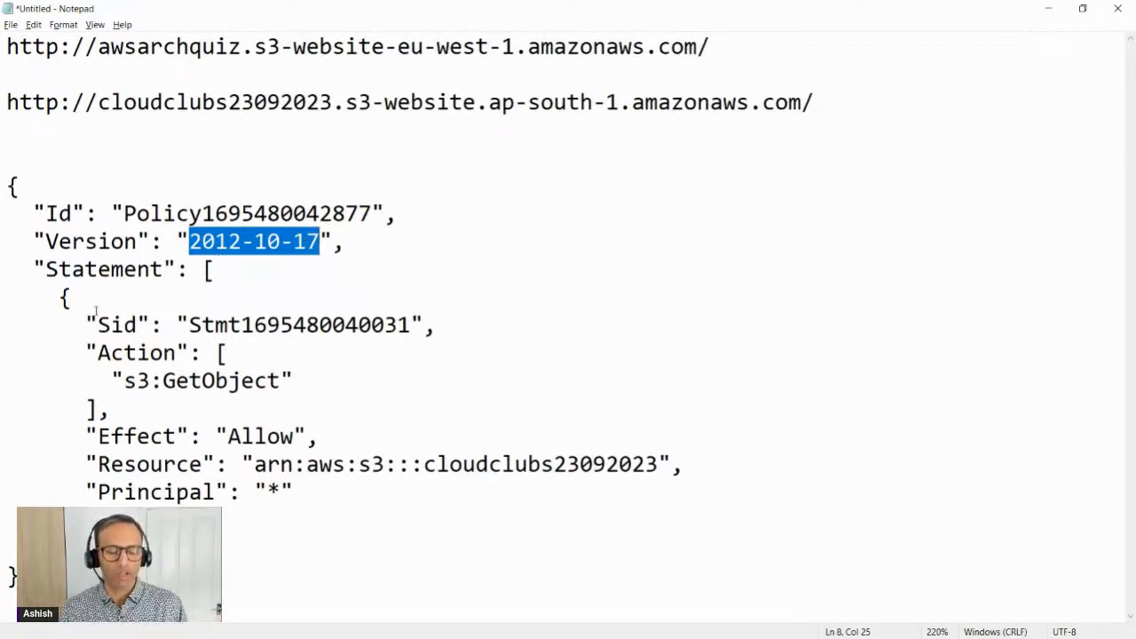
pyautogui.moveTo(75, 324); pyautogui.dragTo(302, 496)
pyautogui.click(354, 367)
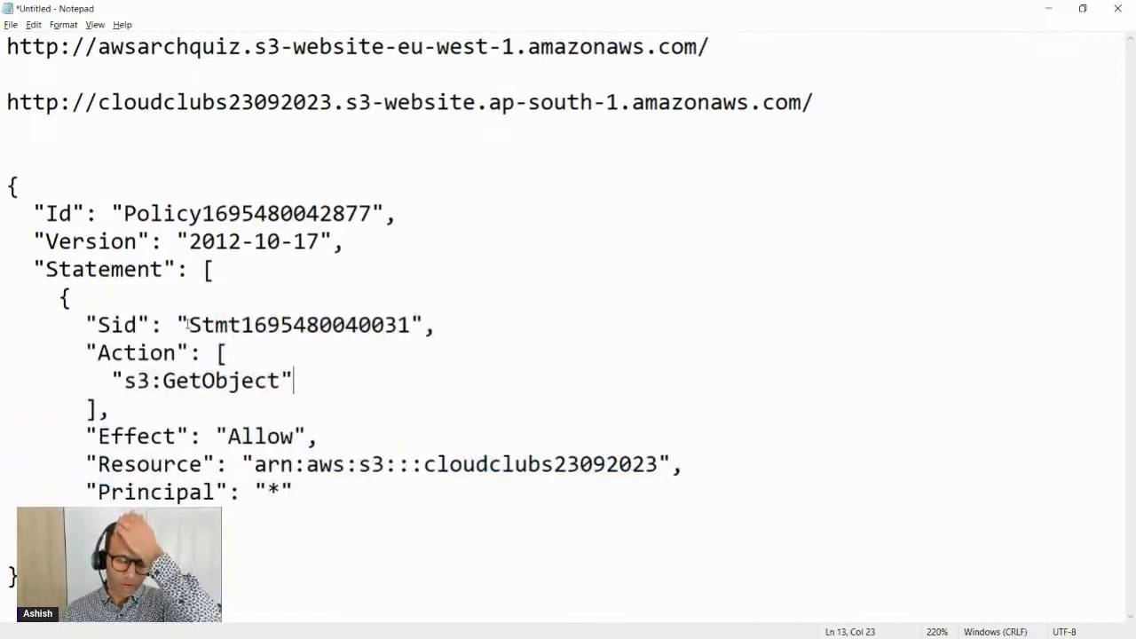
pyautogui.moveTo(202, 325); pyautogui.dragTo(397, 325)
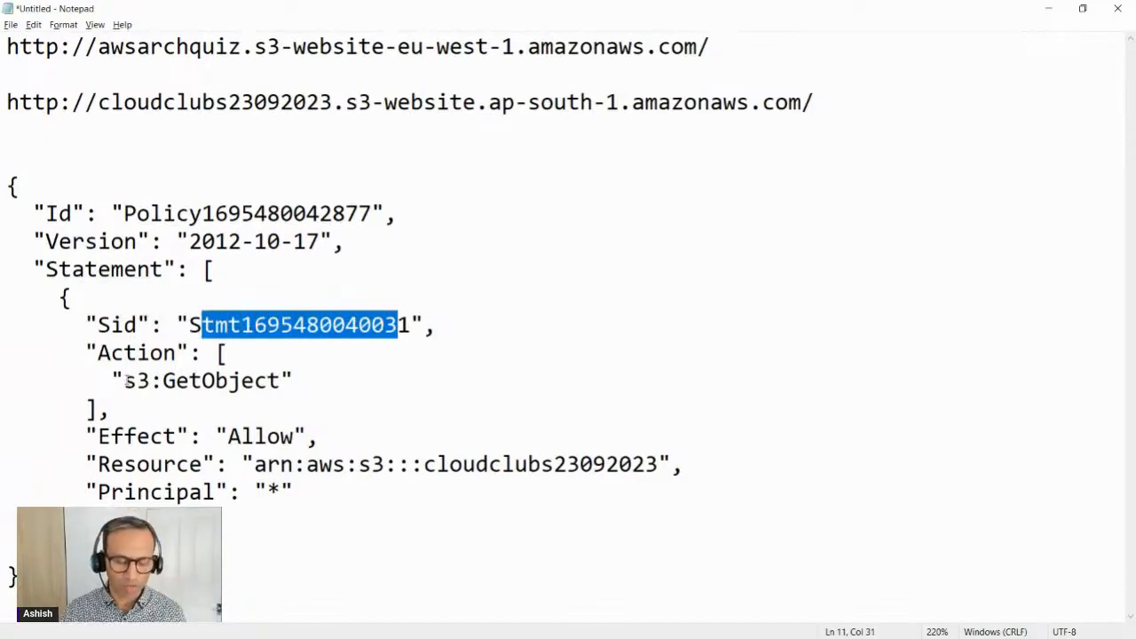
pyautogui.moveTo(125, 380); pyautogui.dragTo(282, 380)
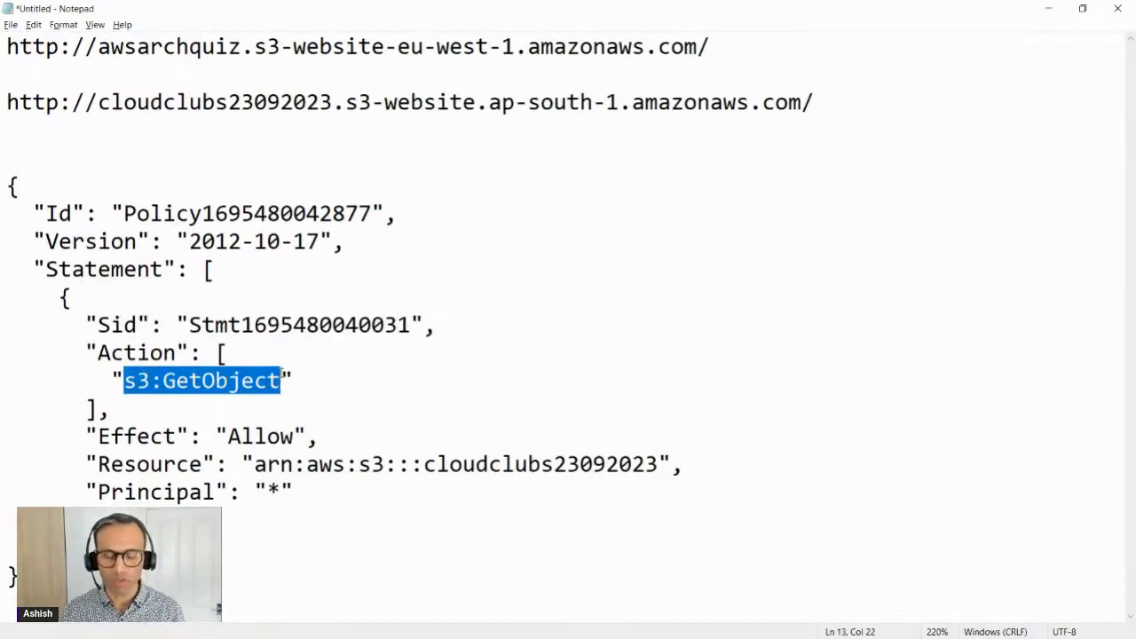
pyautogui.moveTo(228, 436); pyautogui.dragTo(659, 464)
pyautogui.moveTo(296, 492); pyautogui.dragTo(178, 494)
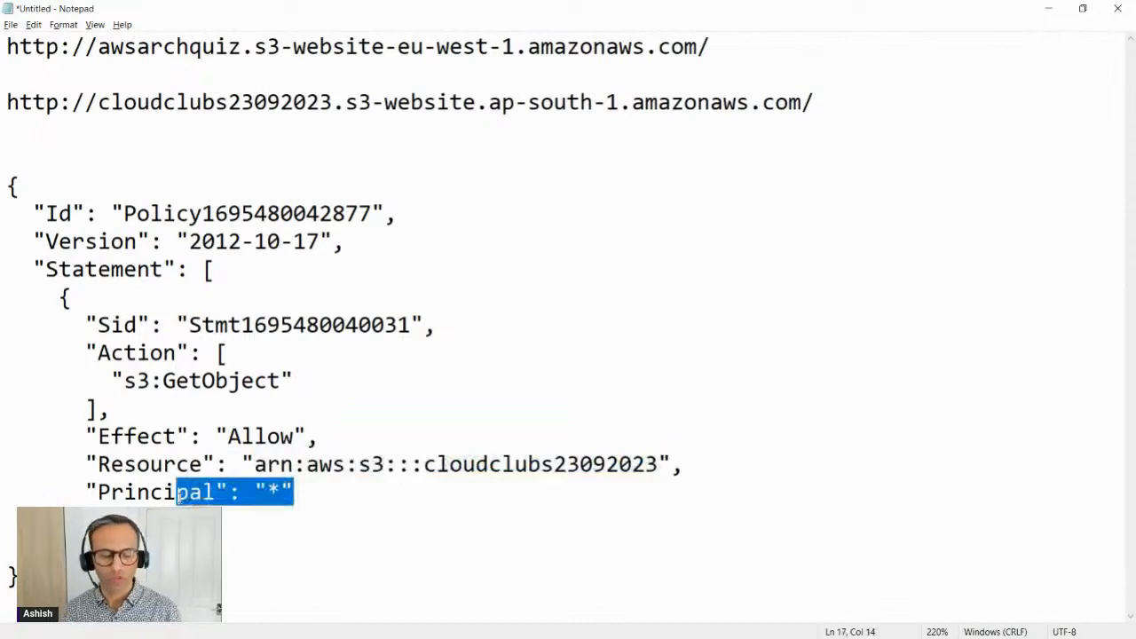
# Step: Copy the policy JSON from Notepad into the bucket policy editor of cloudclubs23092023 in the S3 console and try to save the changes
pyautogui.moveTo(19, 578); pyautogui.dragTo(7, 184)
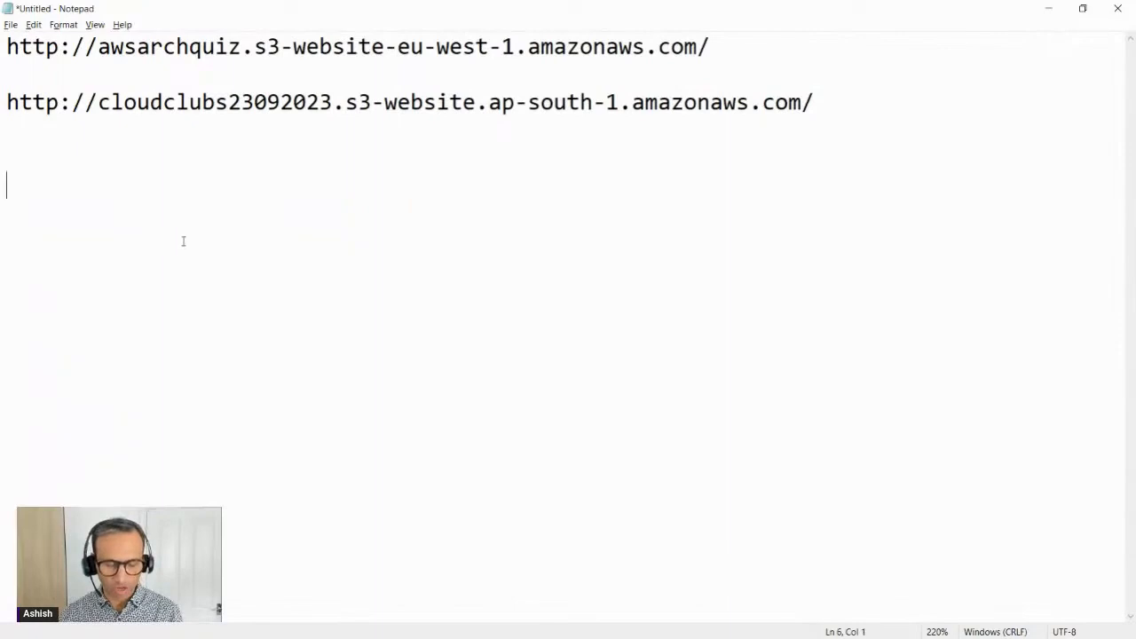
pyautogui.hotkey('ctrl', 'v')
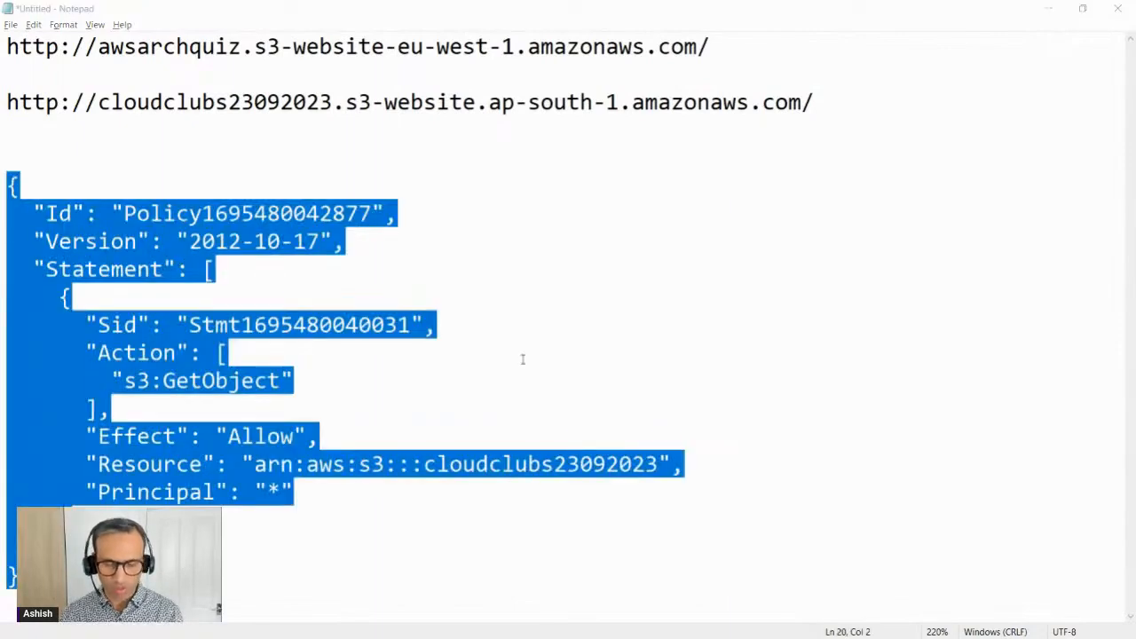
pyautogui.hotkey('alt', 'Tab')
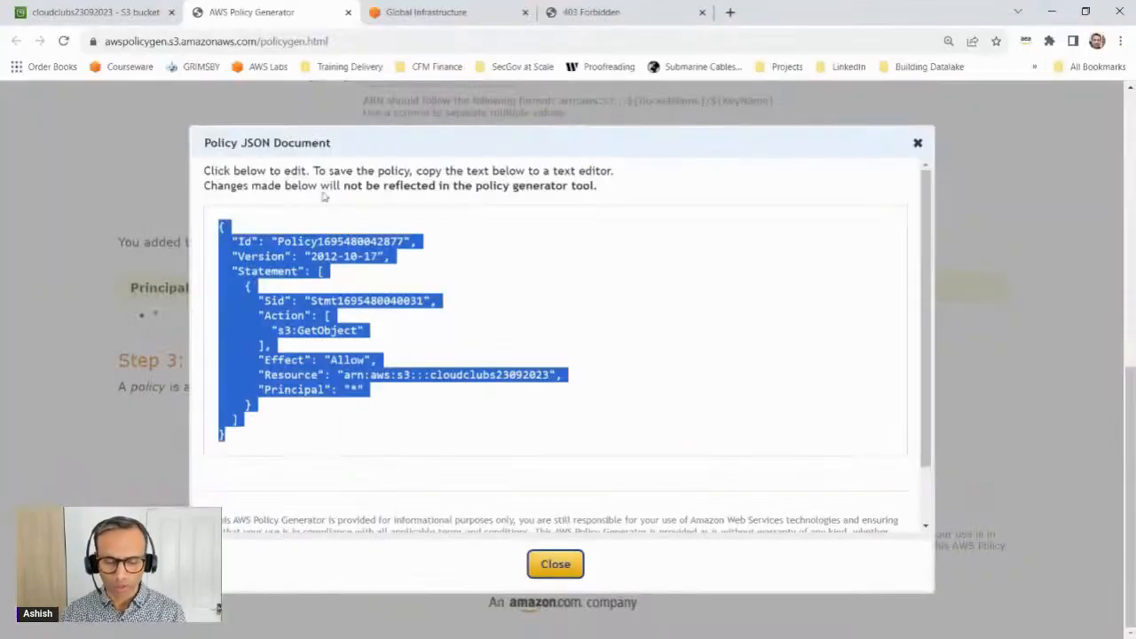
pyautogui.click(102, 12)
pyautogui.click(182, 392)
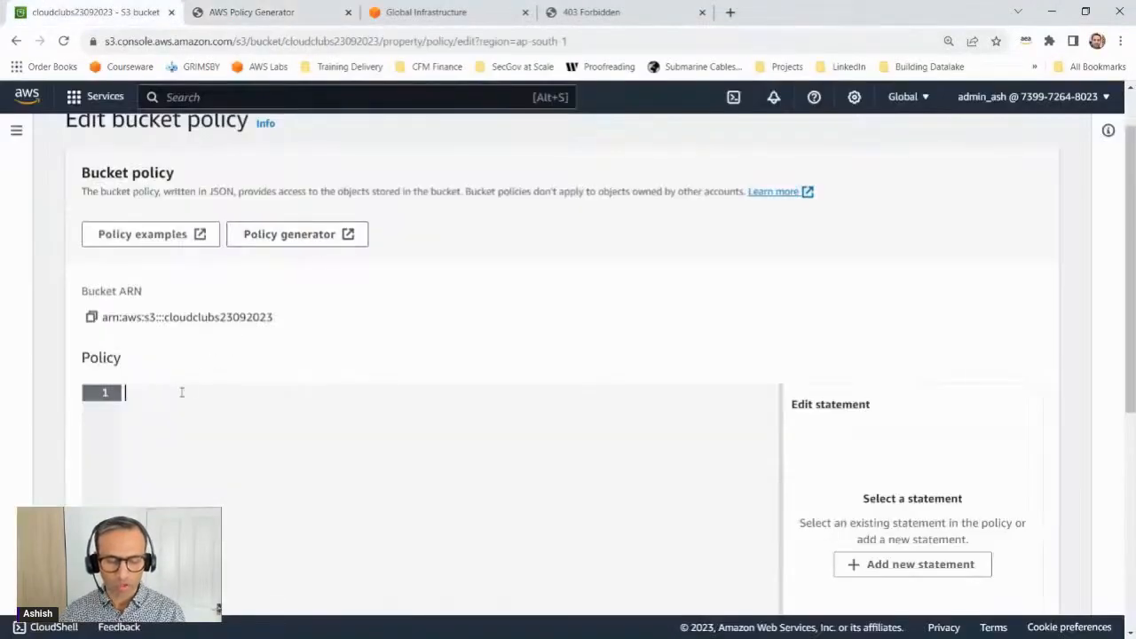
pyautogui.hotkey('ctrl', 'v')
pyautogui.scroll(-5, 296, 418)
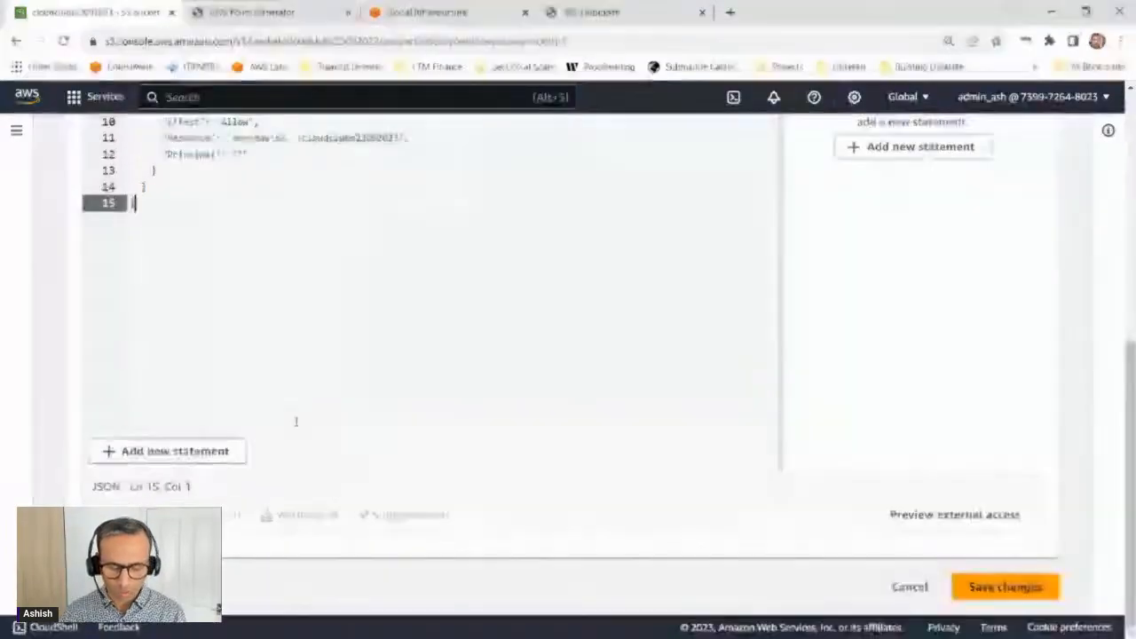
pyautogui.click(1003, 587)
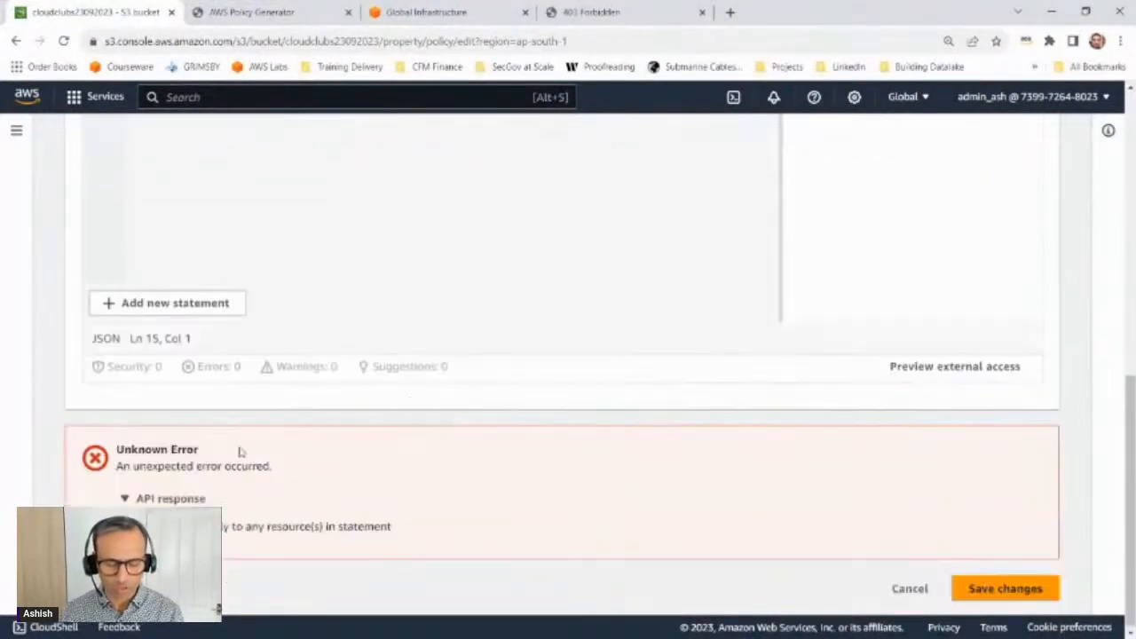
# Step: Examine the API response details of the bucket policy save error by highlighting the message text
pyautogui.click(137, 498)
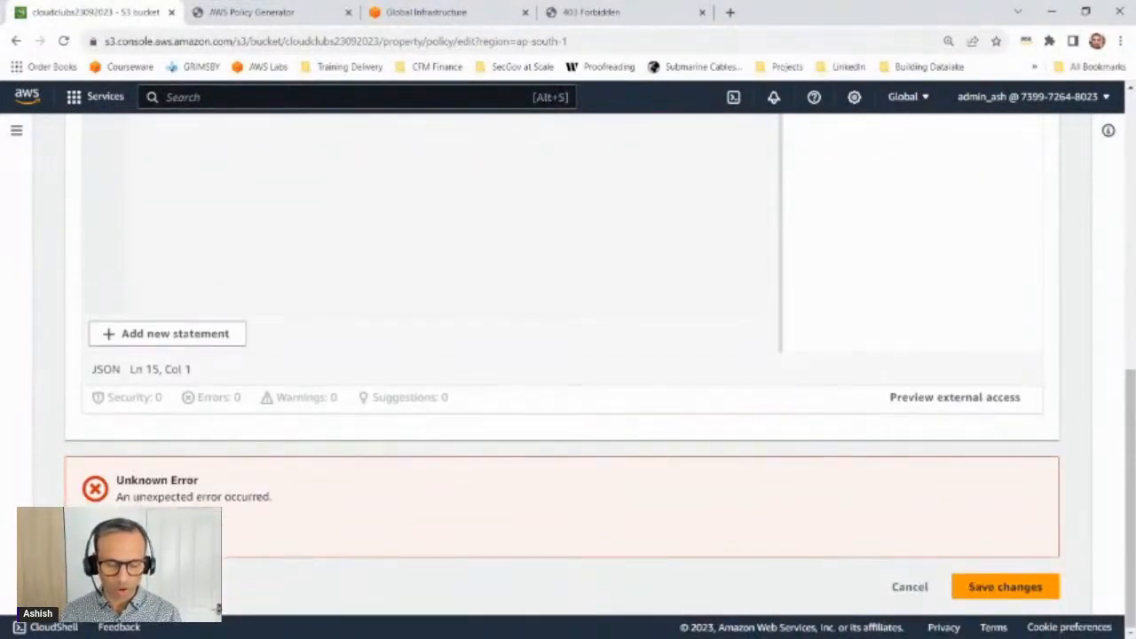
pyautogui.click(138, 530)
pyautogui.moveTo(138, 528); pyautogui.dragTo(379, 540)
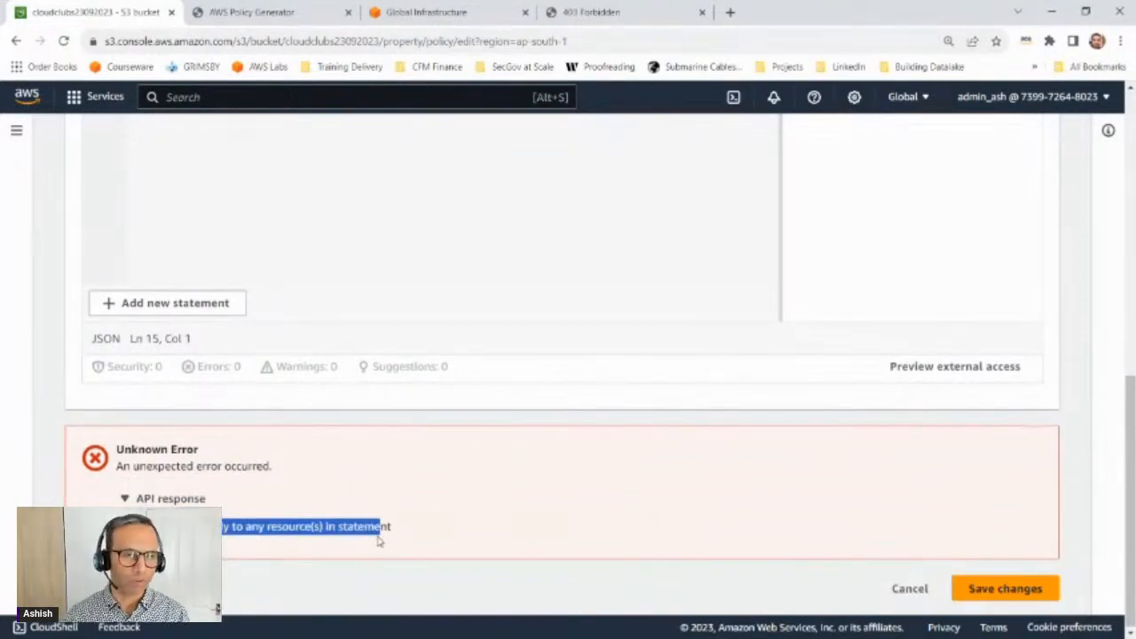
# Step: Switch to Notepad and compare the policy's GetObject action with its Resource ARN by highlighting both
pyautogui.hotkey('alt', 'Tab')
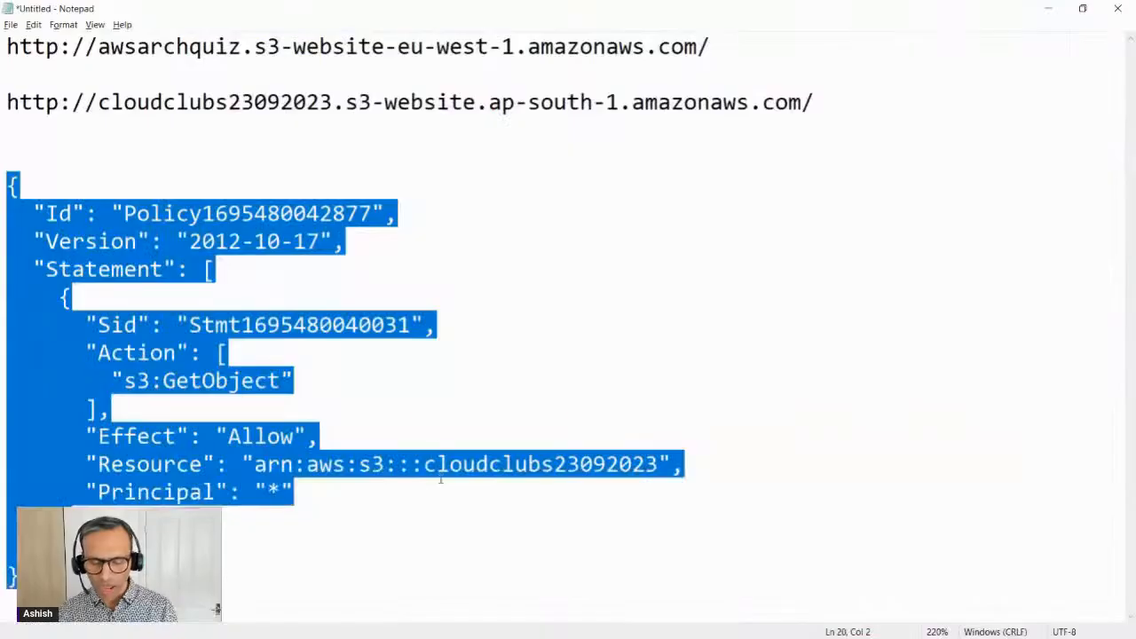
pyautogui.click(453, 354)
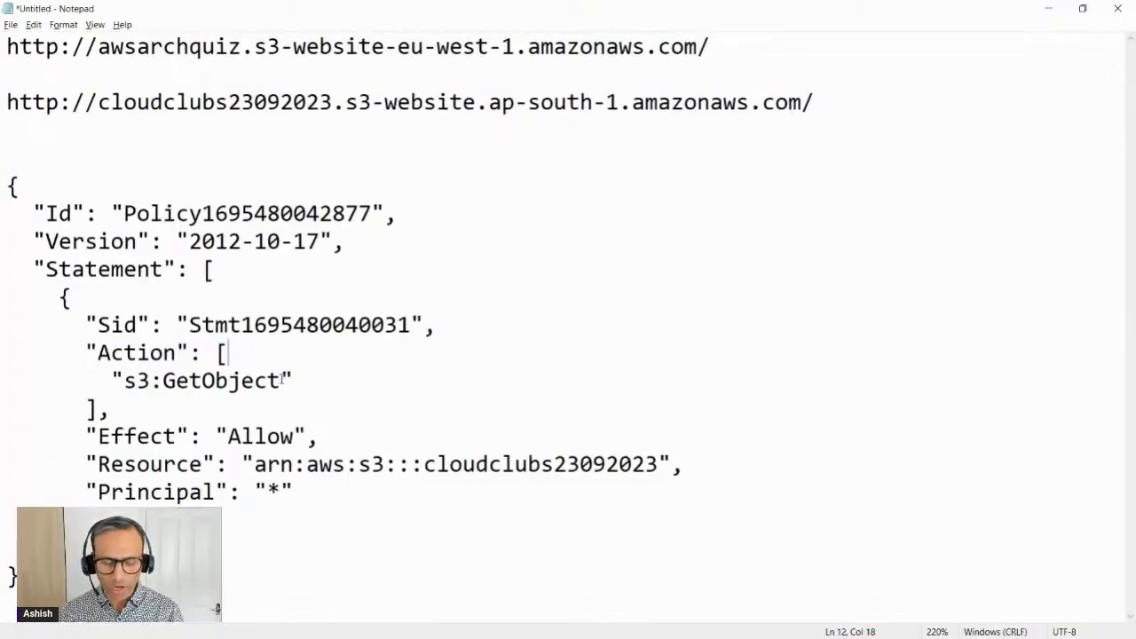
pyautogui.moveTo(281, 380); pyautogui.dragTo(159, 382)
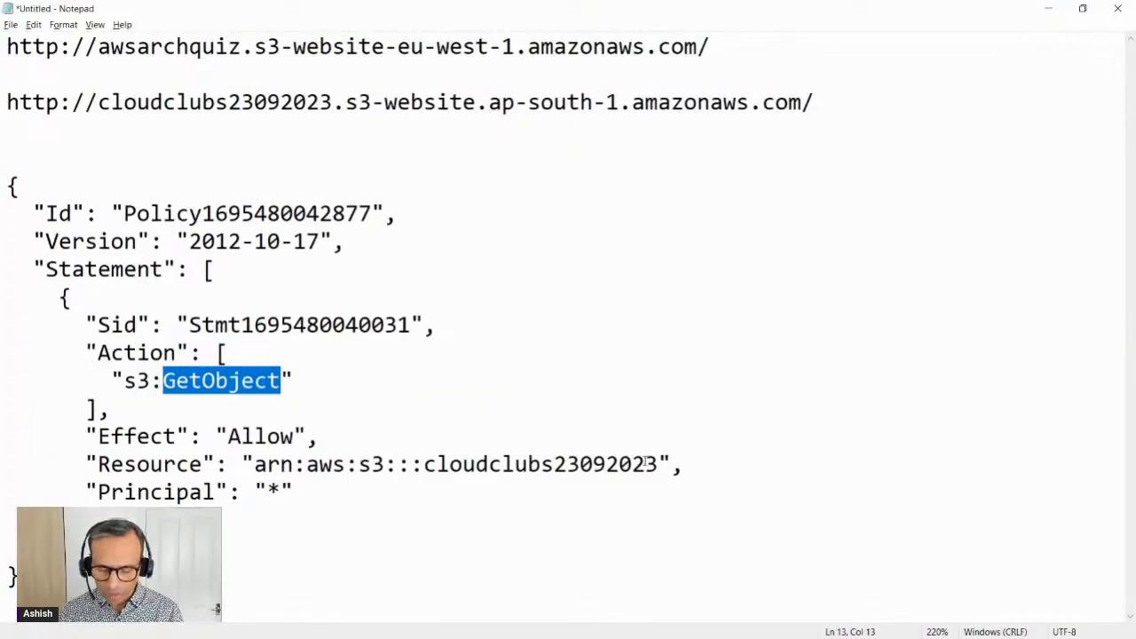
pyautogui.moveTo(658, 463); pyautogui.dragTo(280, 465)
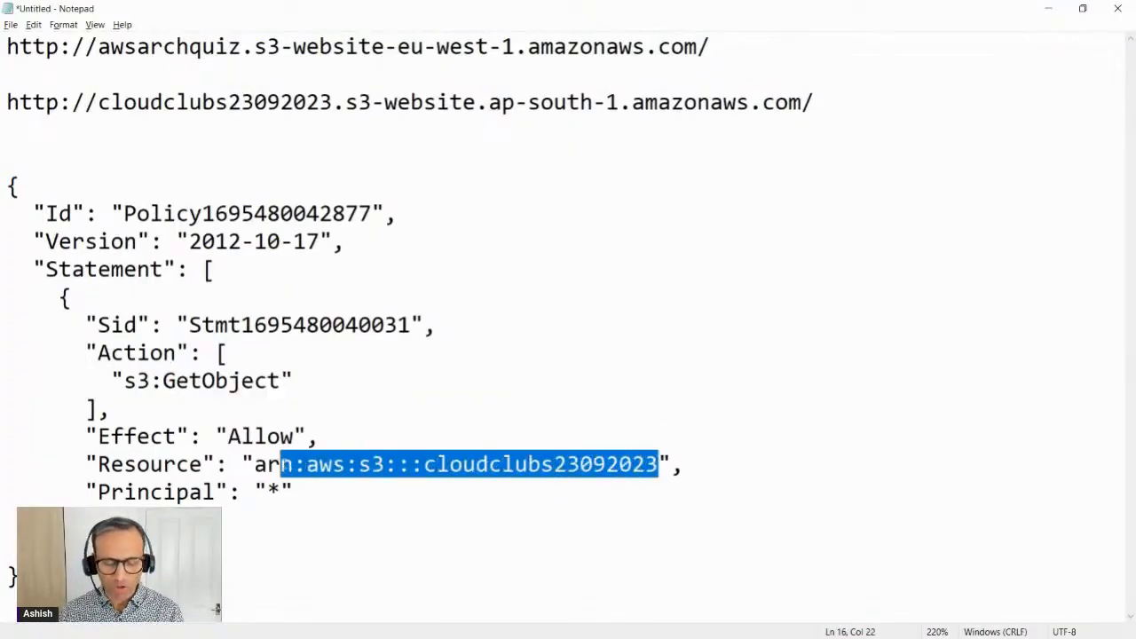
# Step: Append /image.png to the end of the Resource ARN in the Notepad policy, inside the closing quote
pyautogui.click(476, 464)
pyautogui.click(660, 464)
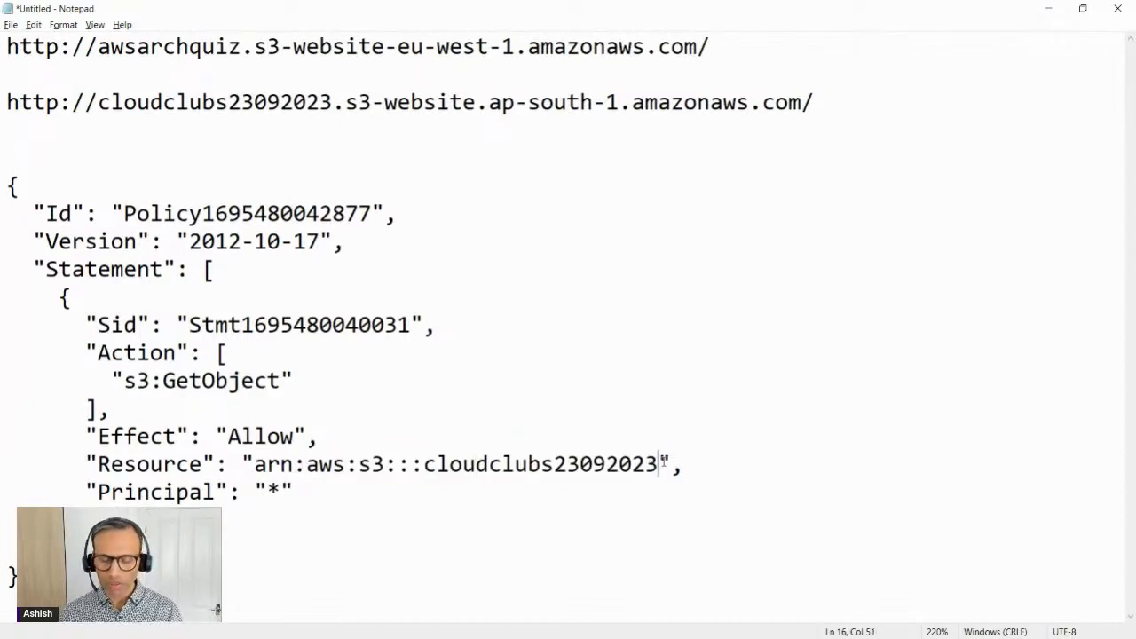
pyautogui.write('/')
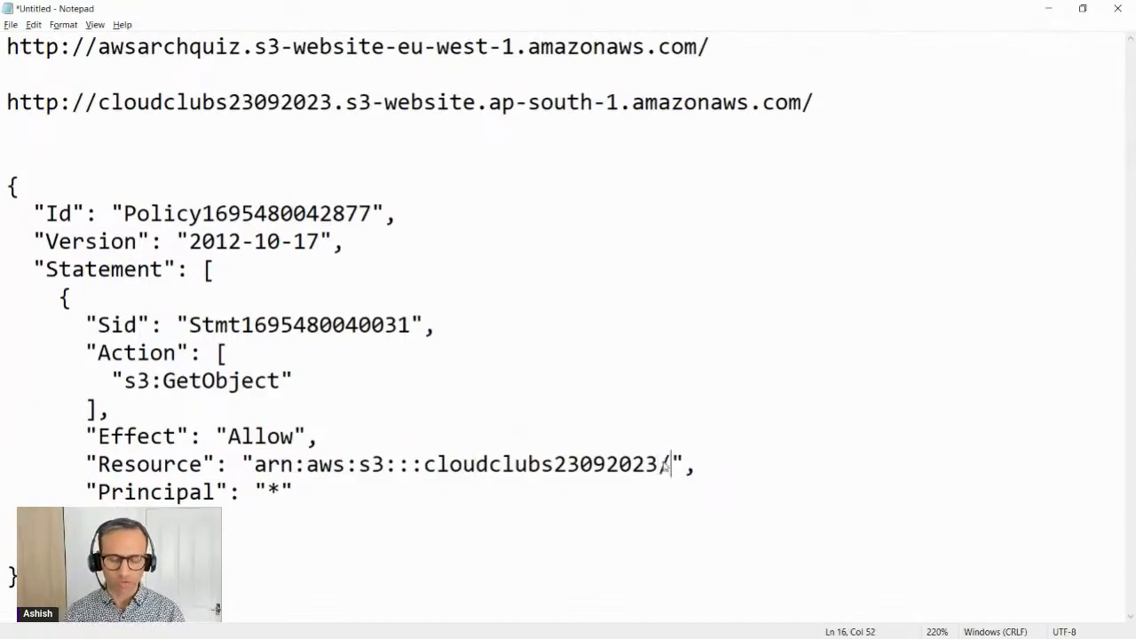
pyautogui.write('image.png')
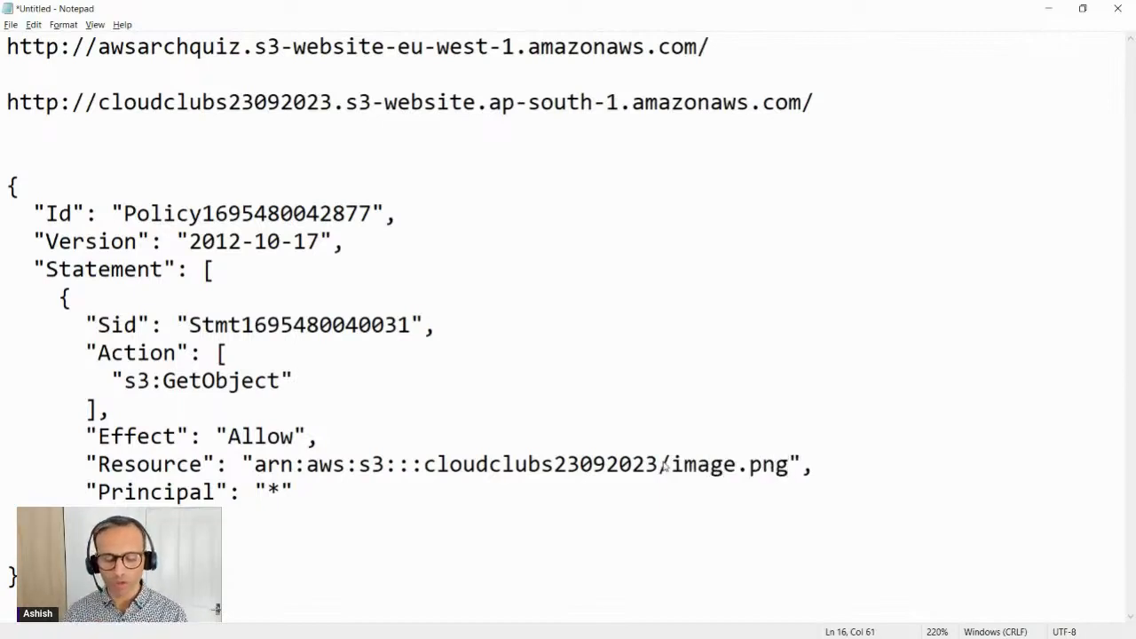
# Step: Replace the image.png object name in the Resource ARN with index.html
pyautogui.moveTo(97, 380); pyautogui.dragTo(282, 380)
pyautogui.moveTo(804, 464)
pyautogui.mouseDown()
pyautogui.moveTo(667, 463)
pyautogui.moveTo(788, 463)
pyautogui.mouseUp()
pyautogui.press('Down')
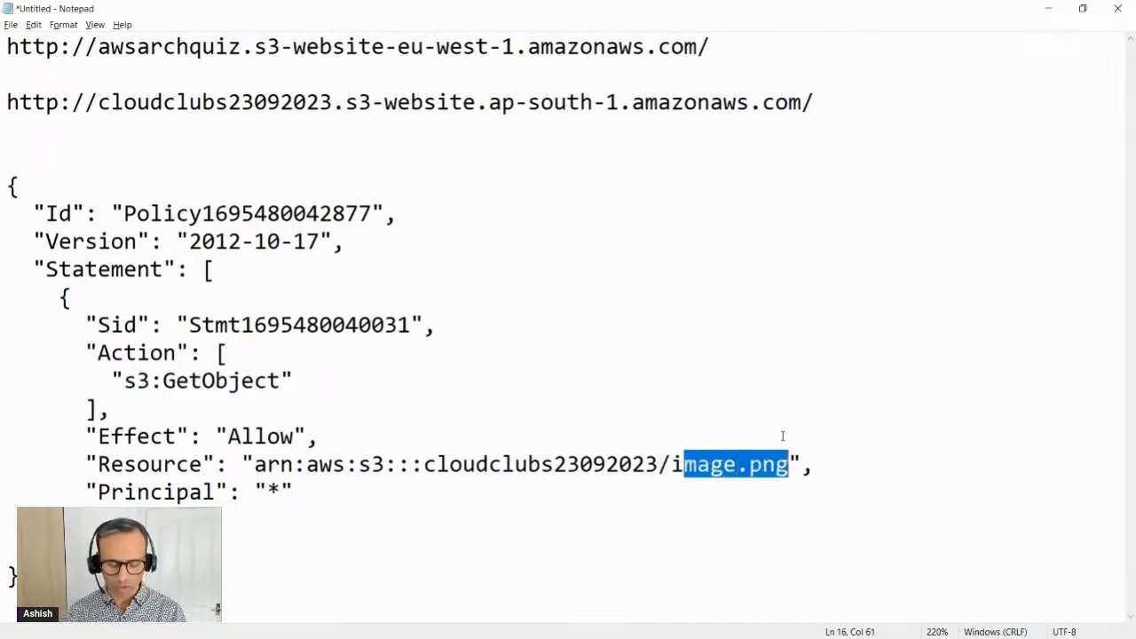
pyautogui.write('ndex.html')
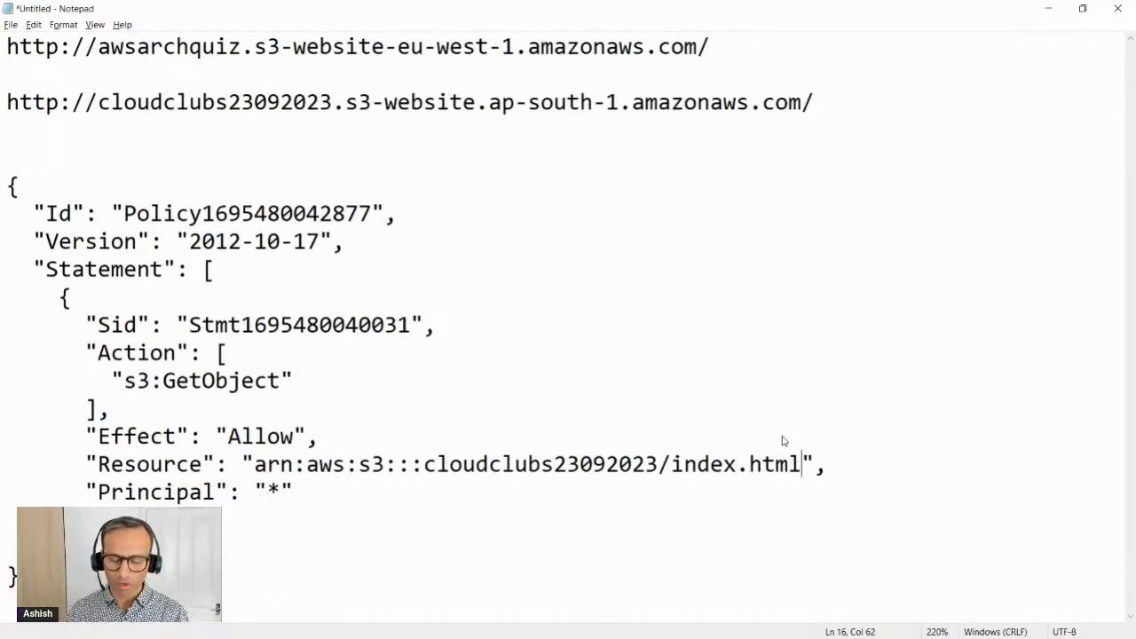
# Step: Replace index.html in the Resource ARN with the wildcard * and highlight the /* ending
pyautogui.press('BackSpace')
pyautogui.press('BackSpace')
pyautogui.press('BackSpace')
pyautogui.press('BackSpace')
pyautogui.press('BackSpace')
pyautogui.press('BackSpace')
pyautogui.press('BackSpace')
pyautogui.press('BackSpace')
pyautogui.press('BackSpace')
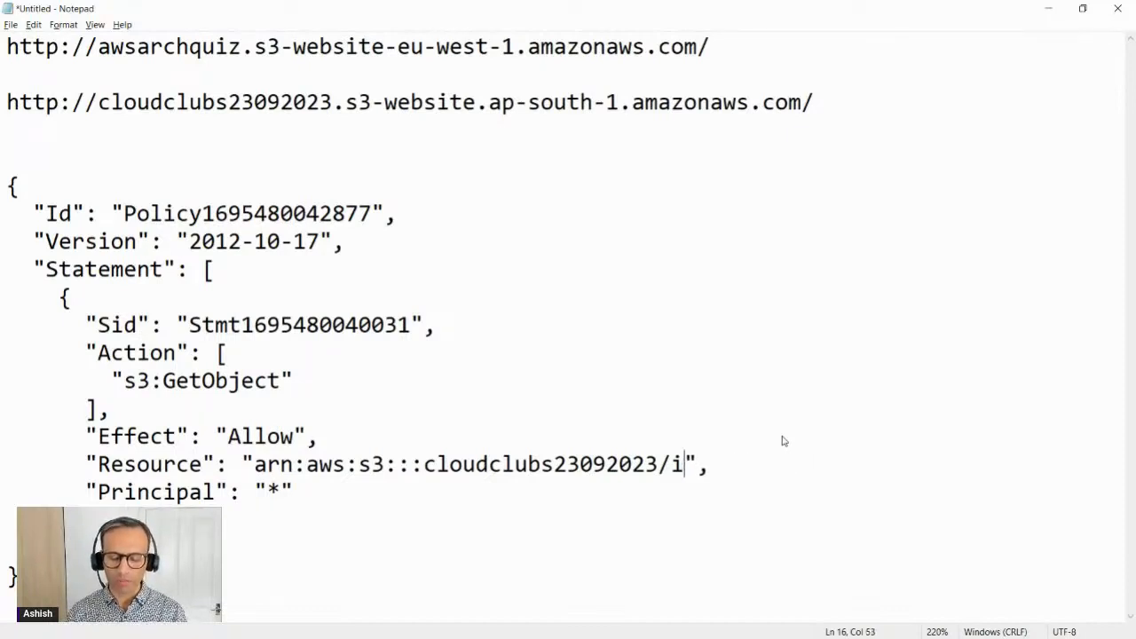
pyautogui.press('BackSpace')
pyautogui.write('*')
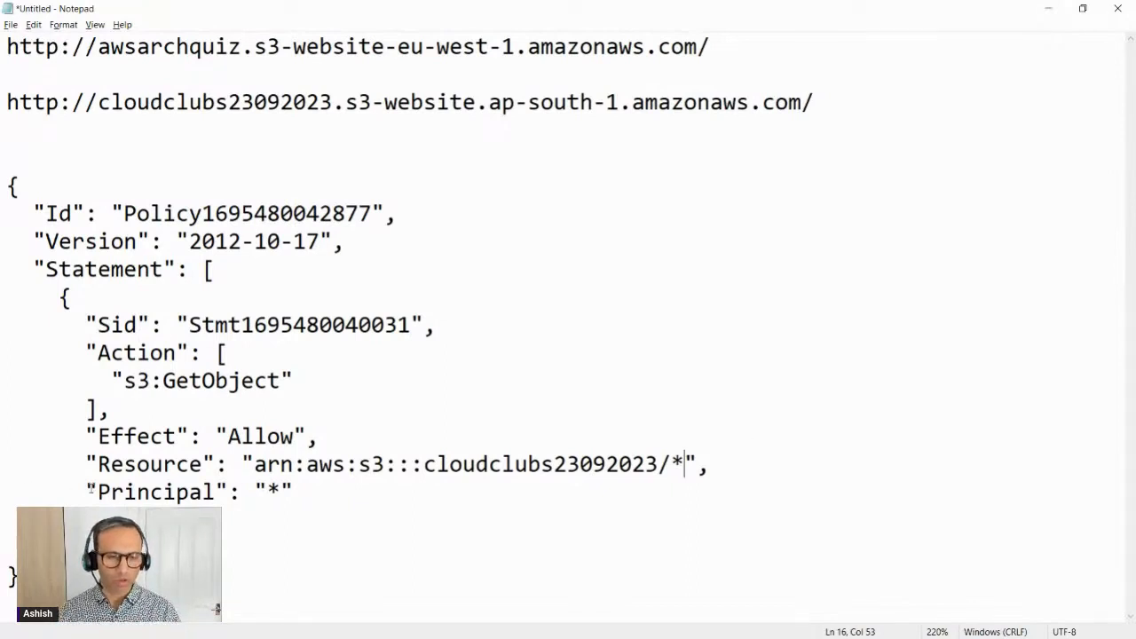
pyautogui.click(20, 576)
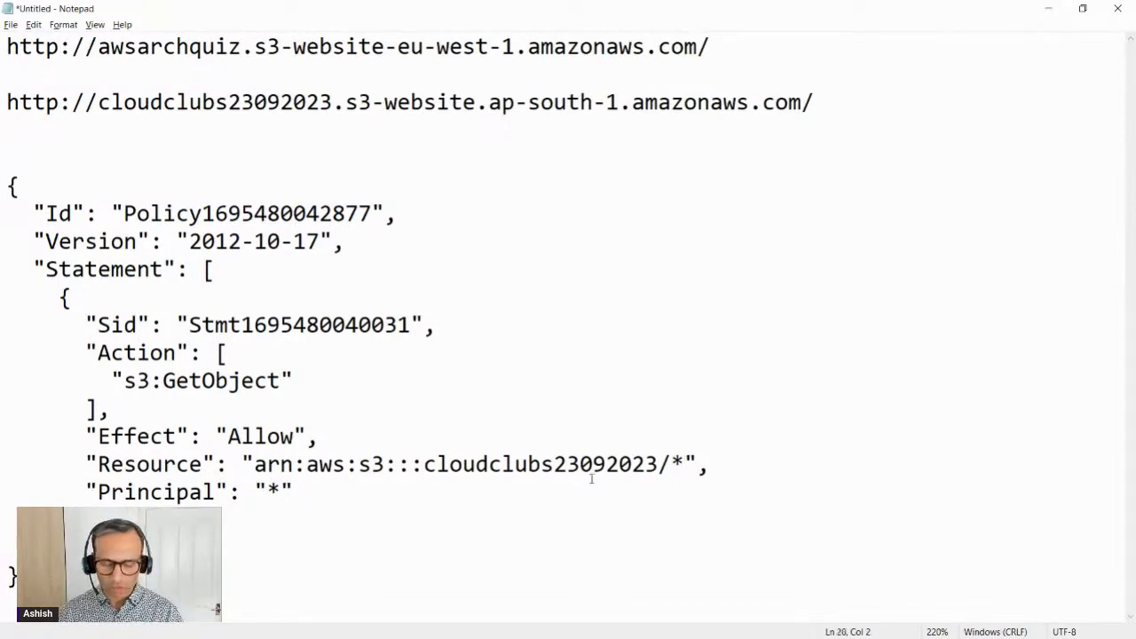
pyautogui.moveTo(658, 463); pyautogui.dragTo(697, 464)
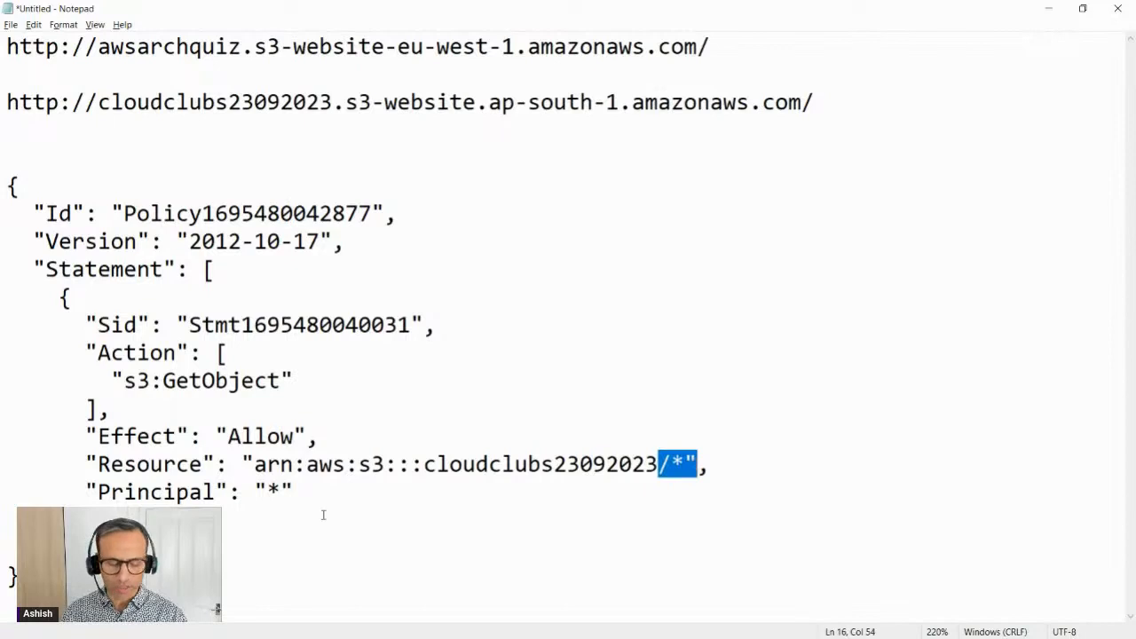
# Step: Copy the corrected policy JSON from Notepad over the old policy in the S3 bucket policy editor and save the changes
pyautogui.moveTo(20, 576); pyautogui.dragTo(3, 188)
pyautogui.hotkey('ctrl', 'c')
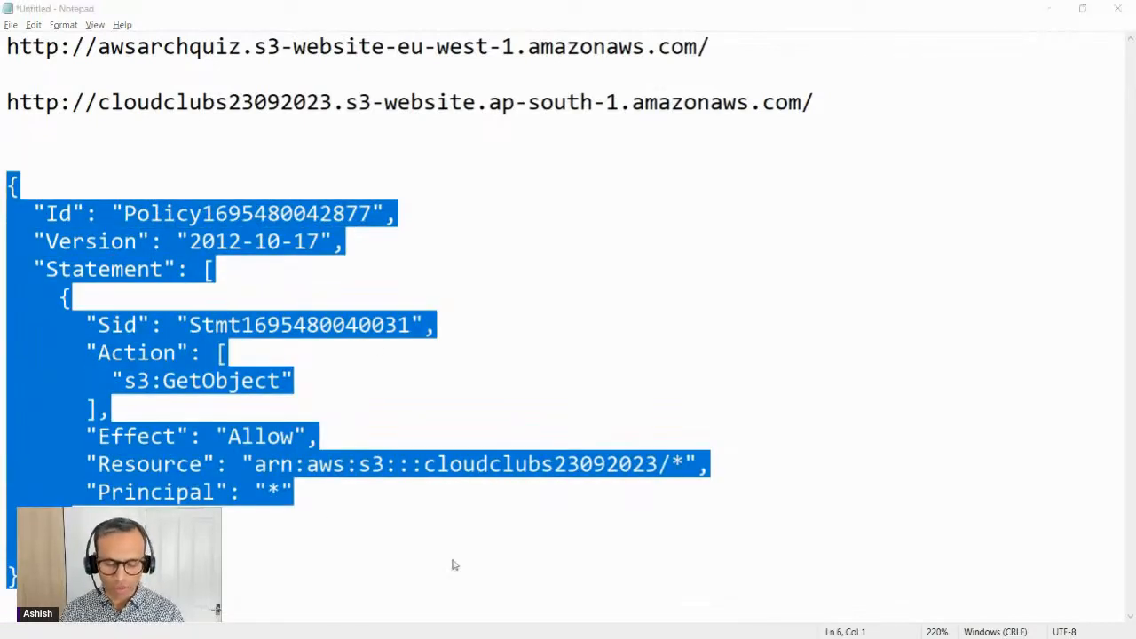
pyautogui.hotkey('alt', 'Tab')
pyautogui.scroll(4, 358, 336)
pyautogui.hotkey('ctrl', 'a')
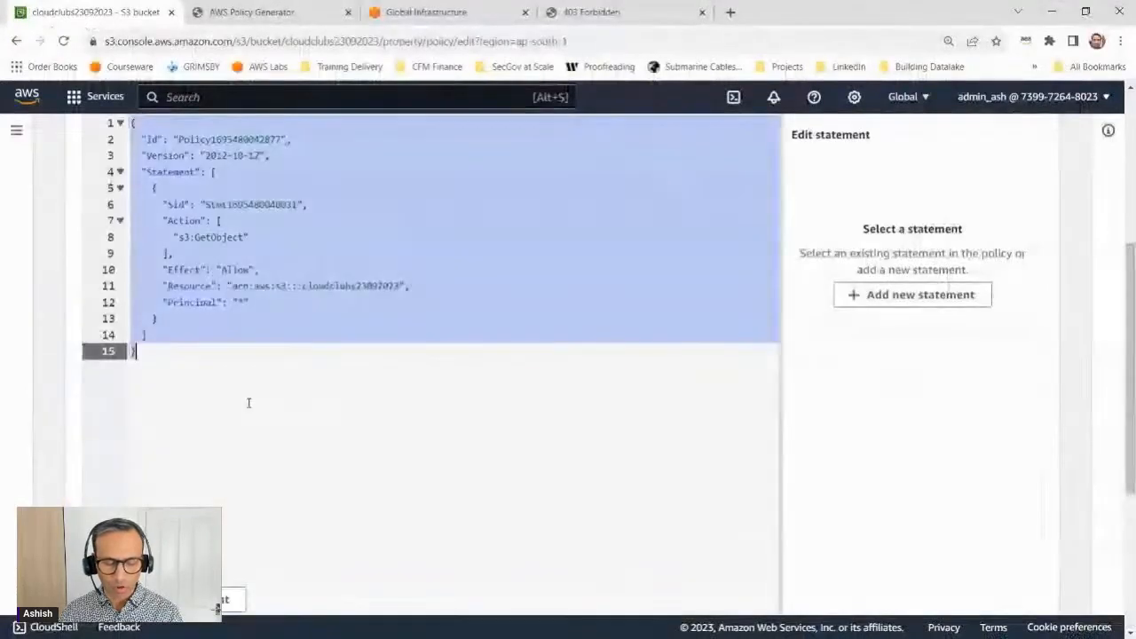
pyautogui.hotkey('ctrl', 'v')
pyautogui.moveTo(400, 285); pyautogui.dragTo(416, 287)
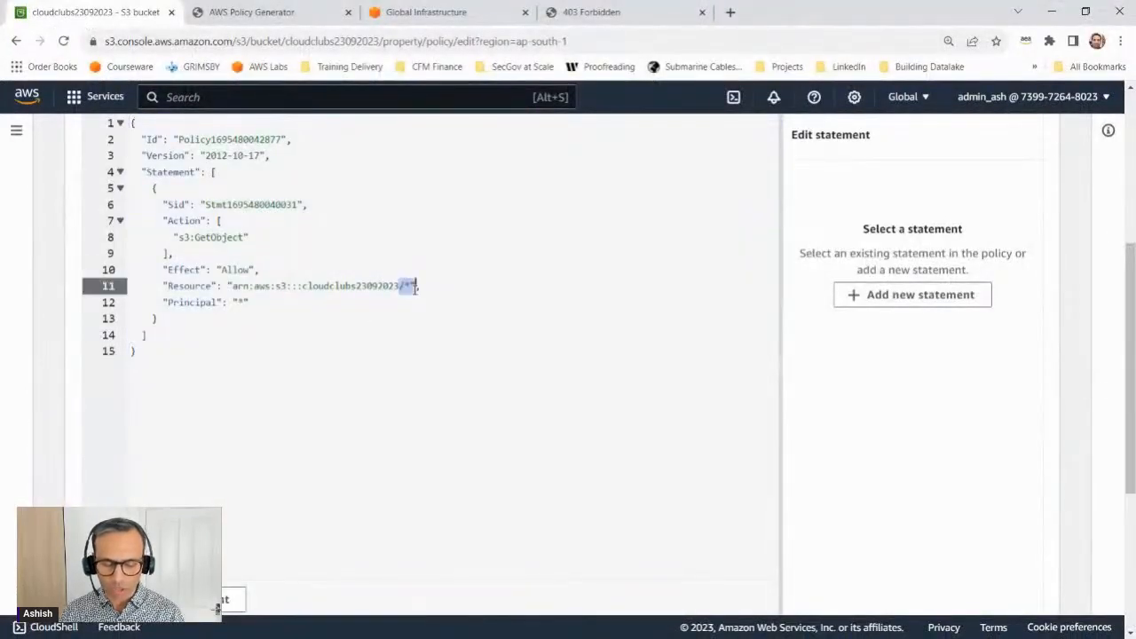
pyautogui.scroll(-5, 875, 499)
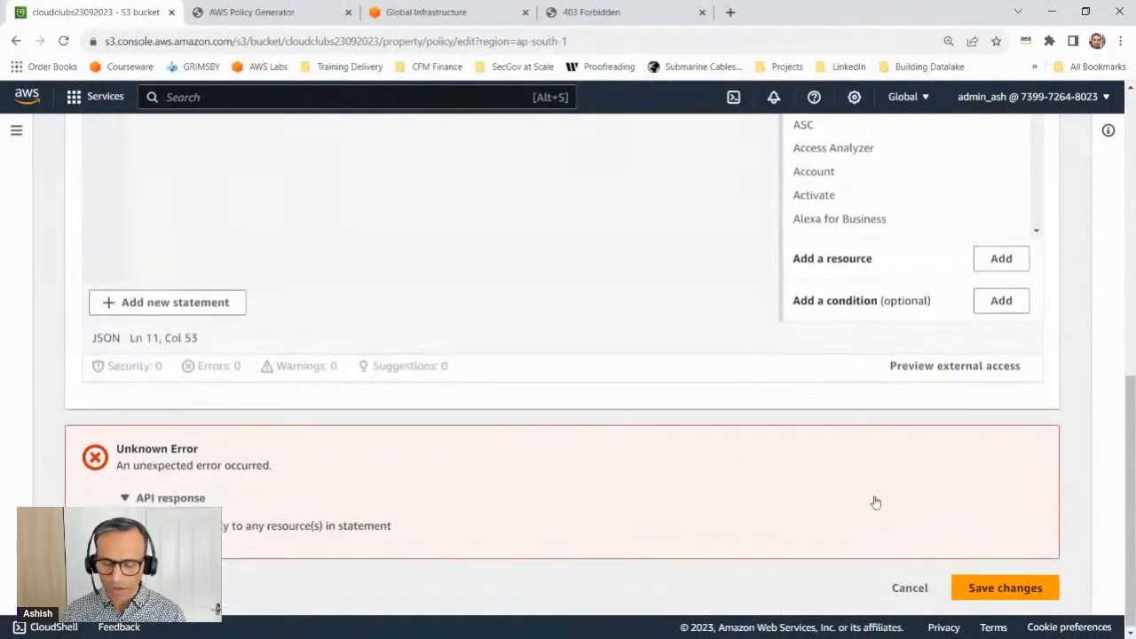
pyautogui.click(1043, 586)
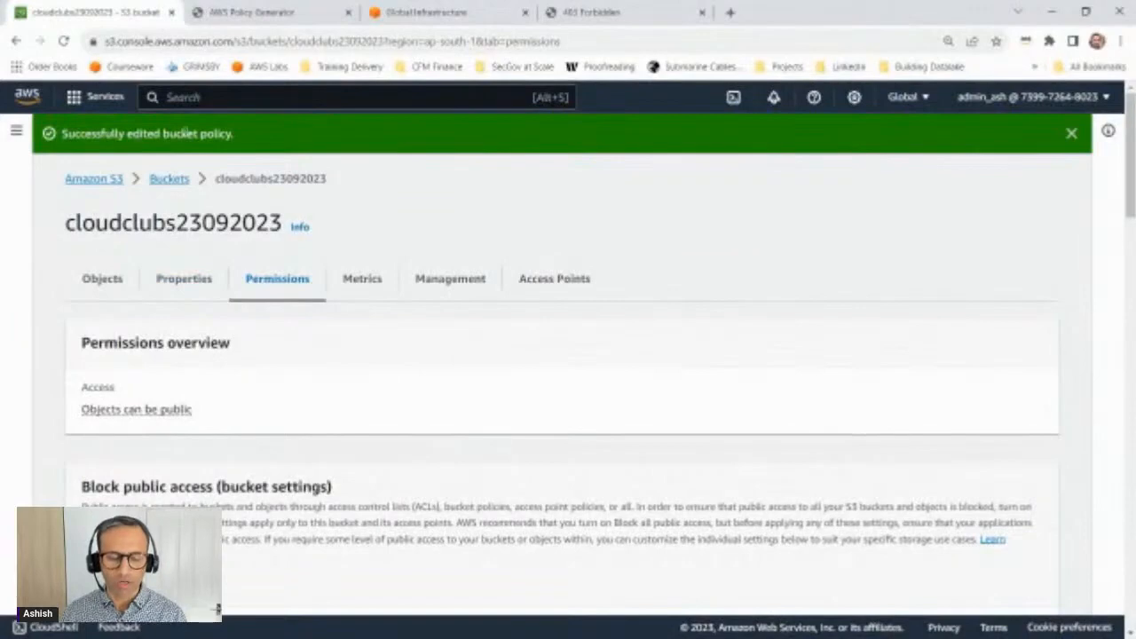
# Step: Review the bucket's permissions page and reload the cloudclubs23092023 website endpoint that was showing 403 Forbidden
pyautogui.scroll(-6, 368, 406)
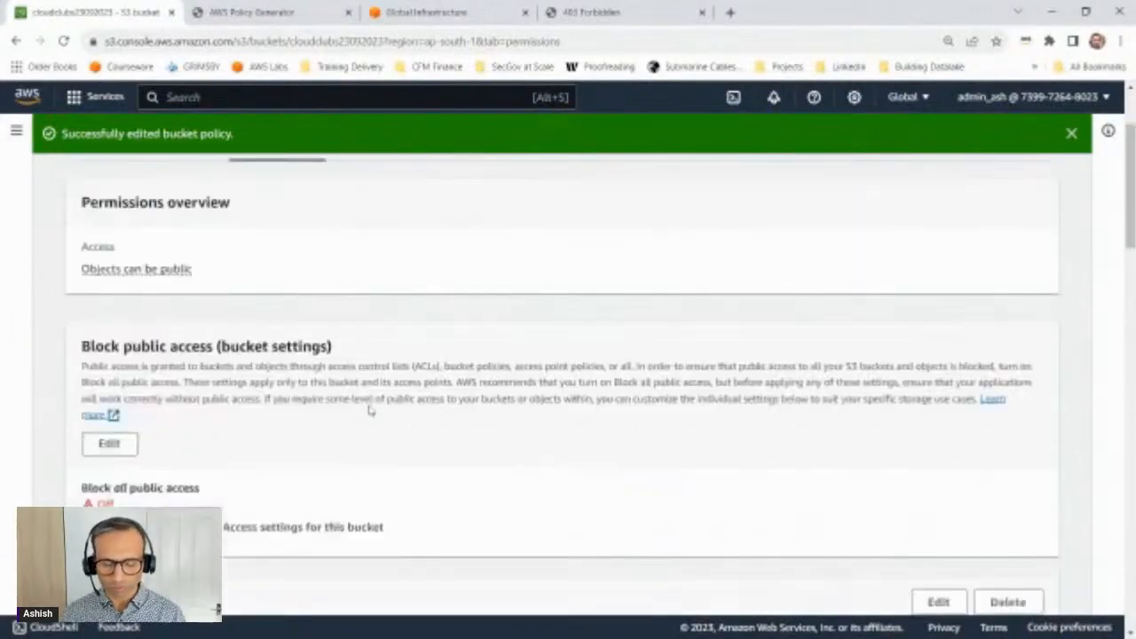
pyautogui.scroll(2, 368, 406)
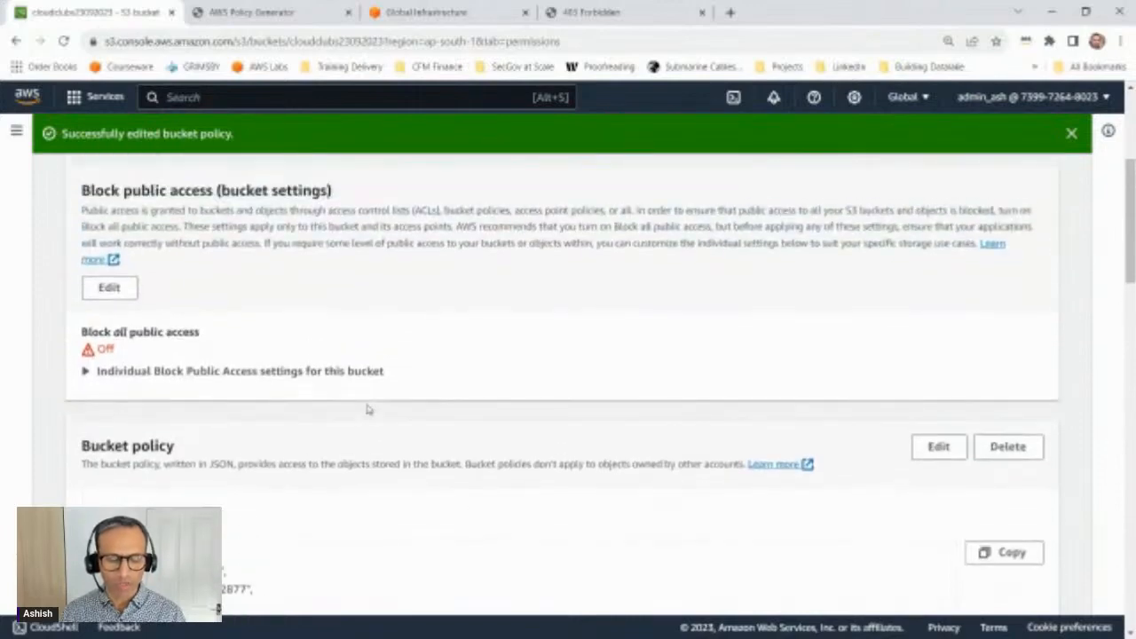
pyautogui.scroll(4, 364, 406)
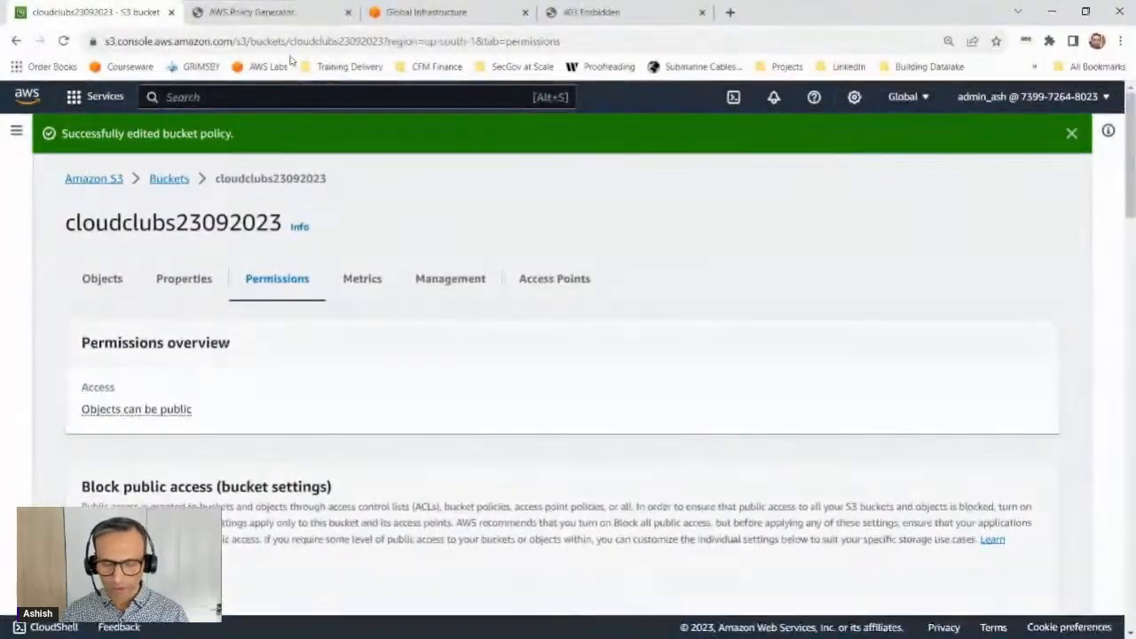
pyautogui.click(568, 14)
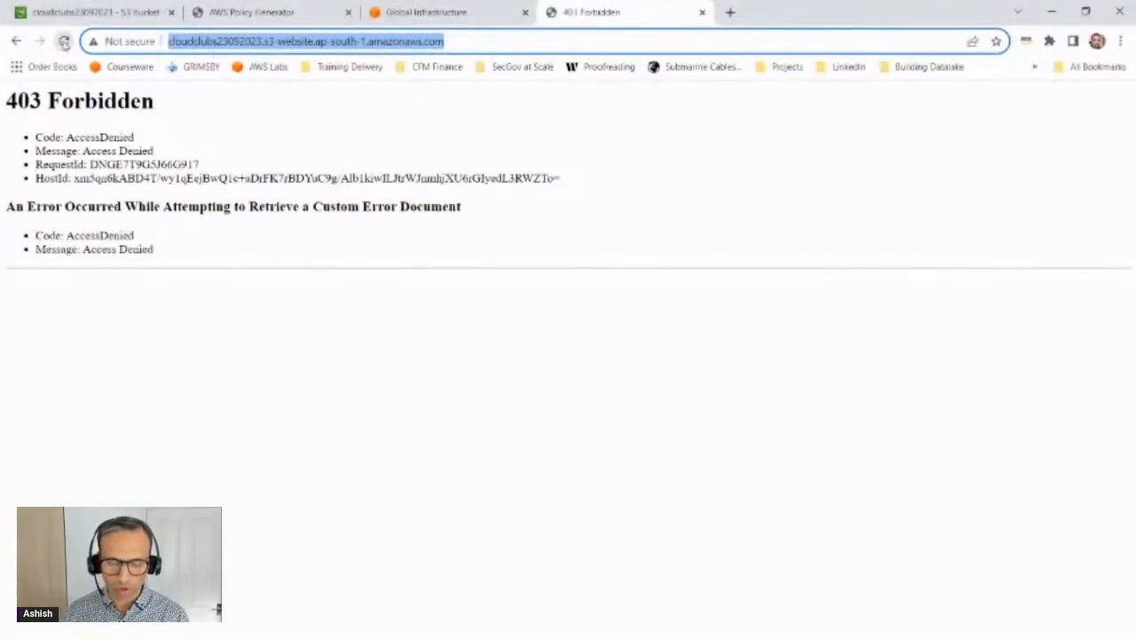
pyautogui.click(63, 42)
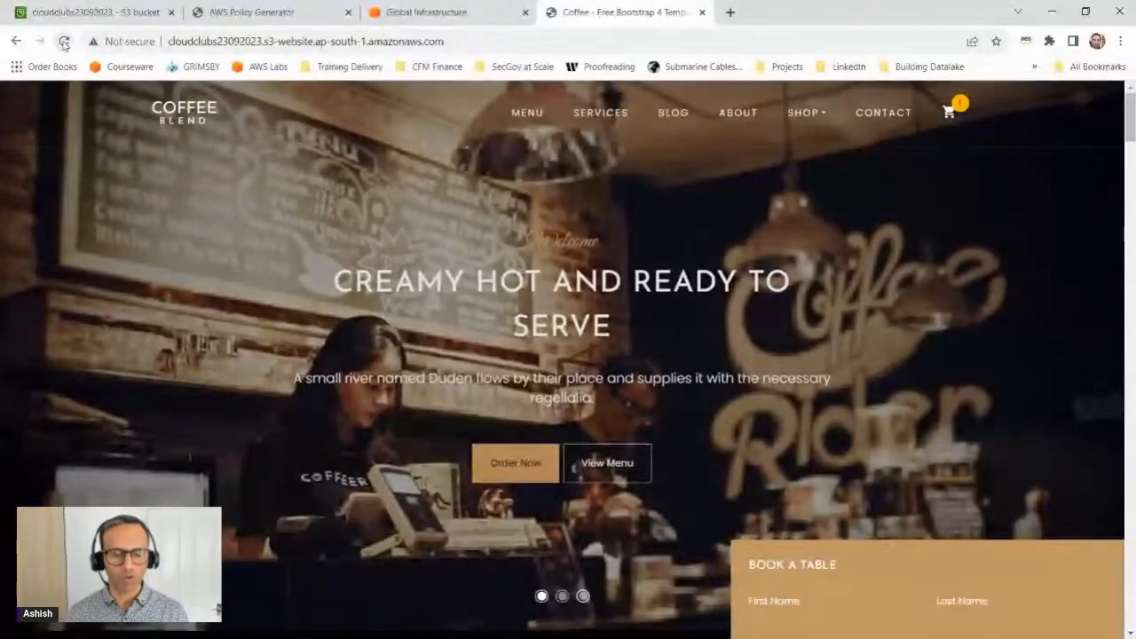
pyautogui.click(64, 43)
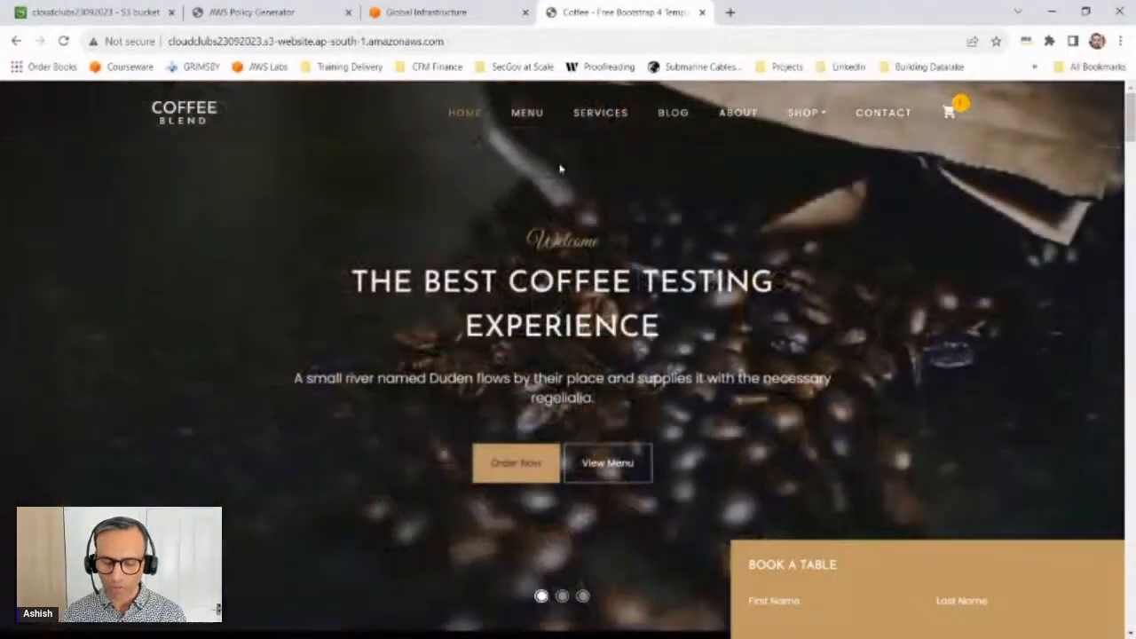
# Step: Browse the dishes and products on the hosted site's Menu page and submit the empty table booking form
pyautogui.click(541, 117)
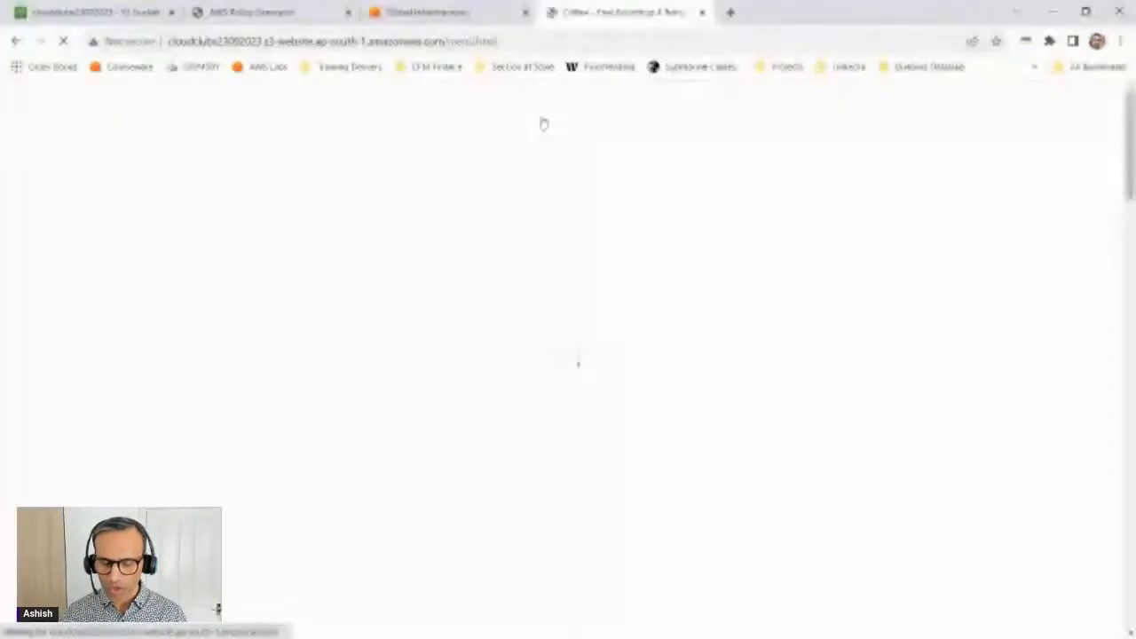
pyautogui.scroll(-8, 630, 293)
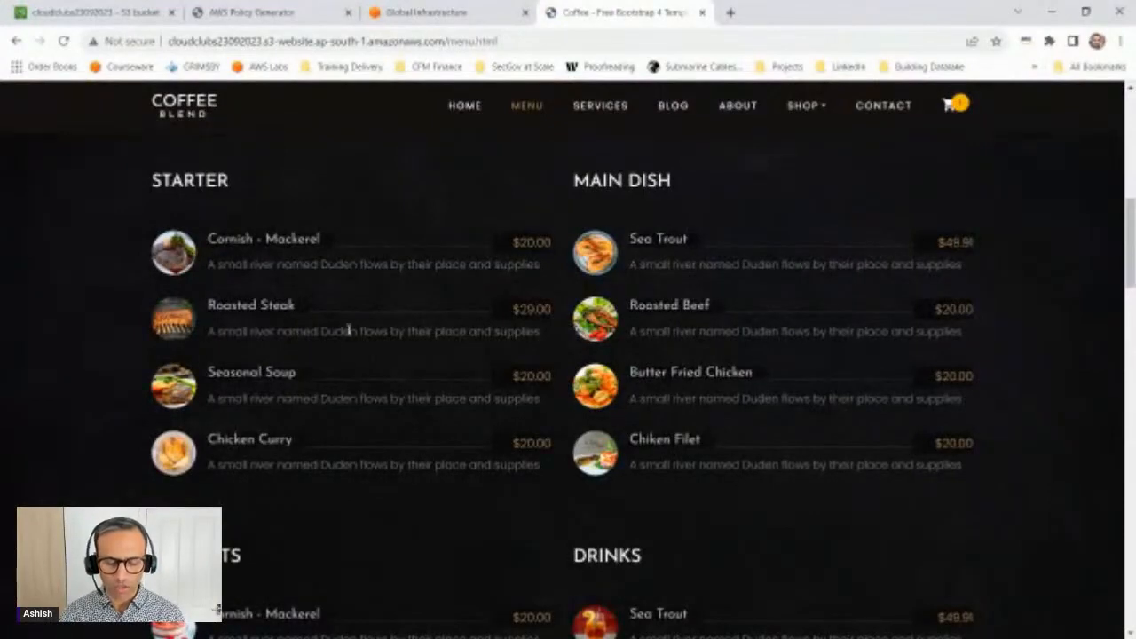
pyautogui.scroll(-4, 653, 355)
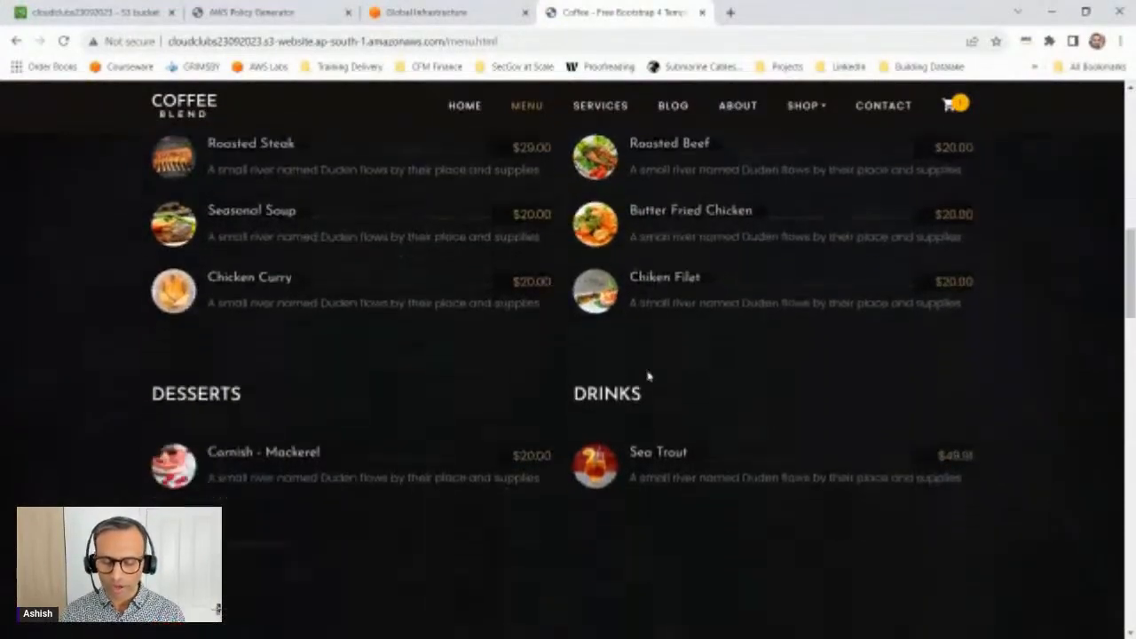
pyautogui.scroll(-4, 629, 368)
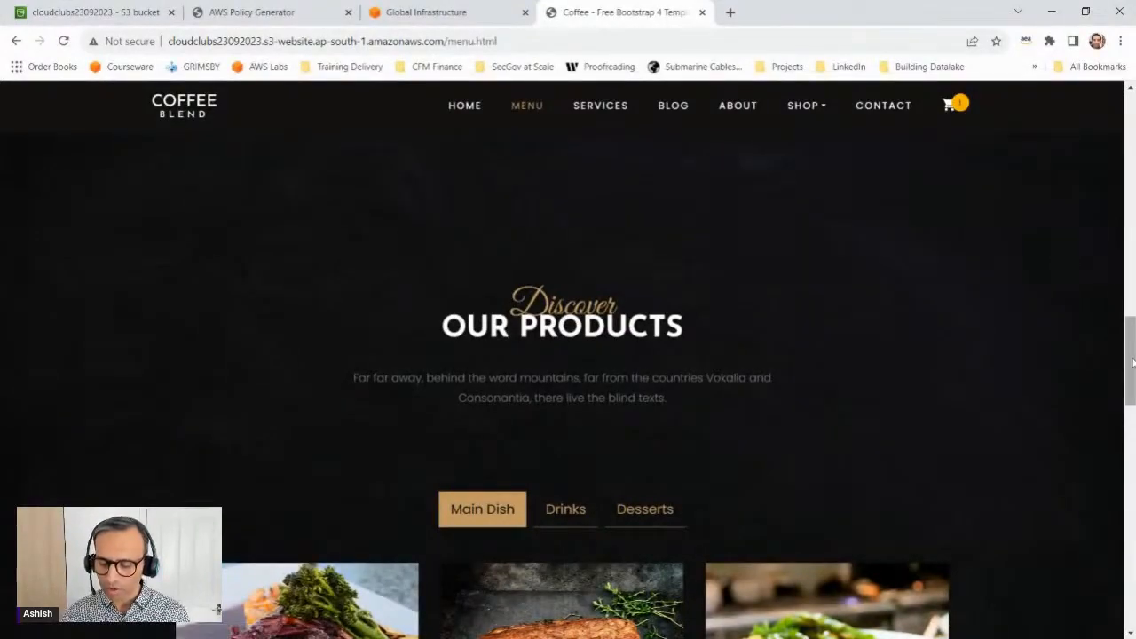
pyautogui.moveTo(1131, 360); pyautogui.dragTo(1129, 257)
pyautogui.scroll(6, 1130, 257)
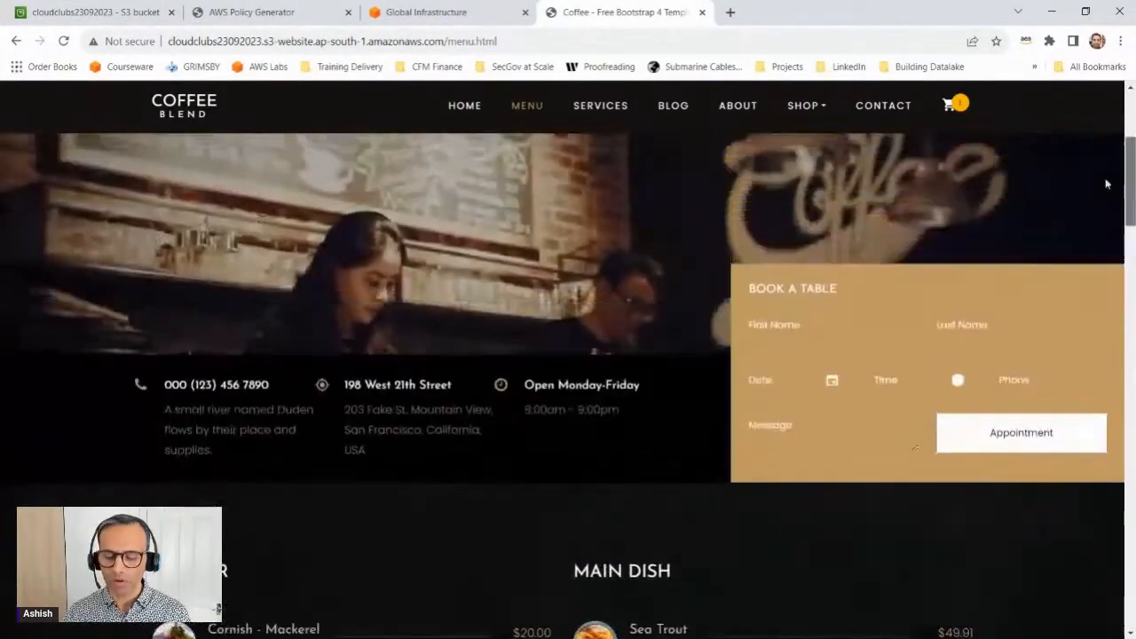
pyautogui.click(1016, 432)
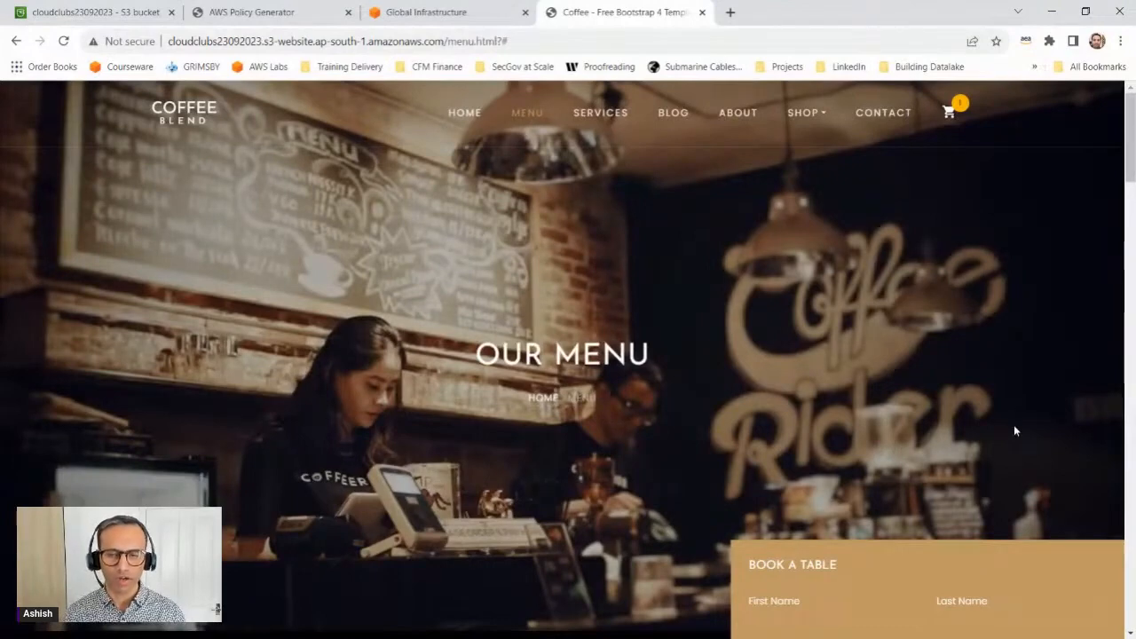
# Step: Minimize the website's browser window and Notepad, and switch to the browser window showing the AWS What is Cloud Computing page
pyautogui.click(1054, 13)
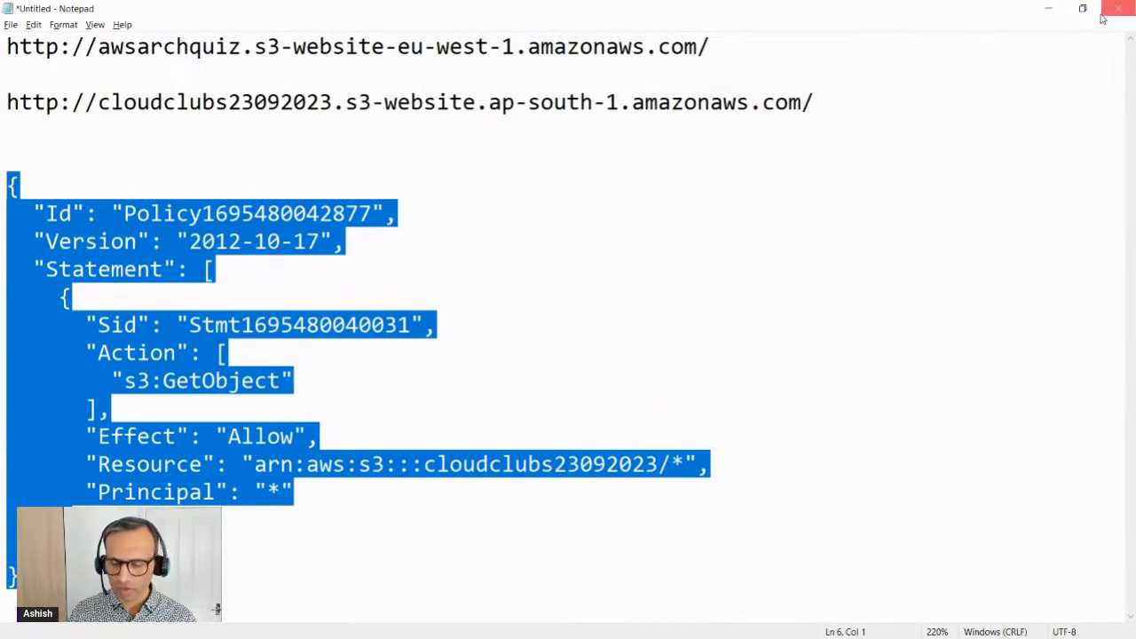
pyautogui.click(1050, 16)
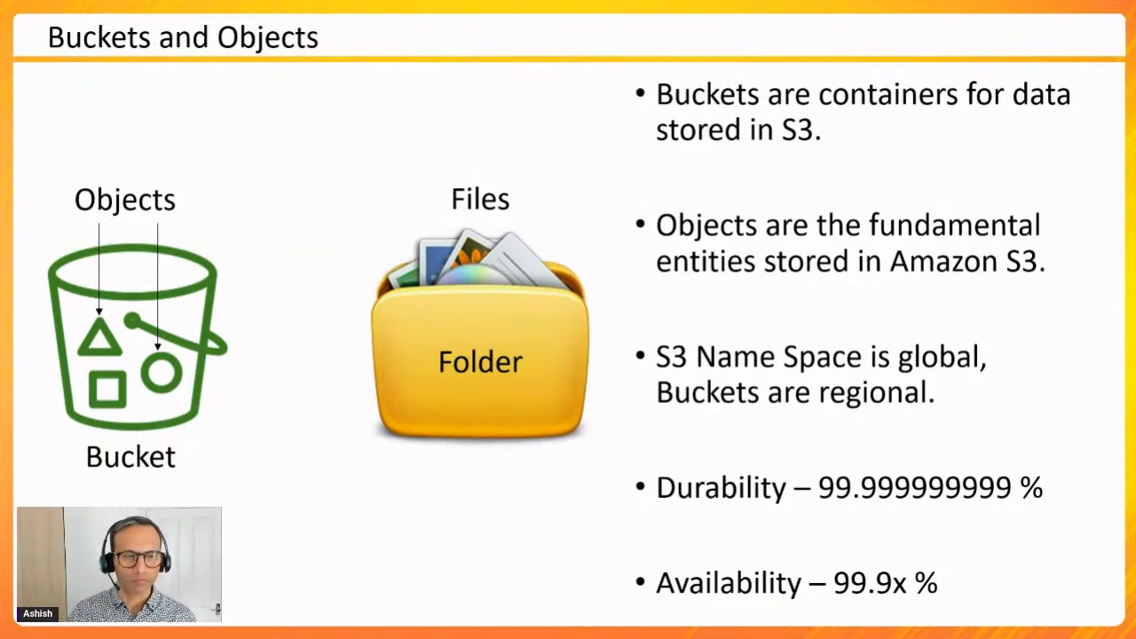
pyautogui.hotkey('alt', 'Tab')
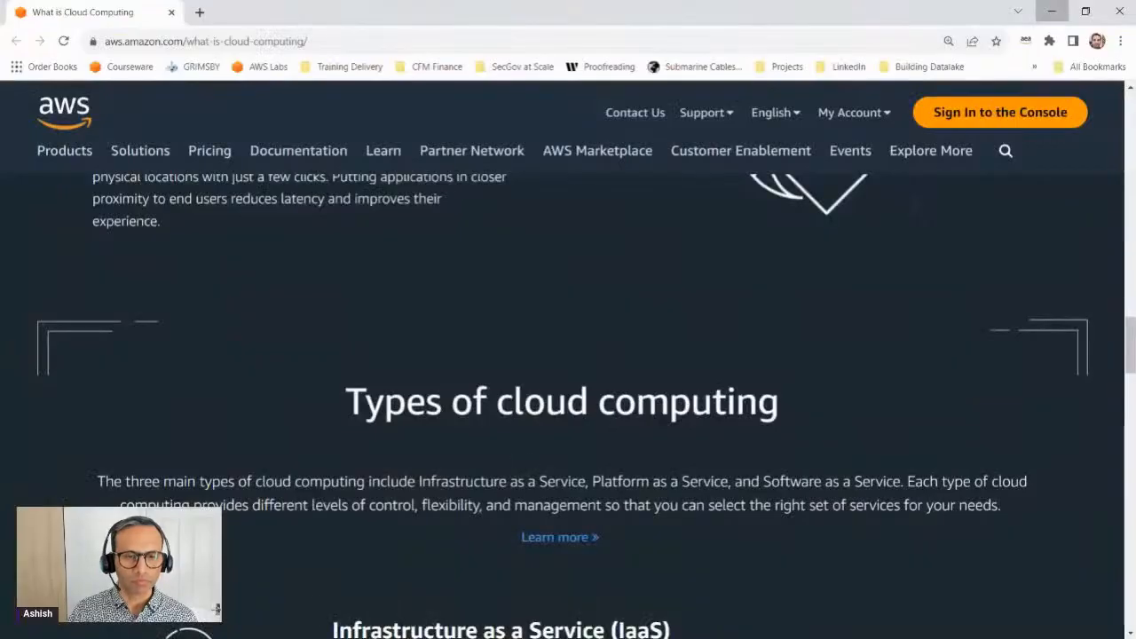